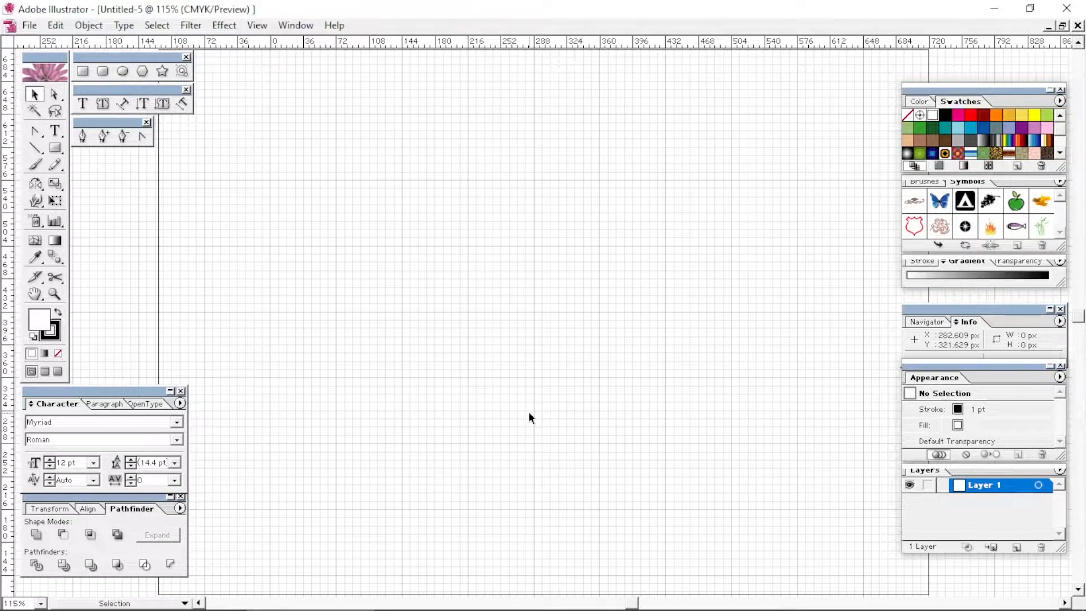
Step: Select the Ellipse tool and make sure the ruler unit is pixels
left_click(122, 70)
left_click(457, 262)
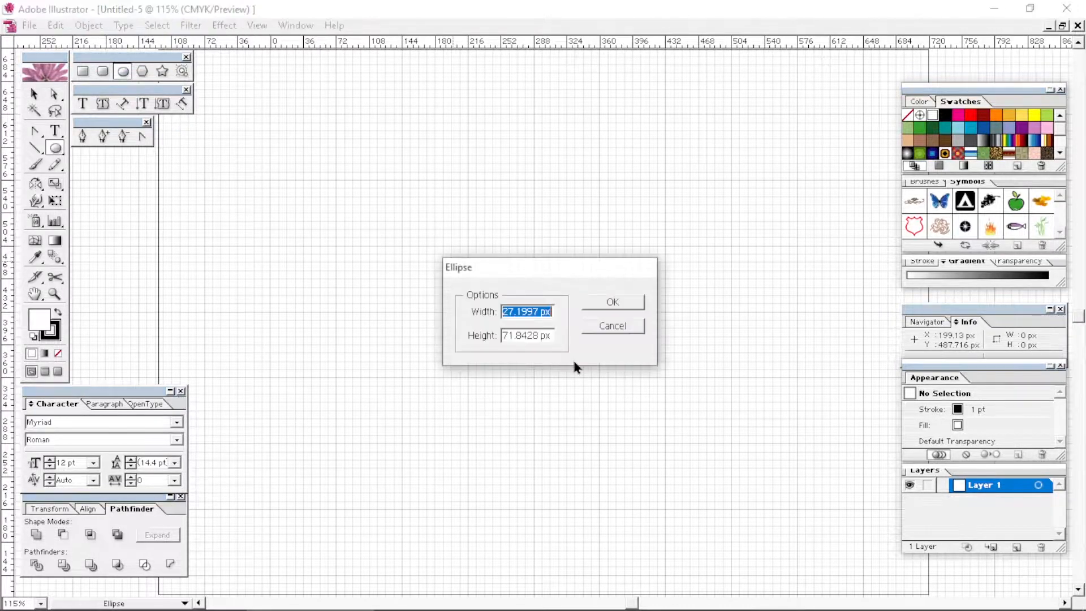
left_click(594, 326)
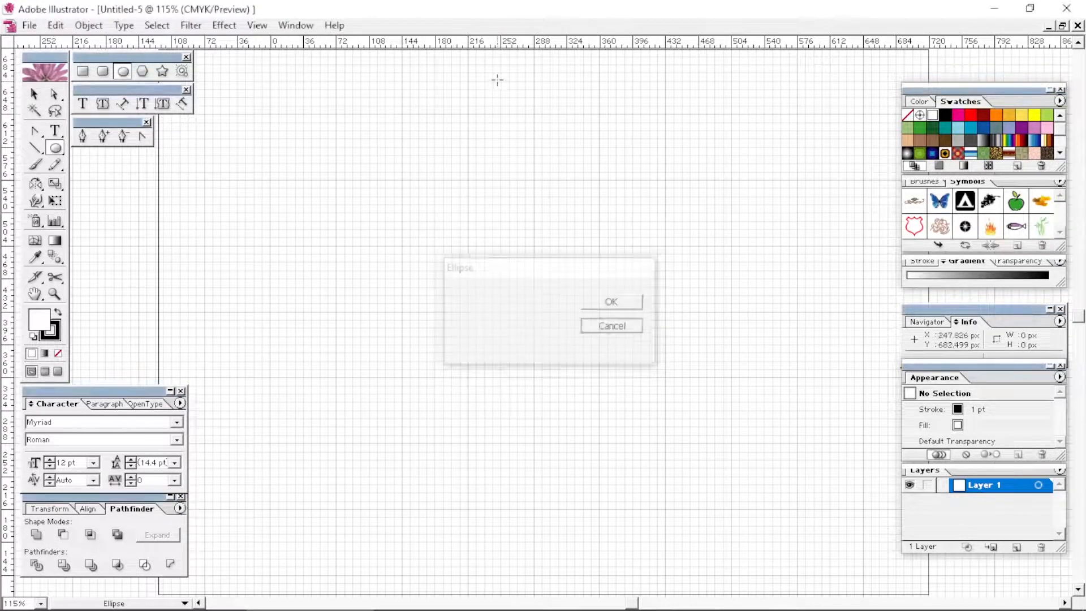
right_click(495, 43)
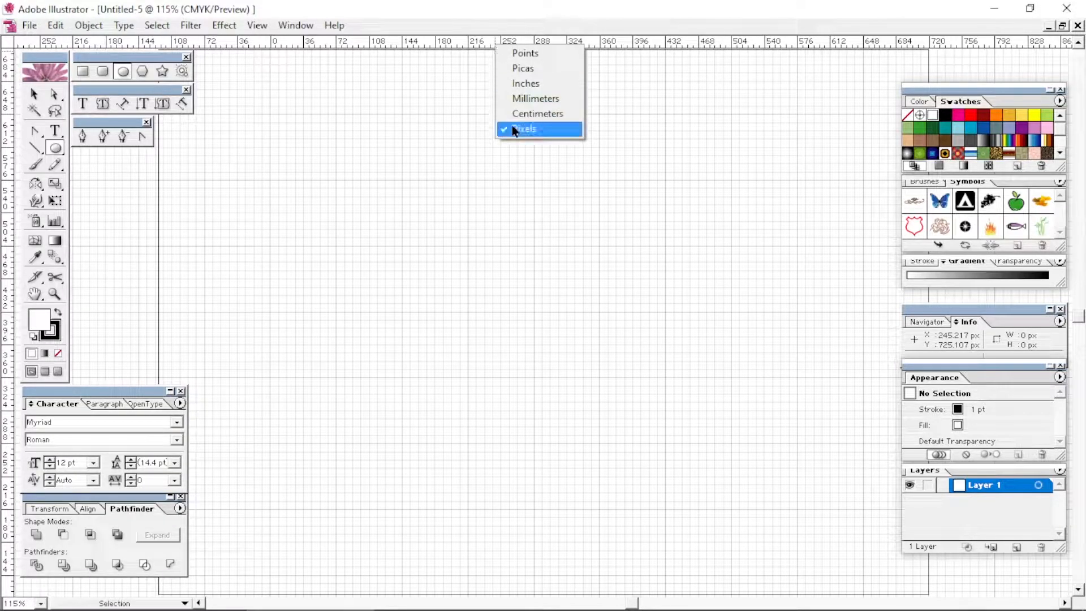
left_click(506, 232)
Step: Draw a circle 125 px wide and 125 px high on the artboard
left_click(504, 236)
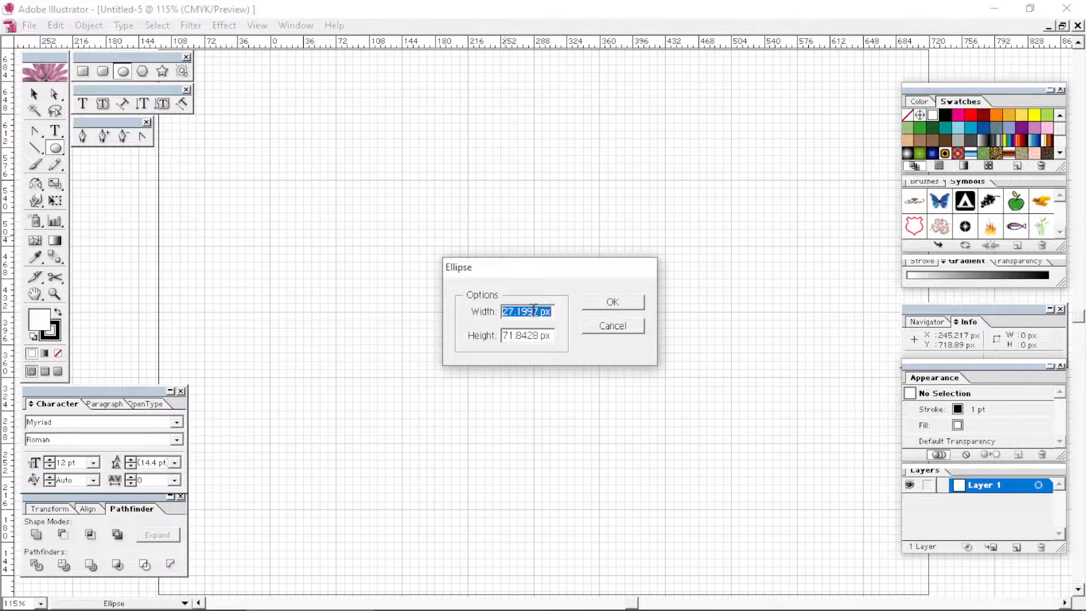
left_click_drag(539, 311, 487, 312)
type("125")
key("Tab")
type("12")
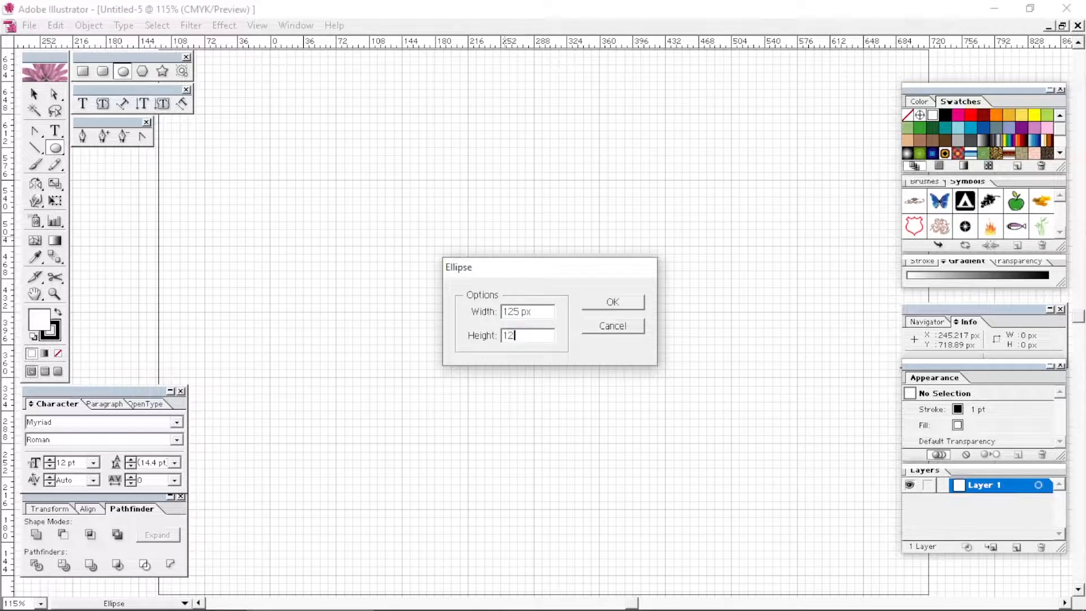
type("5")
key("Return")
key("v")
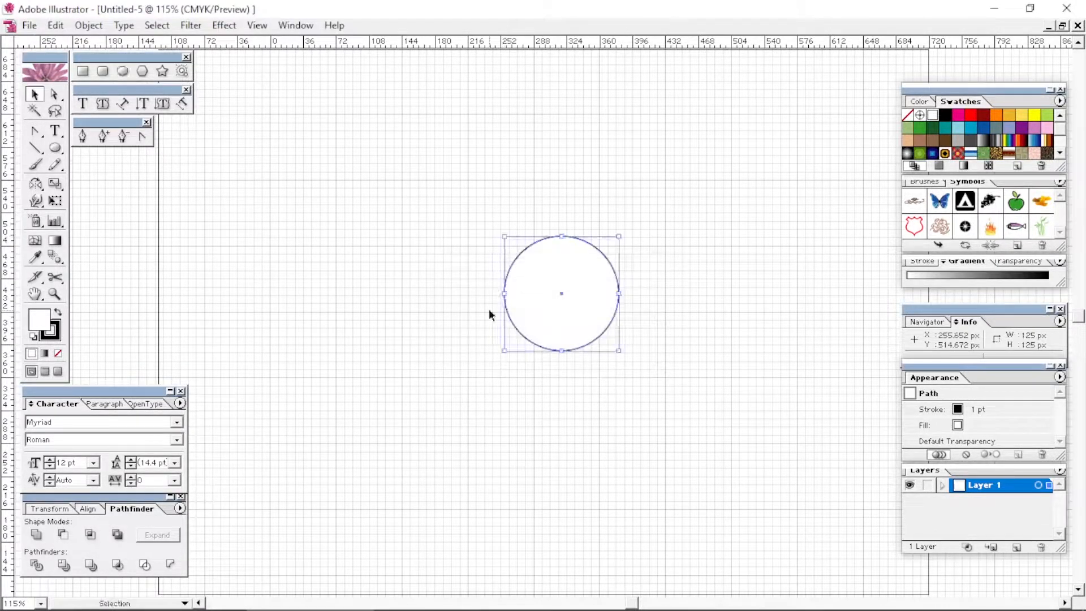
Step: Remove the circle's stroke and move it up and to the left on the artboard
left_click(55, 340)
left_click(58, 352)
left_click(422, 260)
left_click_drag(520, 284, 457, 241)
left_click(417, 328)
Step: Draw a second circle 140 px wide and 140 px high
left_click(123, 71)
left_click(326, 229)
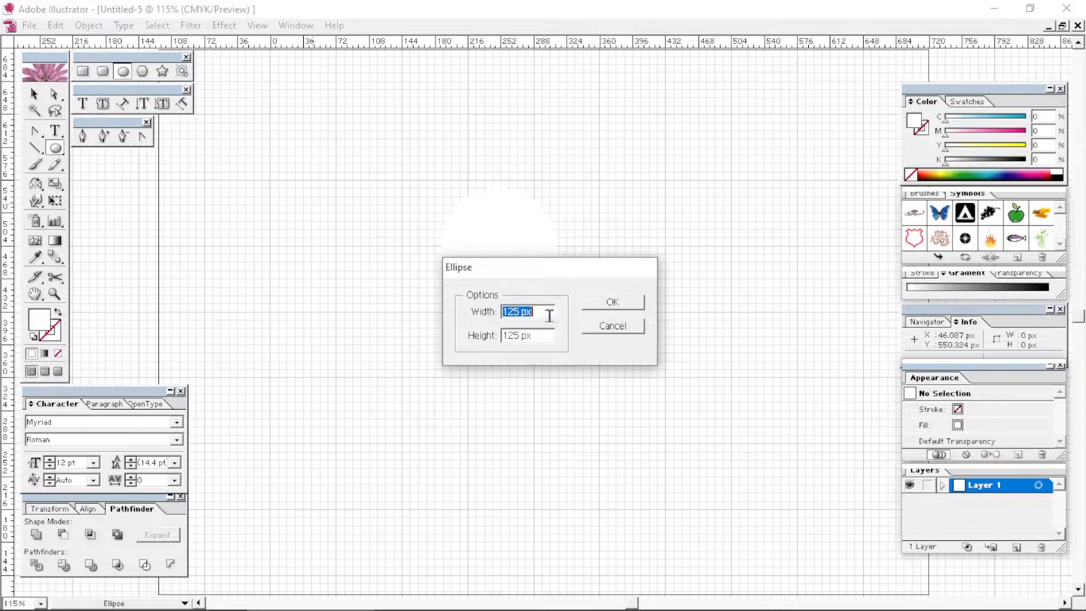
type("140")
key("Tab")
type("14")
key("Return")
key("v")
Step: Align the two circles on their horizontal and vertical centres and fill both with dark blue
left_click_drag(589, 202, 343, 418)
left_click(89, 508)
left_click(65, 534)
left_click(144, 534)
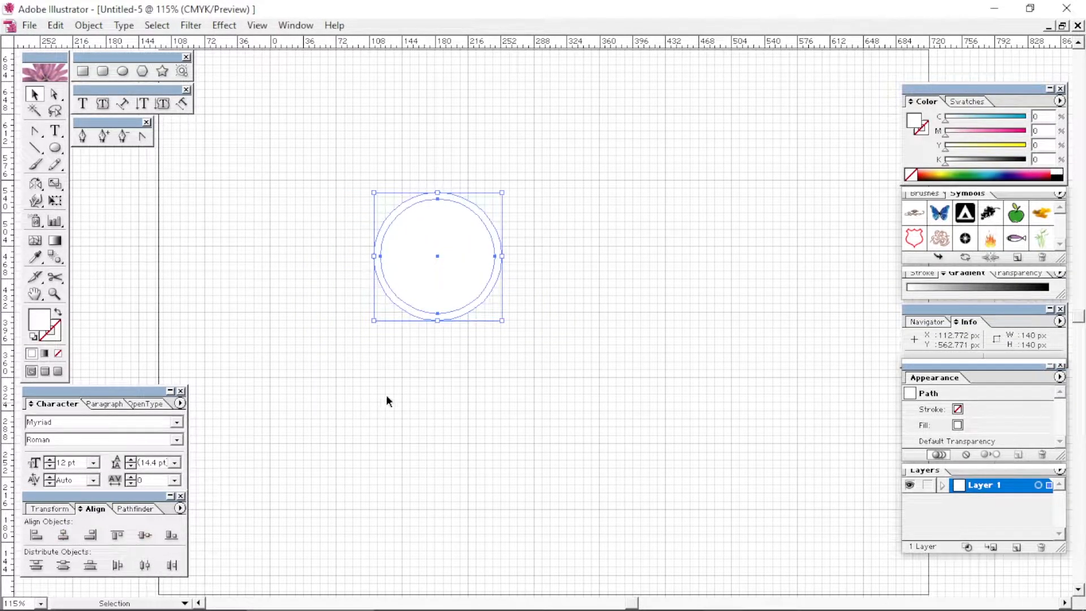
left_click(978, 105)
left_click(983, 127)
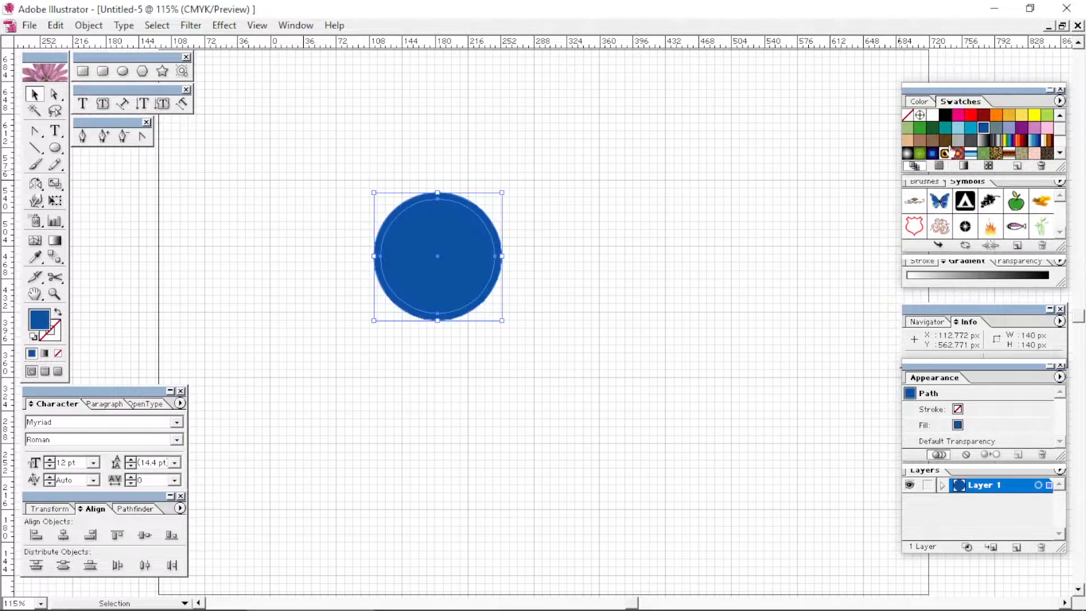
Step: Divide the two circles with Pathfinder, ungroup the result and delete the inner disc to leave a ring
key("ctrl+space")
left_click_drag(349, 171, 542, 374)
left_click_drag(524, 309, 515, 371)
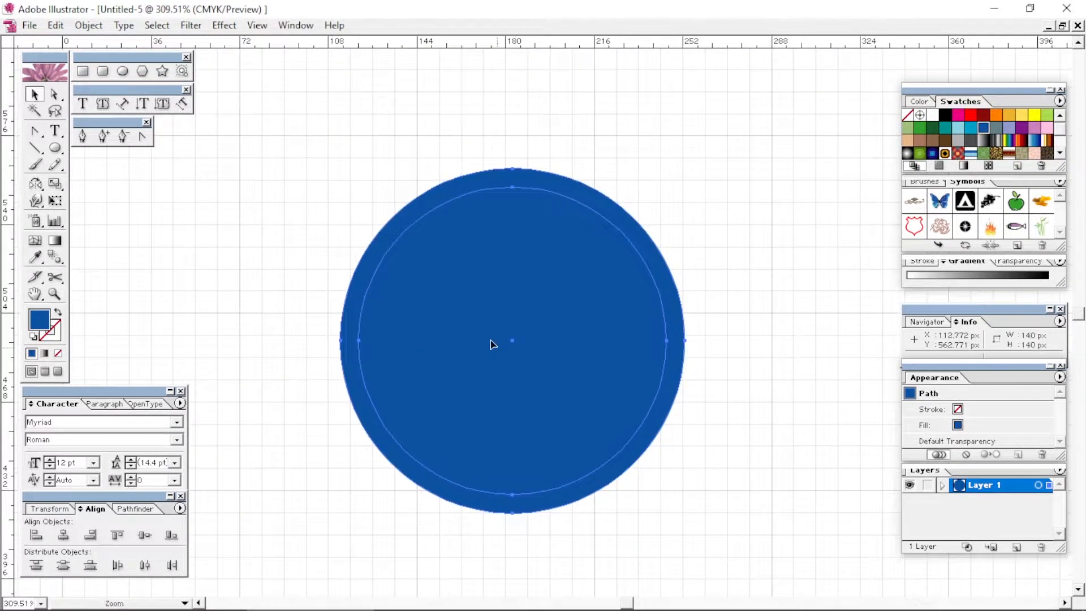
left_click(135, 508)
left_click(36, 564)
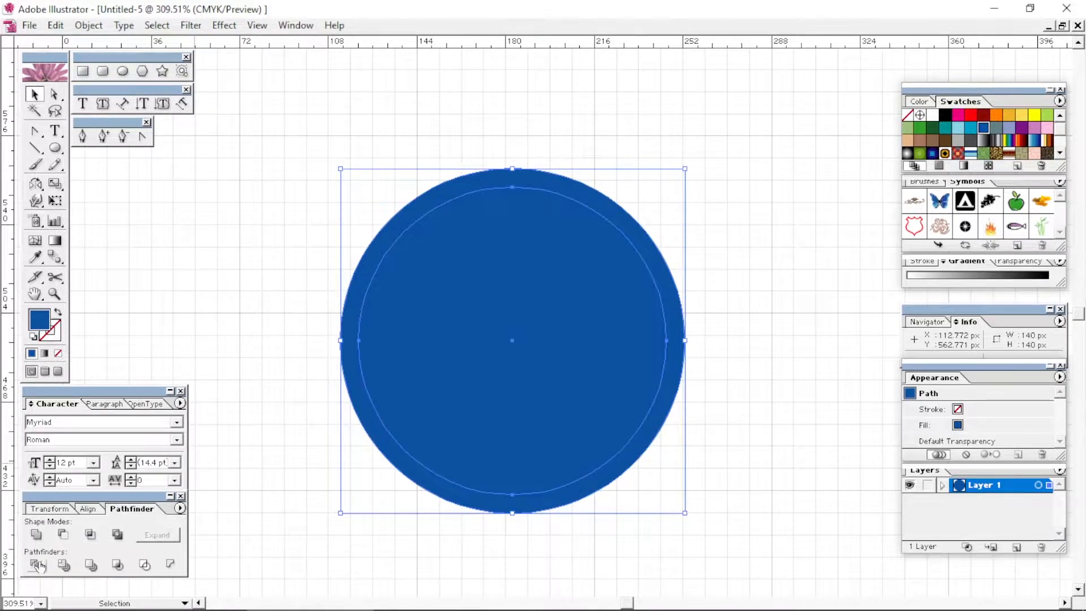
right_click(457, 255)
left_click(487, 297)
left_click(584, 337)
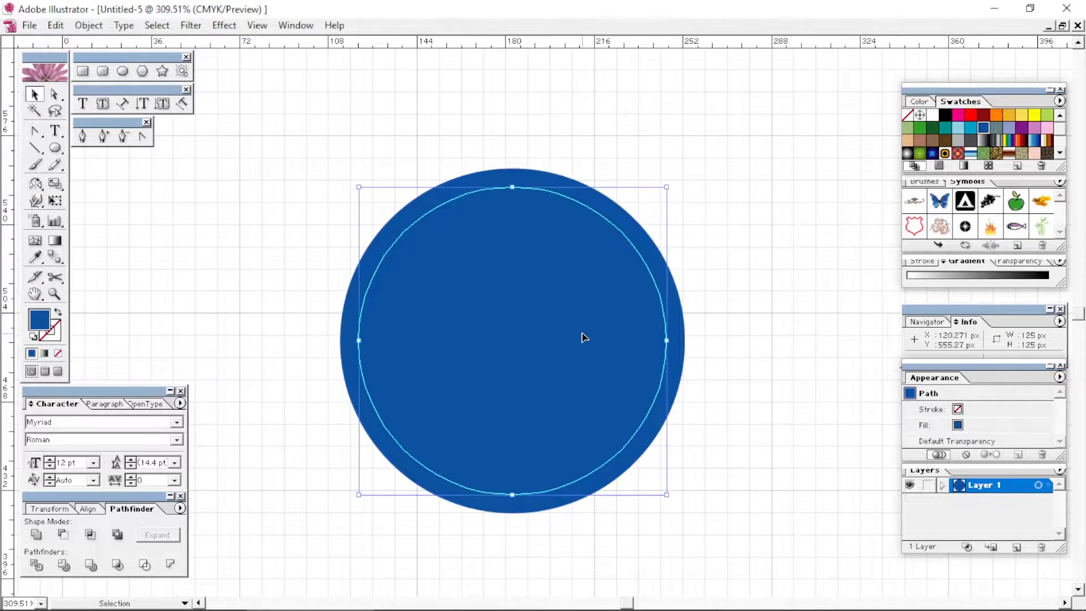
key("Delete")
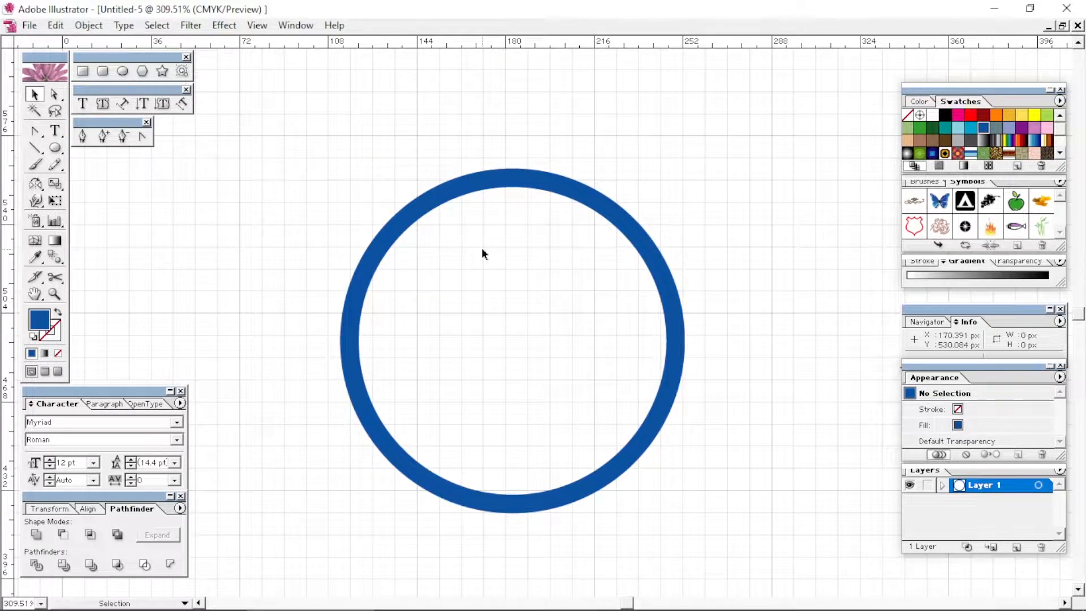
Step: Show the artwork in Outline view, framed on the ring's upper edge
key("ctrl+y")
key("z")
left_click_drag(466, 109, 582, 219)
left_click_drag(422, 129, 413, 117)
Step: Draw a rounded rectangle 11.5 px wide and 15 px high with a 3 px corner radius over the ring's top
left_click(103, 73)
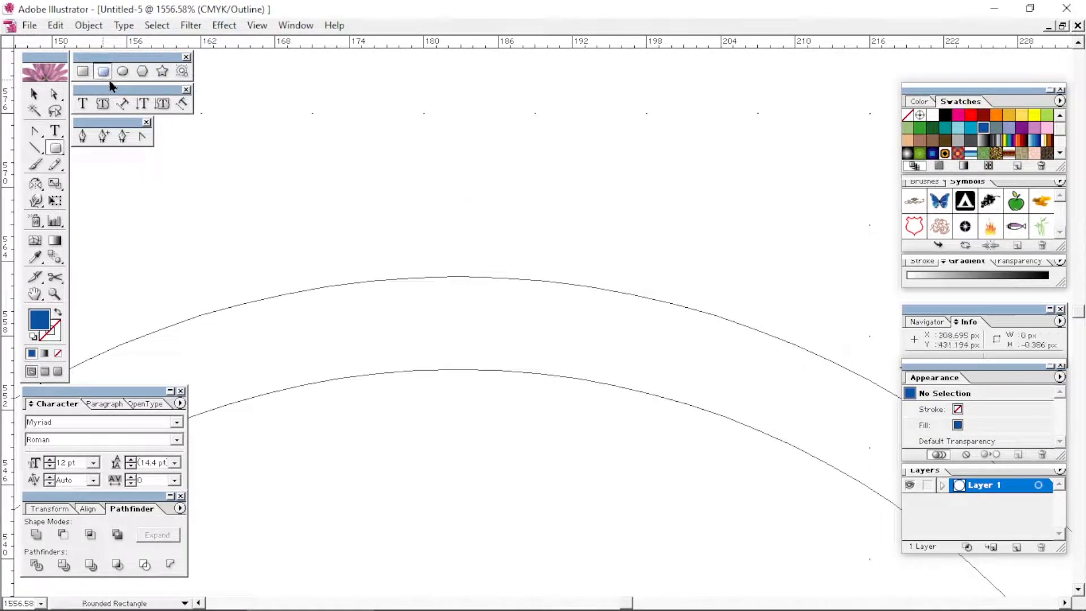
left_click(467, 198)
left_click_drag(363, 125, 405, 112)
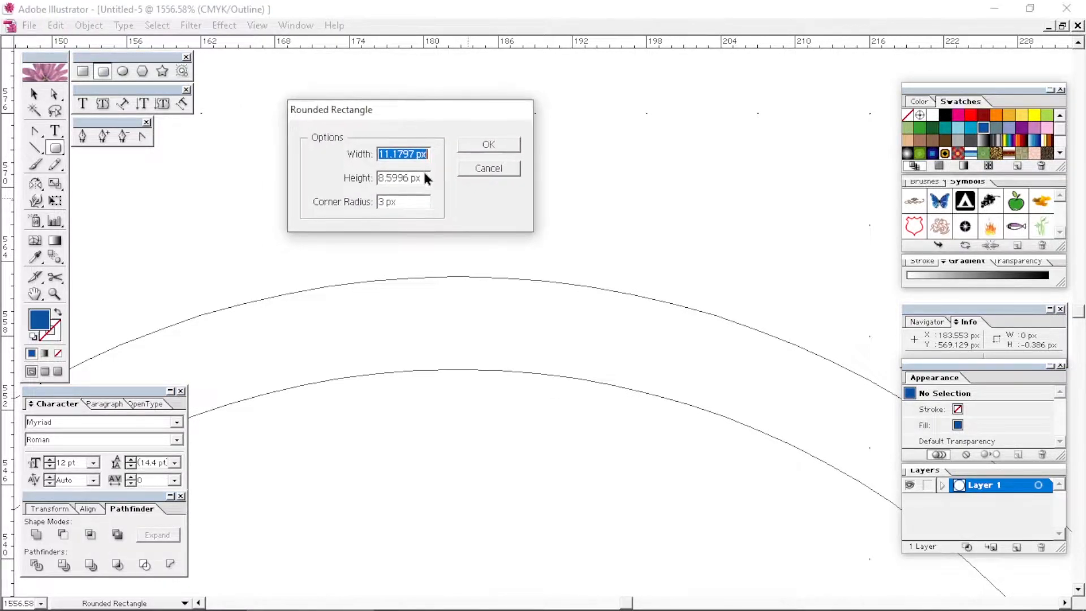
double_click(414, 156)
type("1")
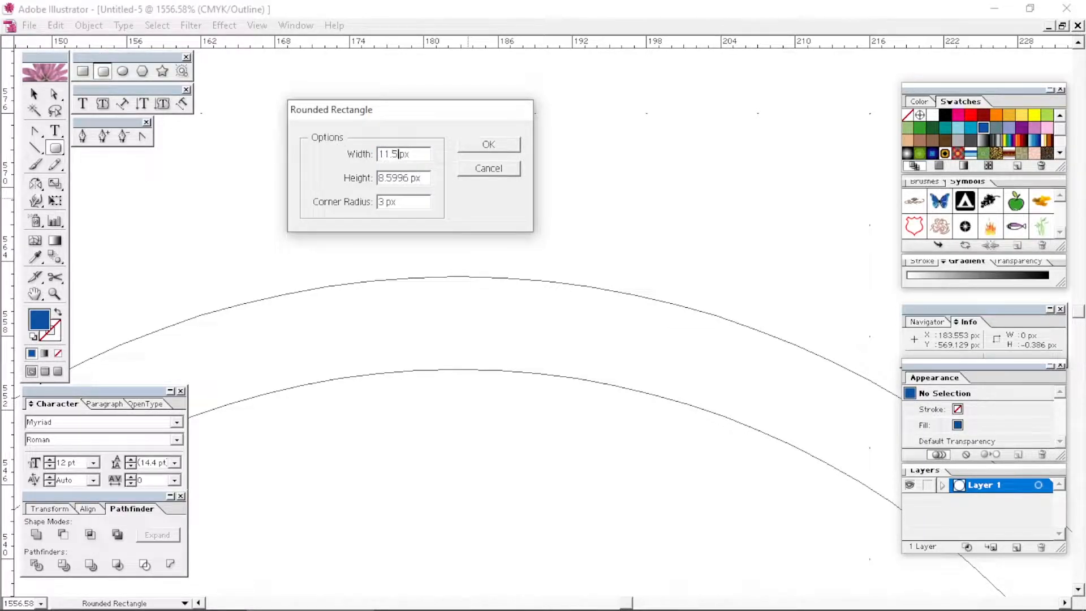
type("1.5")
key("Tab")
type("15")
key("Tab")
key("Return")
Step: Align the rounded rectangle and the ring on their horizontal centres
key("v")
left_click_drag(440, 151, 579, 422)
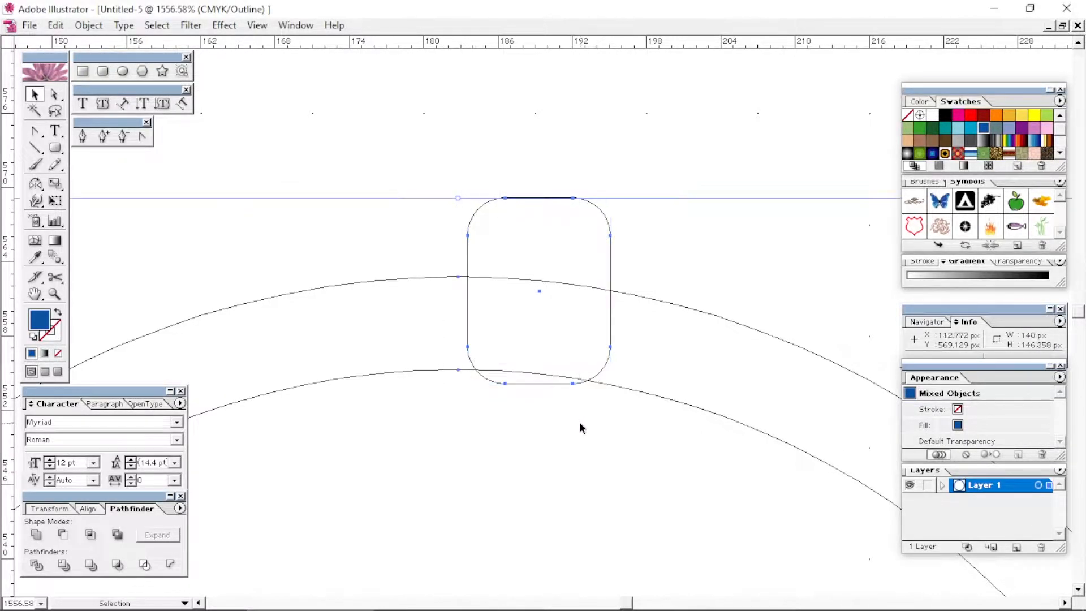
left_click(88, 509)
left_click(63, 535)
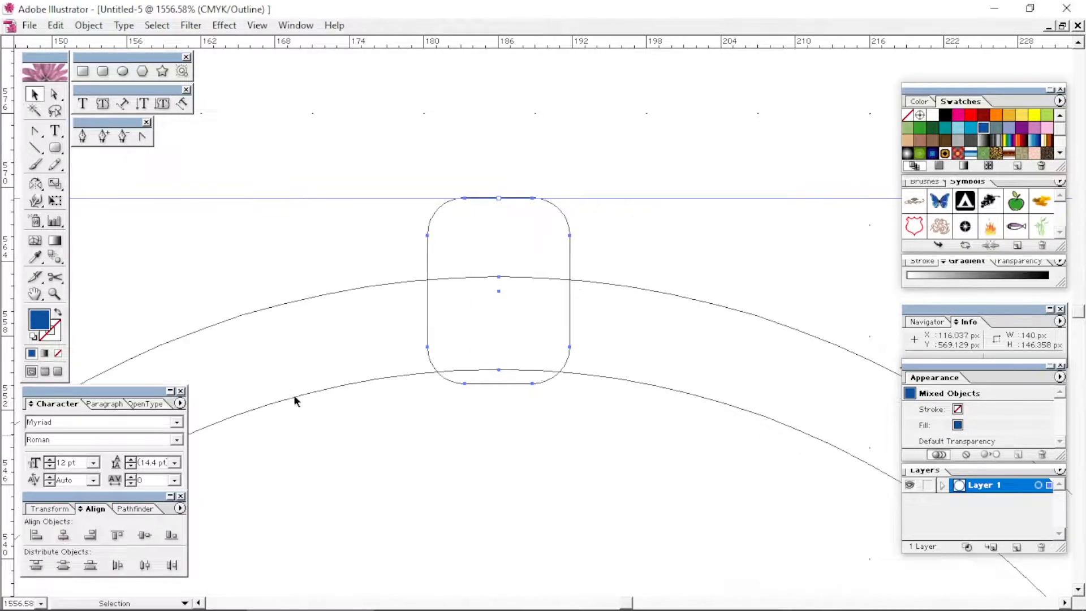
left_click(480, 135)
Step: Move the rounded rectangle straight up until only its lower part overlaps the ring's outer edge
left_click_drag(520, 198, 520, 158)
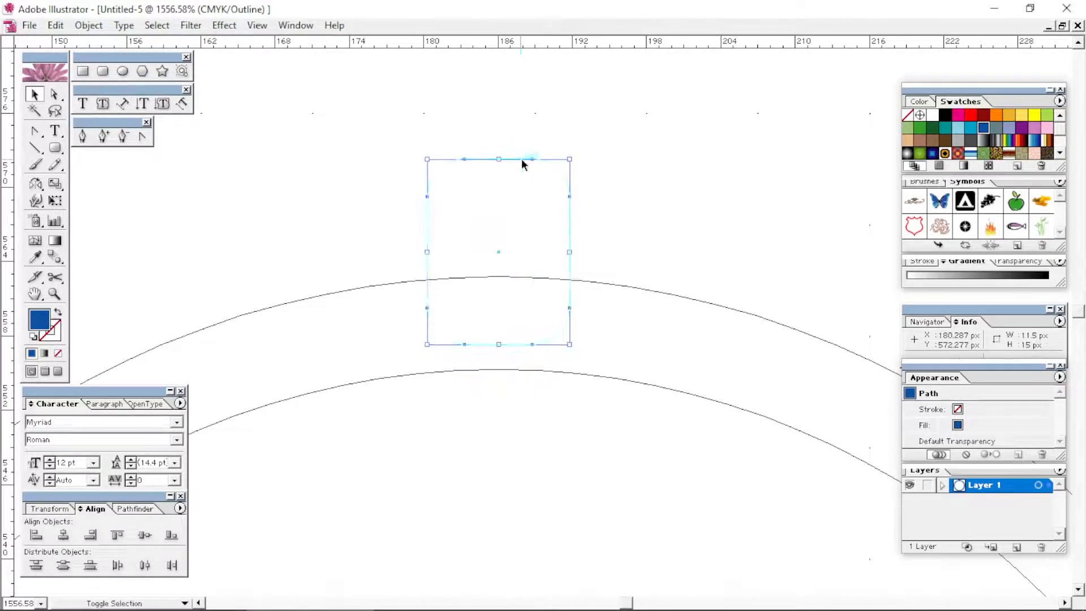
left_click(650, 194)
left_click_drag(633, 244, 507, 222)
left_click_drag(446, 207, 446, 168)
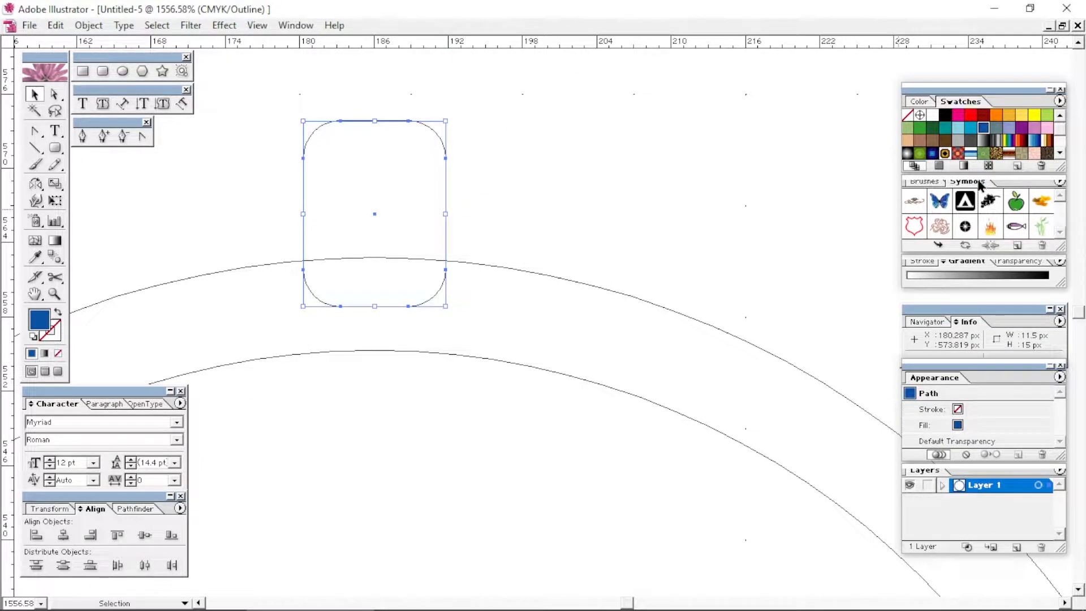
Step: Place the down-arrow symbol from the Web Icons library beside the rounded rectangle and close the library
left_click(1059, 182)
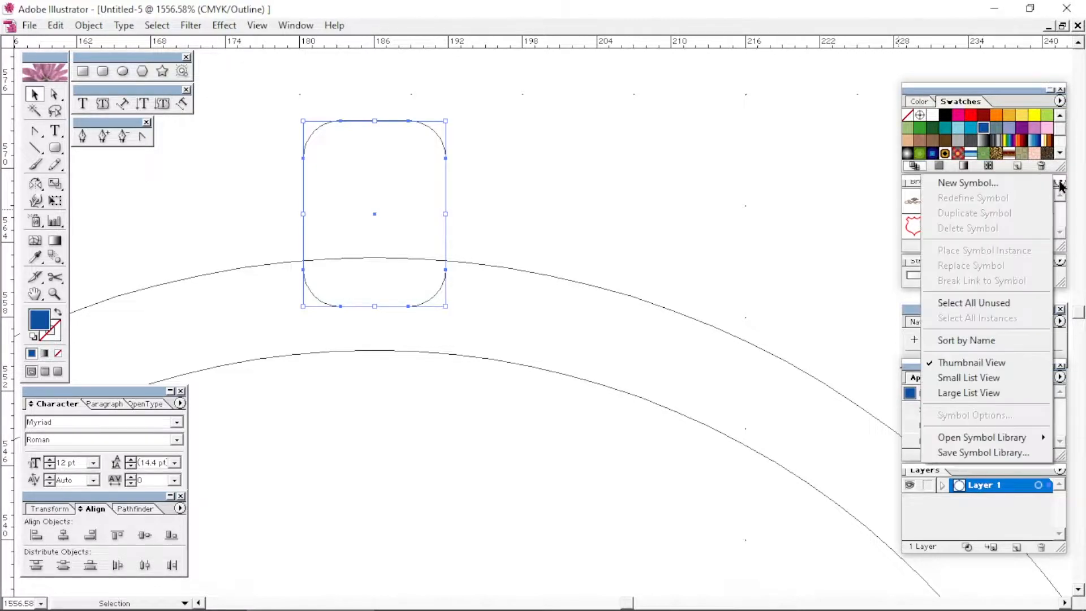
mouse_move(964, 440)
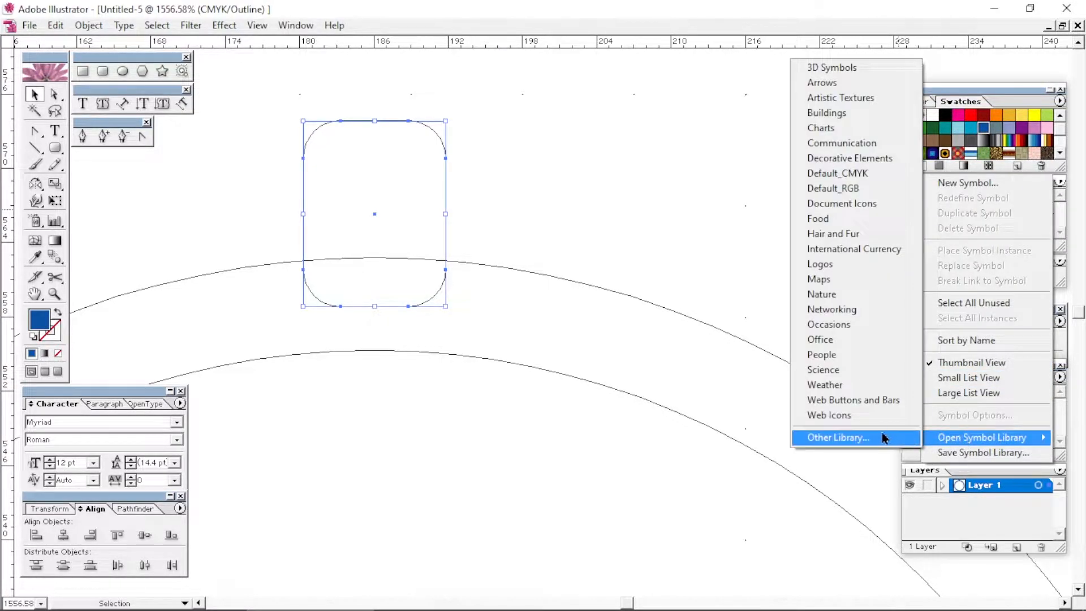
left_click(851, 421)
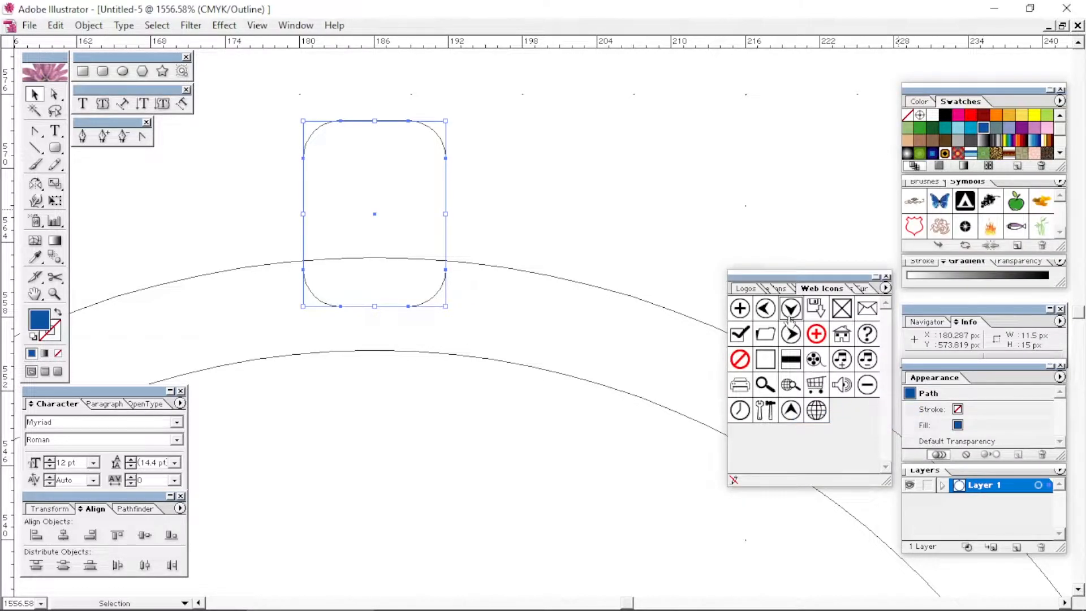
left_click_drag(790, 308, 639, 201)
left_click(885, 278)
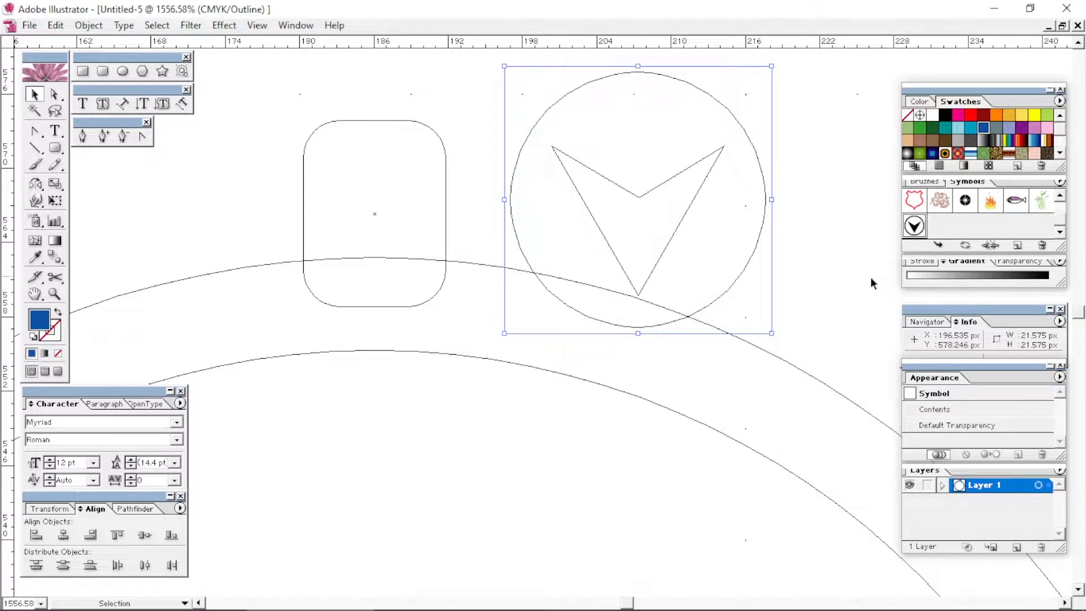
Step: Expand the arrow symbol, ungroup it completely and delete its surrounding circle, keeping only the arrowhead
left_click(74, 27)
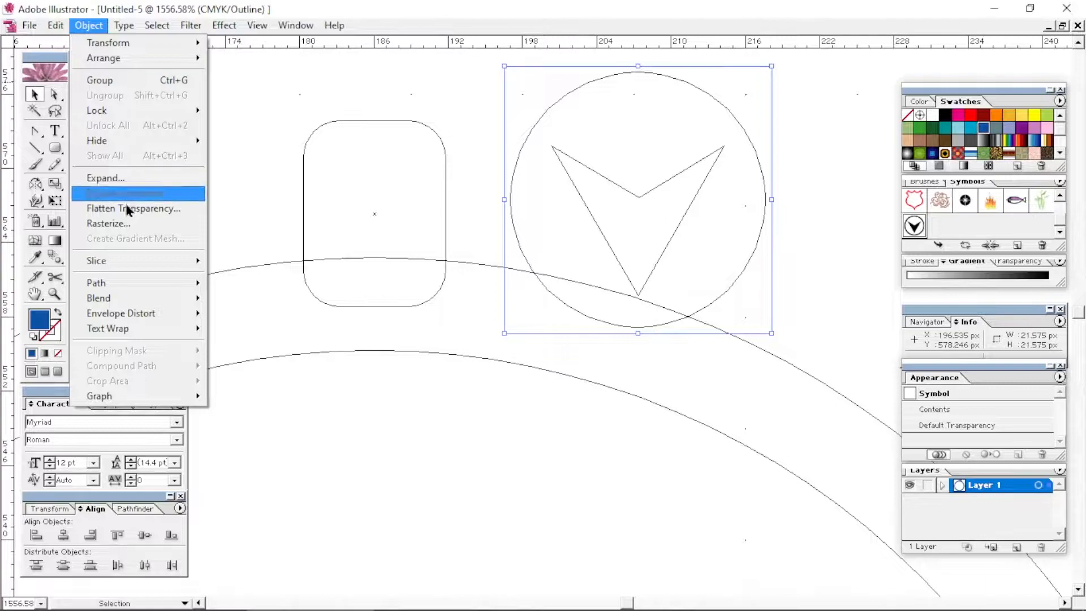
left_click(120, 180)
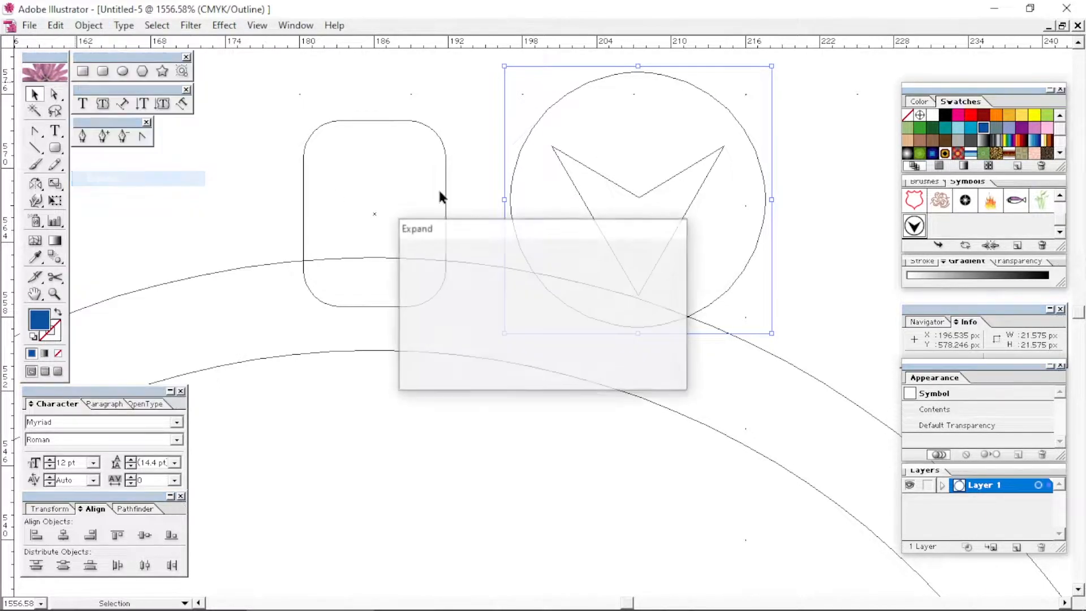
left_click(632, 264)
right_click(623, 187)
left_click(649, 229)
right_click(636, 212)
left_click(682, 240)
left_click(798, 146)
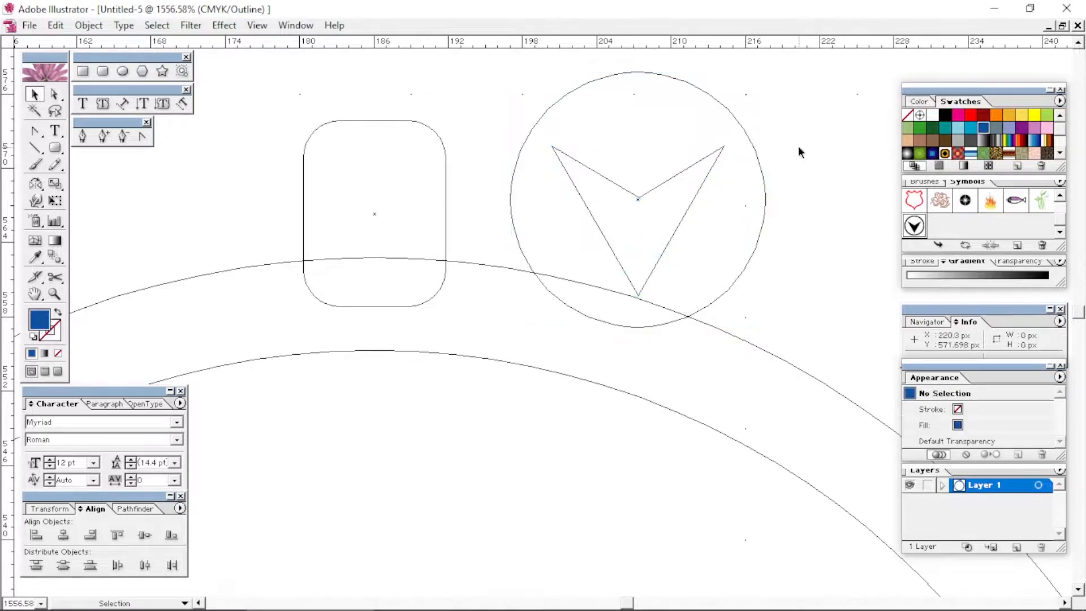
left_click(758, 200)
key("Delete")
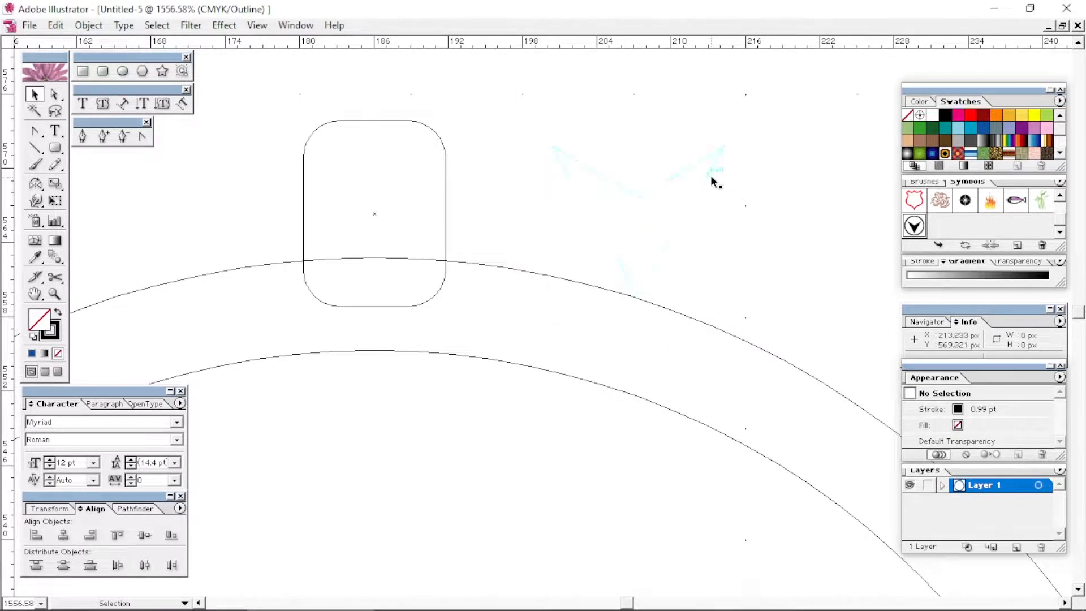
Step: Shrink and rotate the arrowhead, and convert its inner notch point into a smooth curve
left_click(708, 176)
left_click_drag(724, 139, 672, 214)
key("z")
left_click_drag(604, 177, 674, 259)
key("shift+c")
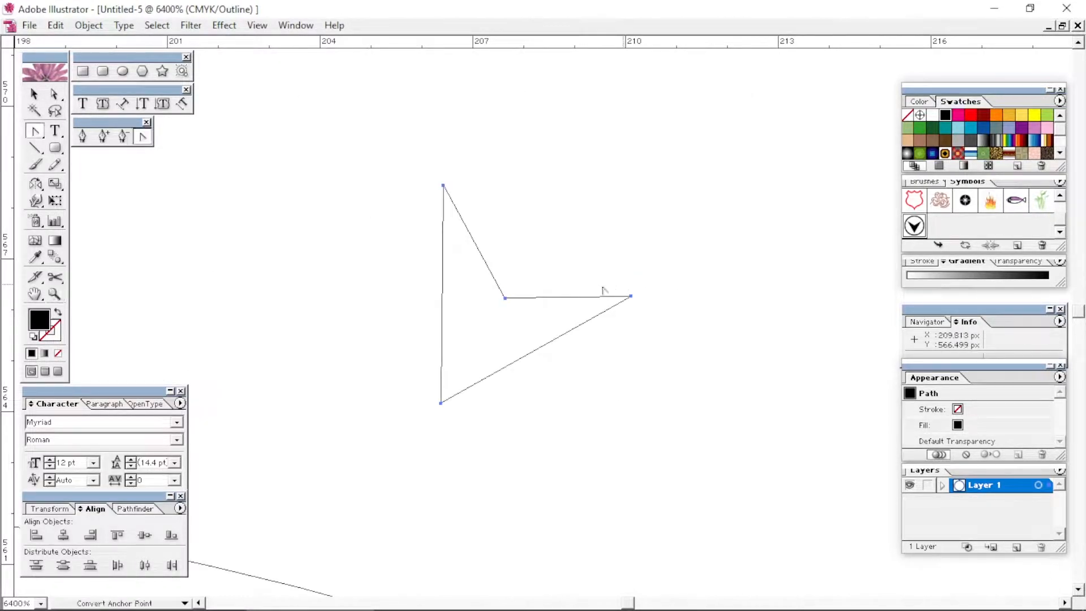
left_click_drag(506, 299, 565, 331)
key("v")
Step: Move the curved arrowhead to the junction of the rounded rectangle's right side and the ring's outer edge
key("space")
left_click_drag(378, 337, 646, 260)
left_click_drag(573, 310, 433, 355)
key("ctrl+minus")
key("ctrl+minus")
key("ctrl+minus")
key("space")
left_click(724, 282)
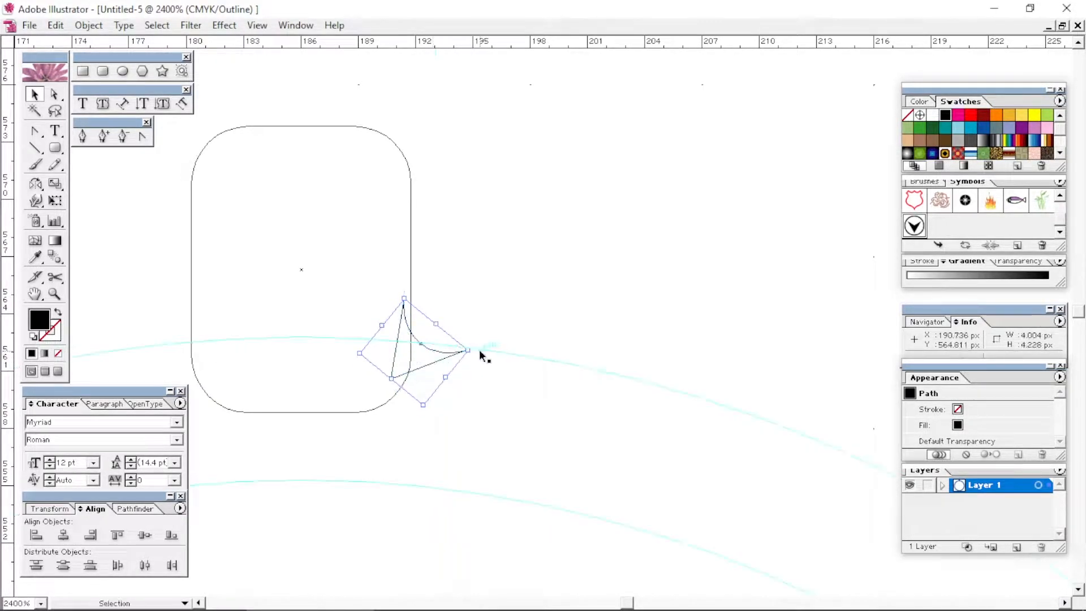
Step: Rotate the curved piece slightly and nudge it so its tips follow the rectangle's side and the ring's edge
left_click(472, 349)
left_click(451, 353)
left_click_drag(472, 351, 472, 350)
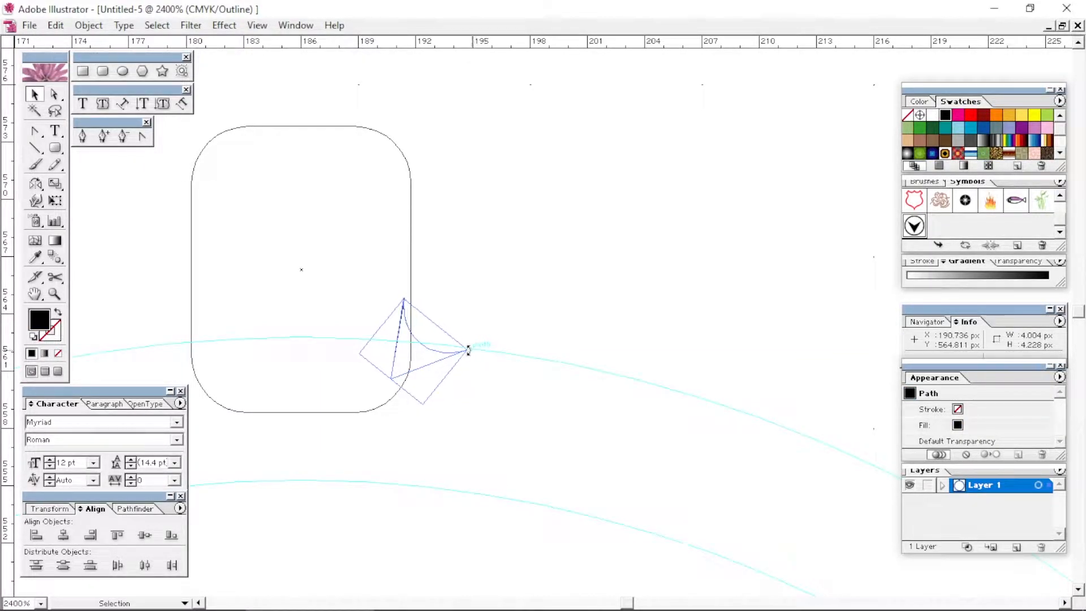
left_click_drag(464, 351, 468, 354)
key("Up")
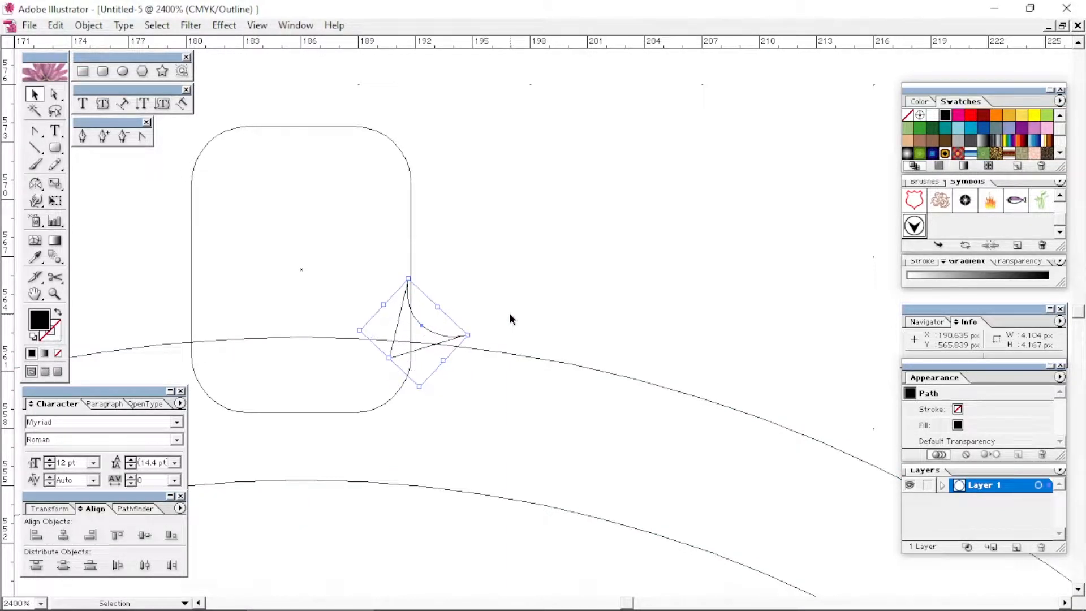
key("Down")
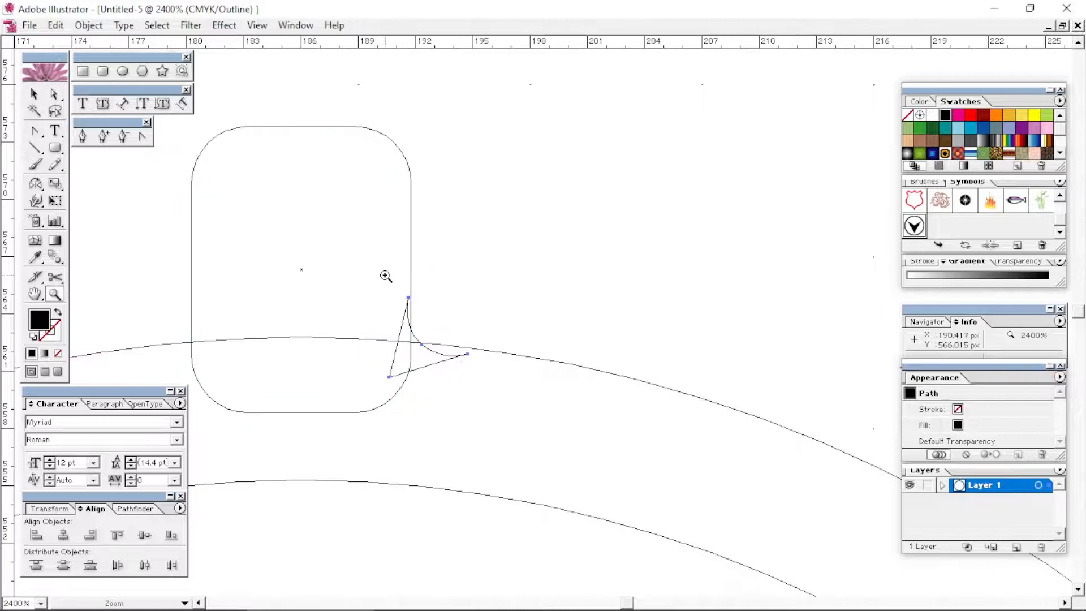
Step: Fine-tune the curved piece's position so its tips sit just inside the rectangle's side and the ring's edge
left_click_drag(385, 274, 499, 398)
left_click_drag(553, 373, 565, 354)
left_click(592, 264)
left_click_drag(517, 309, 517, 305)
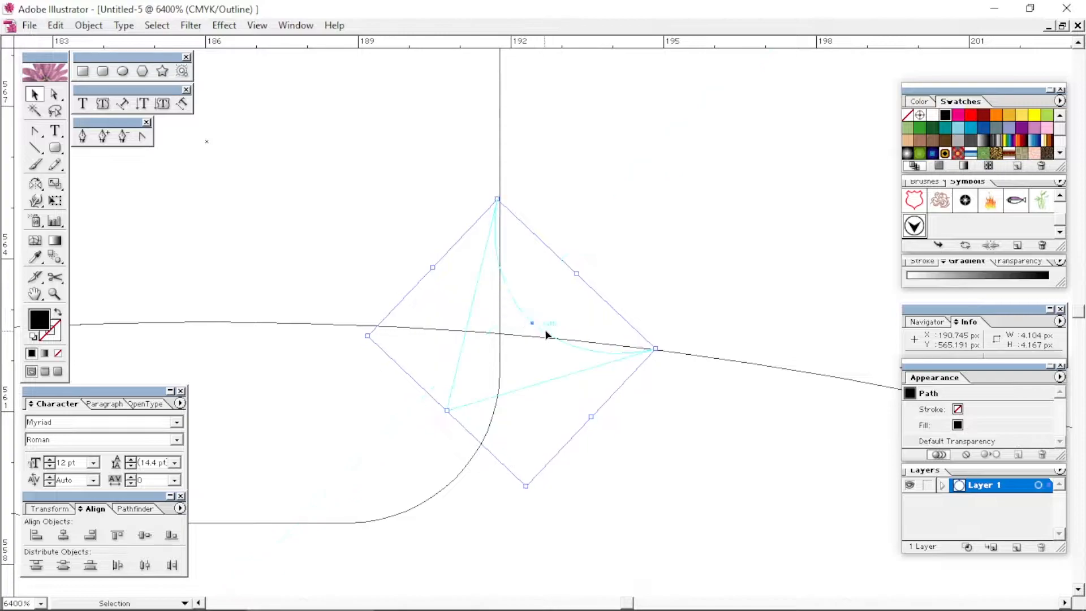
left_click(657, 274)
left_click_drag(602, 359, 599, 357)
left_click(696, 380)
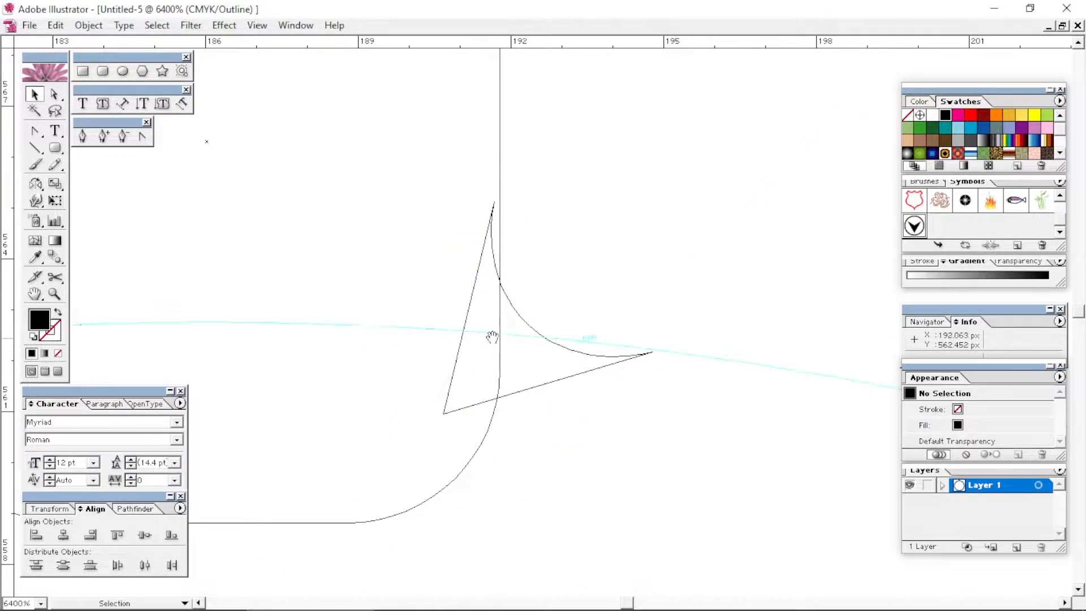
Step: Reflect a copy of the curved corner piece across the rounded rectangle's vertical centre line to its opposite side
left_click_drag(500, 336, 654, 335)
left_click(673, 314)
key("o")
key("ctrl+minus")
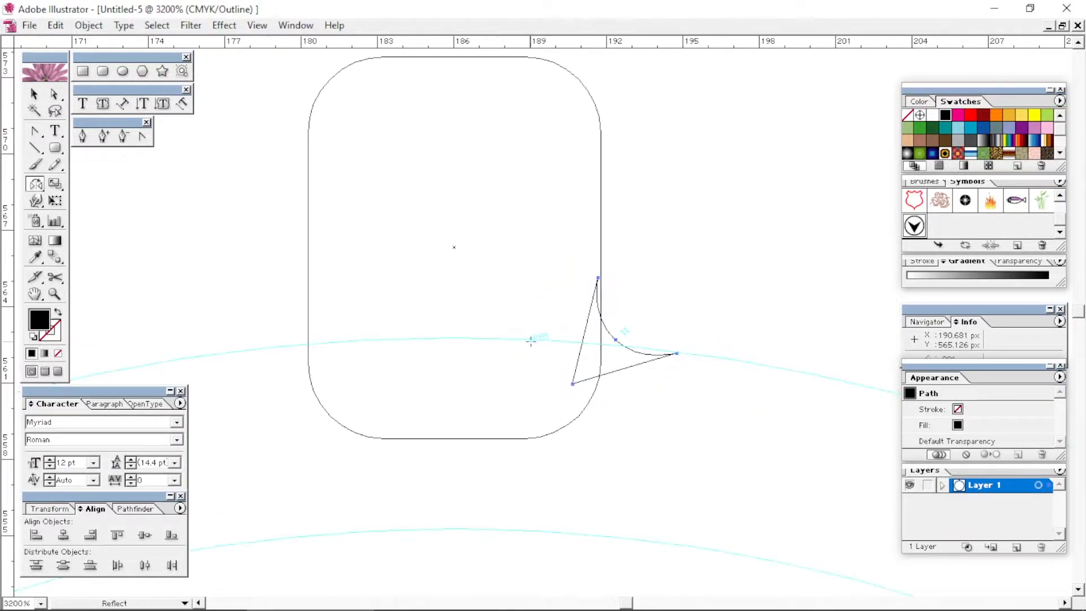
left_click(455, 351)
left_click_drag(589, 309, 291, 394)
Step: Unite both curved corner pieces and the rounded rectangle into a single expanded tooth shape
key("v")
left_click(235, 273)
left_click_drag(237, 238, 744, 294)
left_click(222, 237)
left_click(311, 296)
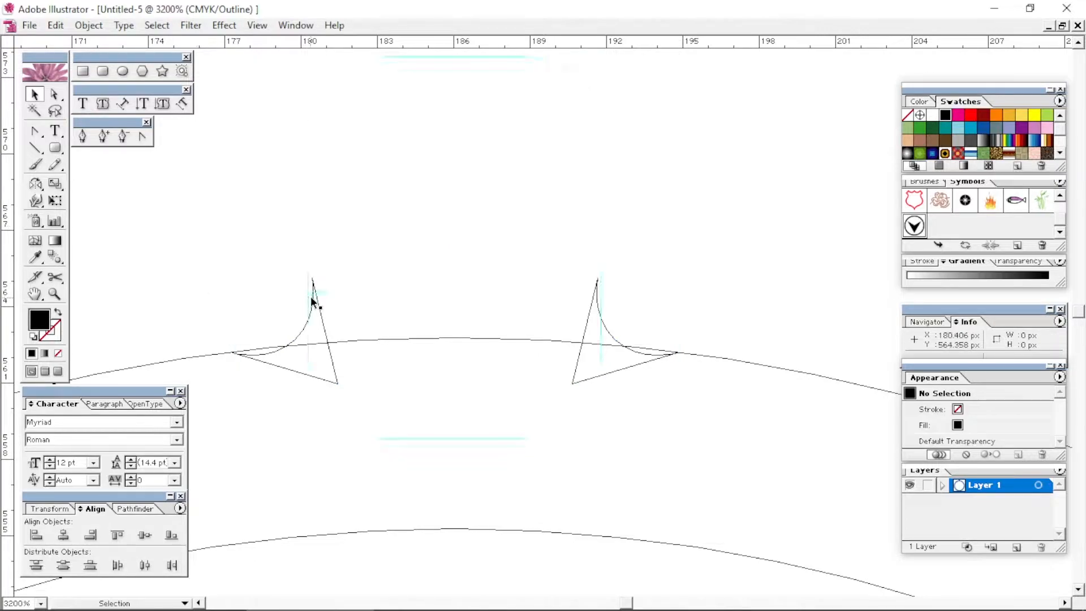
left_click(601, 317, "shift")
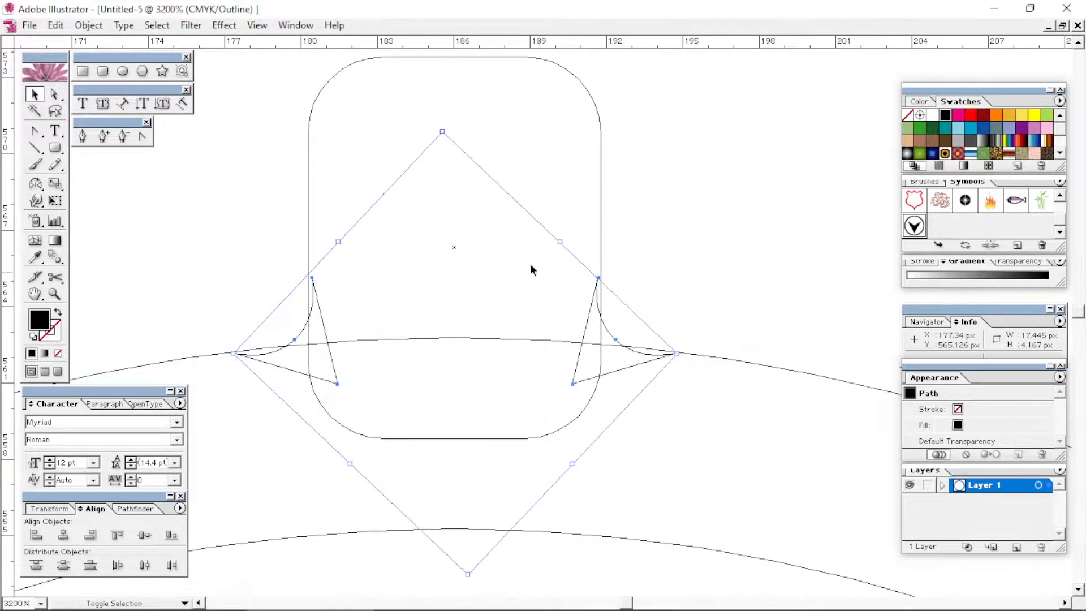
left_click(311, 120, "shift")
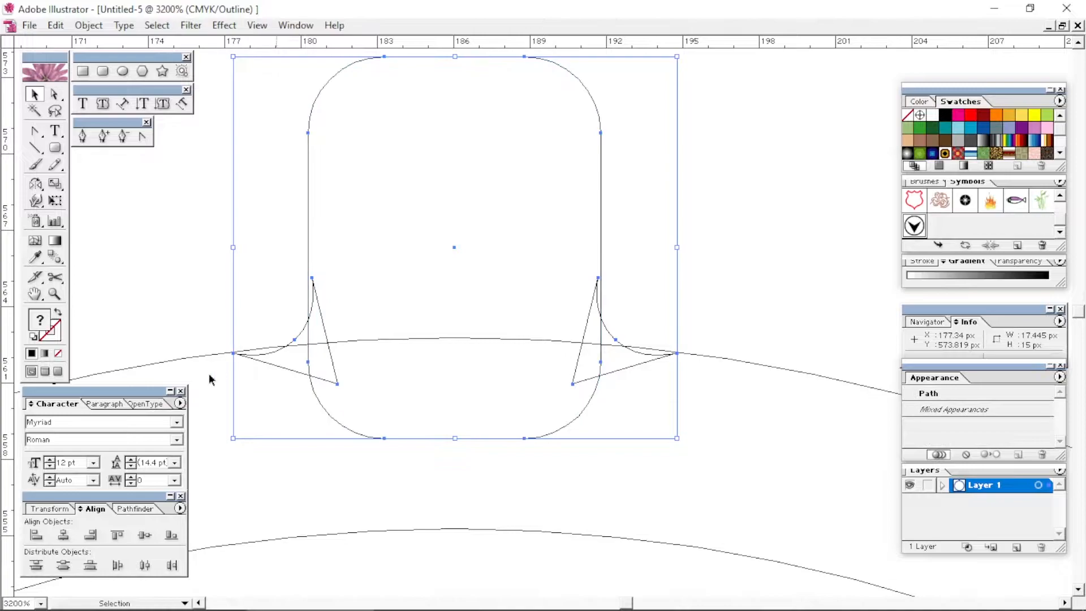
left_click(131, 509)
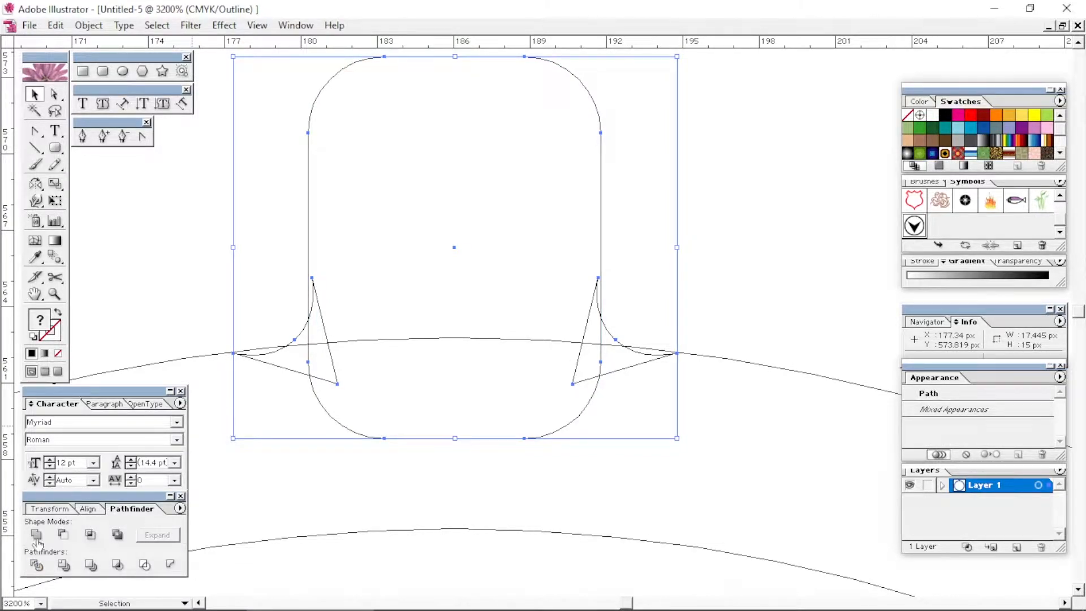
left_click(36, 535)
left_click(157, 535)
left_click(757, 233)
Step: Rotate a copy of the tooth 180° about the ring's centre to place it at the ring's bottom
key("ctrl+minus")
key("ctrl+minus")
key("ctrl+minus")
key("ctrl+minus")
key("ctrl+minus")
key("ctrl+minus")
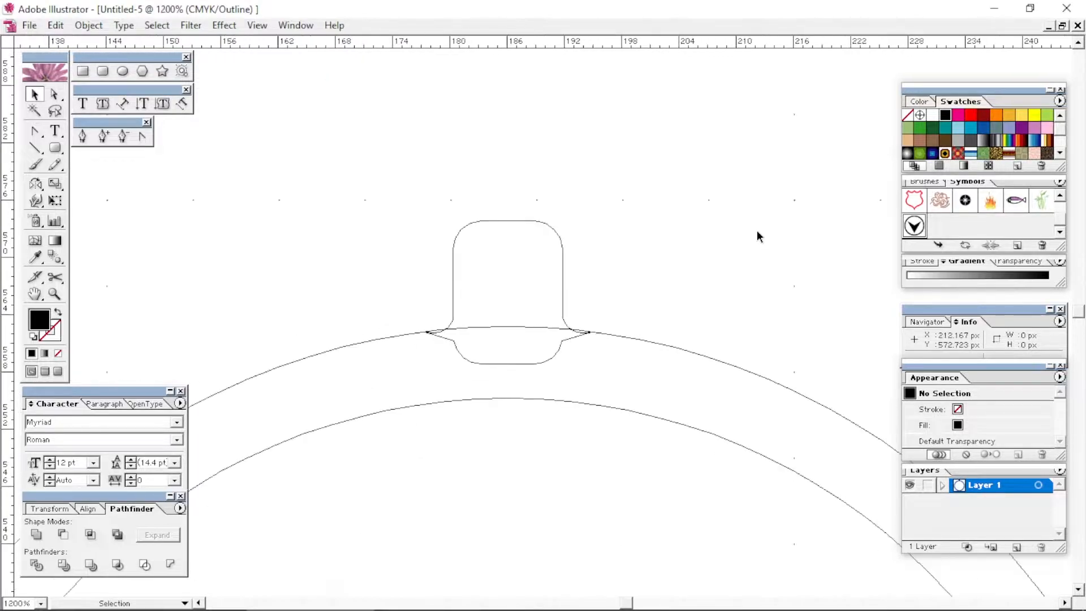
key("ctrl+minus")
key("space")
left_click_drag(701, 393, 665, 237)
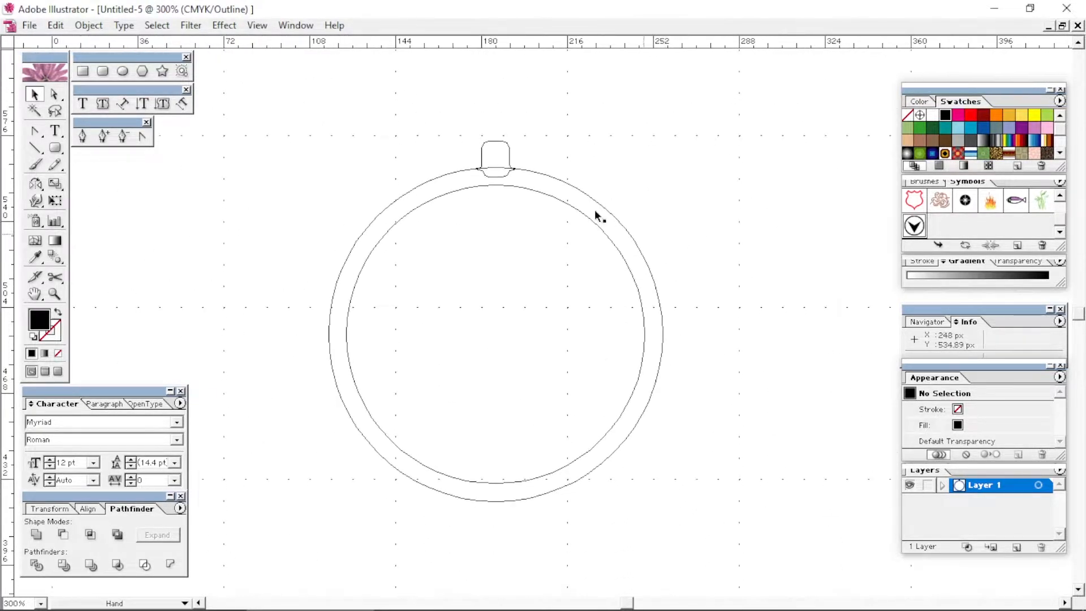
left_click(508, 147)
key("r")
left_click(496, 338)
left_click_drag(512, 166, 493, 530)
key("v")
Step: Align the ring and both teeth to a common horizontal centre
left_click_drag(656, 99, 378, 548)
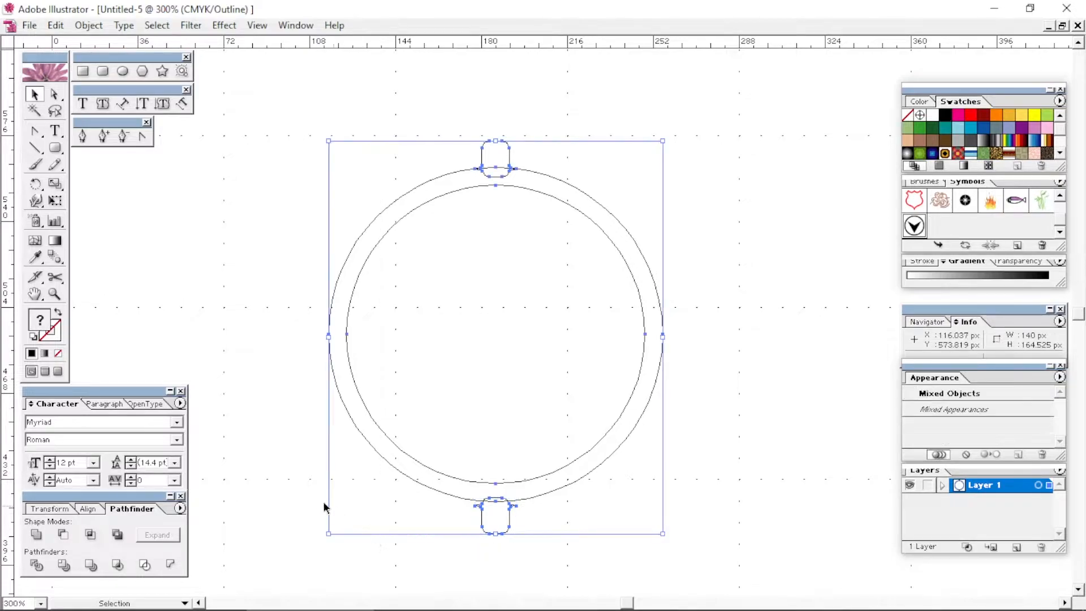
left_click(96, 510)
left_click(64, 535)
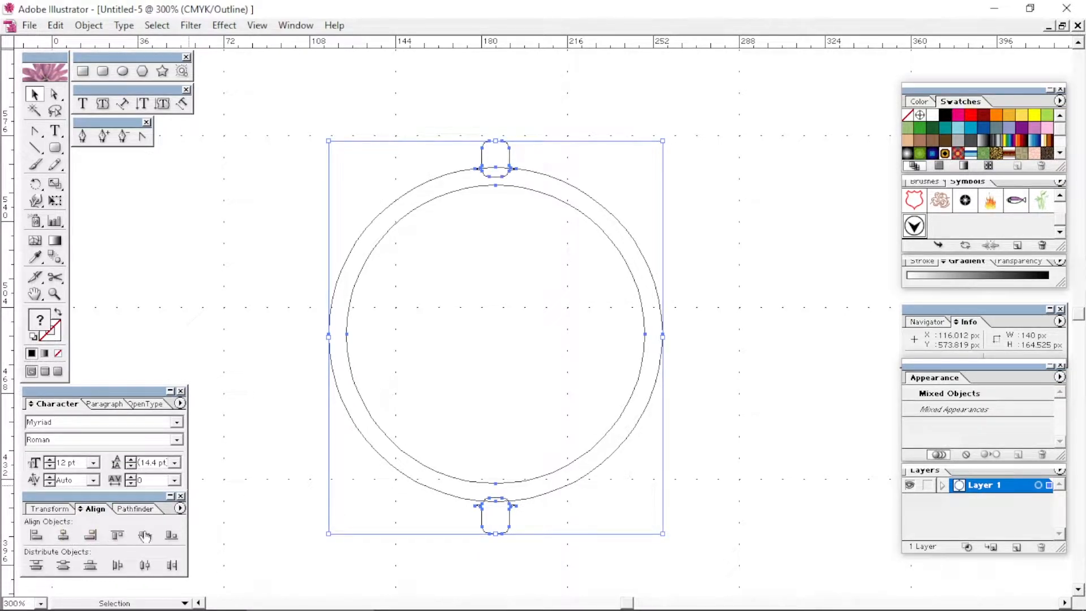
Step: Move the lower tooth straight up until its curved side tips sit just inside the ring's outer edge
key("z")
left_click_drag(466, 473, 537, 548)
key("space")
left_click_drag(516, 471, 513, 459)
key("v")
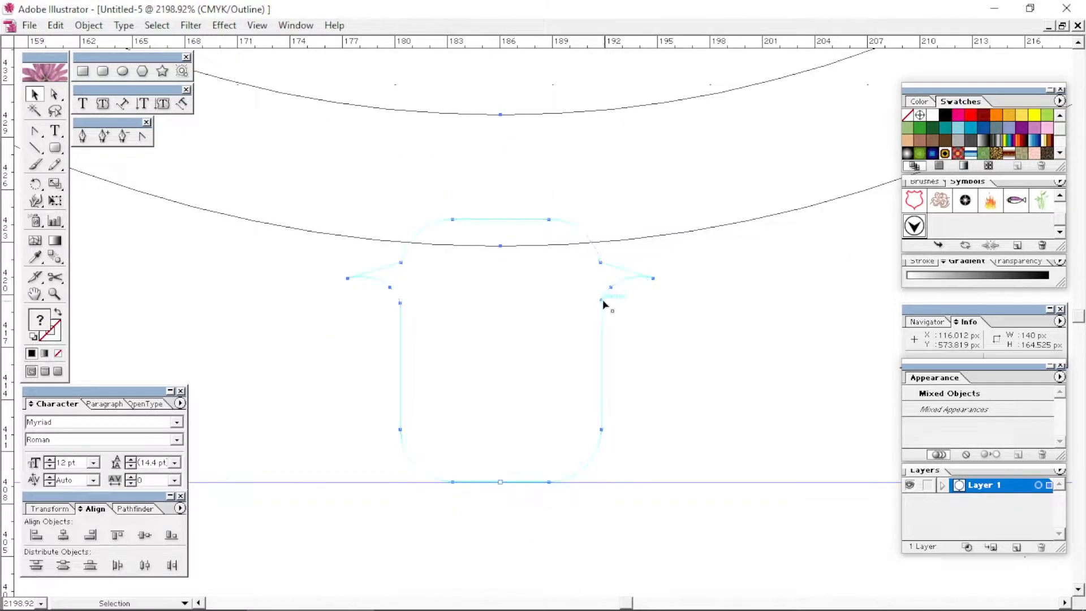
left_click(664, 404)
left_click_drag(601, 339, 603, 293)
left_click(701, 263)
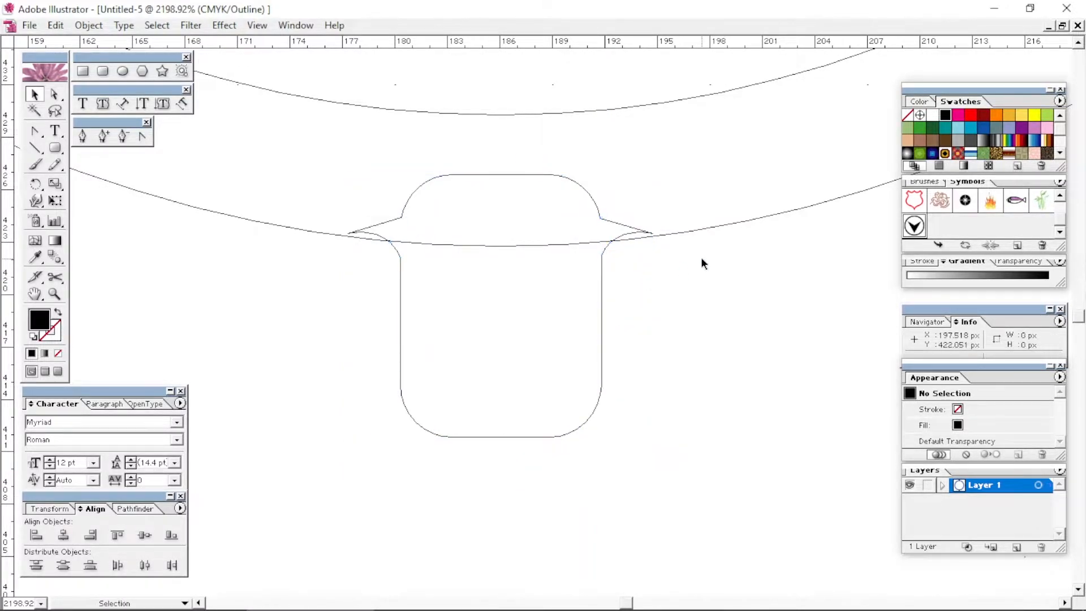
Step: Group the upper and lower teeth together, leaving the ring out of the group
key("ctrl+minus")
key("ctrl+minus")
key("ctrl+minus")
key("ctrl+minus")
key("ctrl+minus")
key("space")
left_click_drag(667, 176, 627, 365)
left_click_drag(628, 306, 629, 352)
left_click_drag(687, 92, 555, 102)
left_click(512, 79)
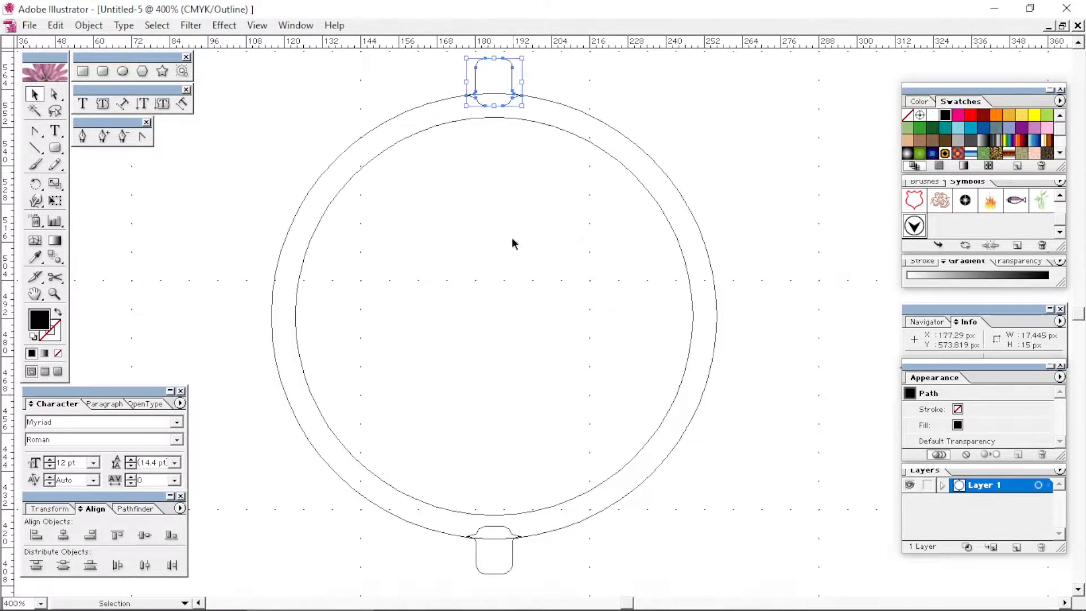
left_click(514, 552, "shift")
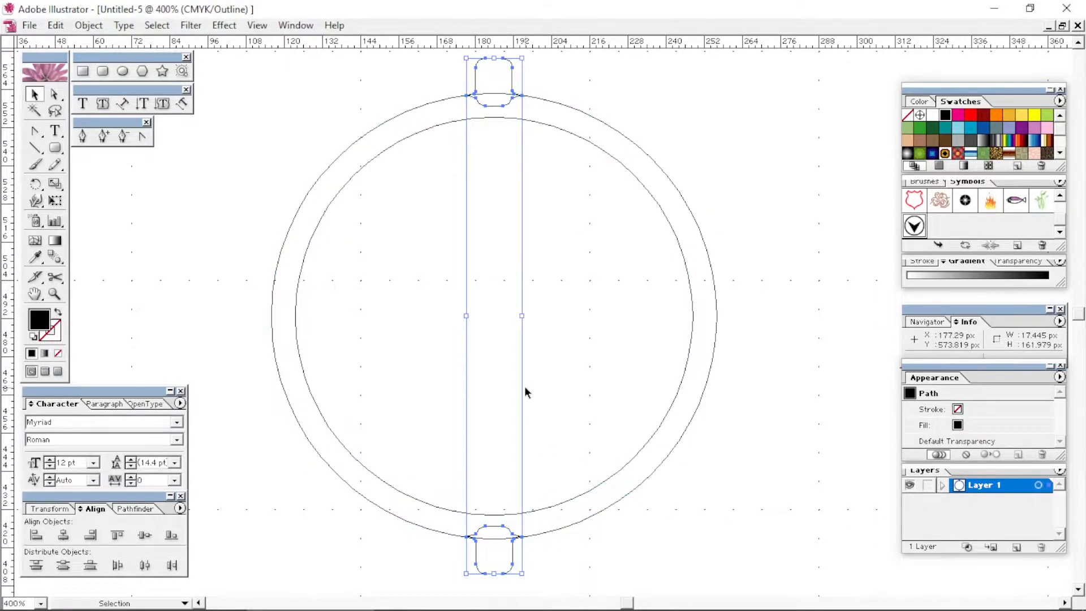
key("ctrl+g")
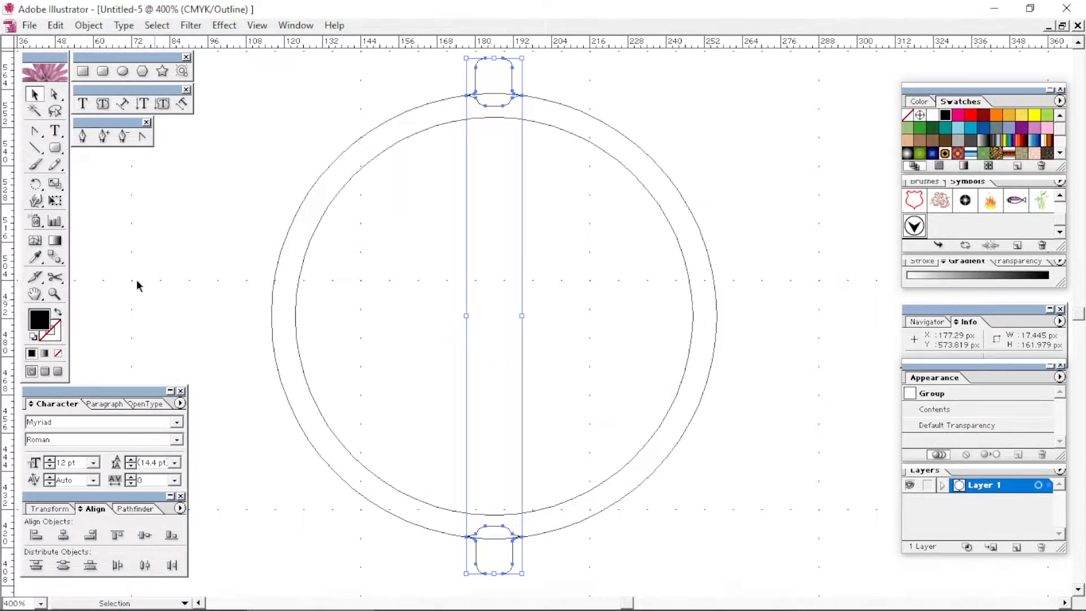
Step: Make a rotated copy of the grouped tooth pair about its centre and repeat it until 18 evenly spaced teeth surround the ring
double_click(36, 185)
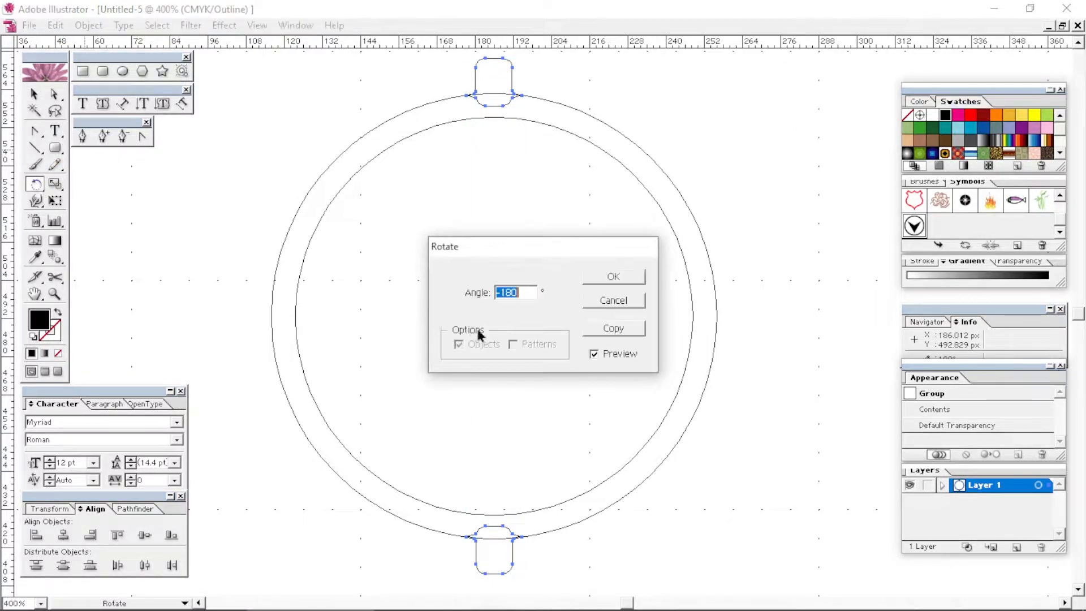
type("36")
left_click(610, 328)
key("ctrl+d")
key("ctrl+d")
key("ctrl+d")
key("ctrl+d")
key("ctrl+d")
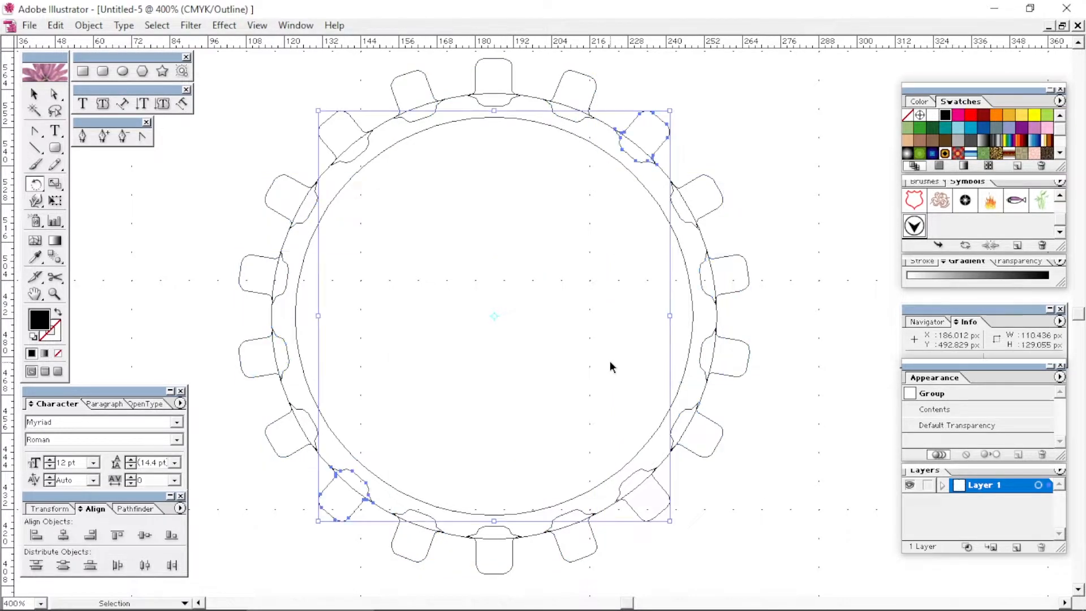
key("v")
left_click(788, 88)
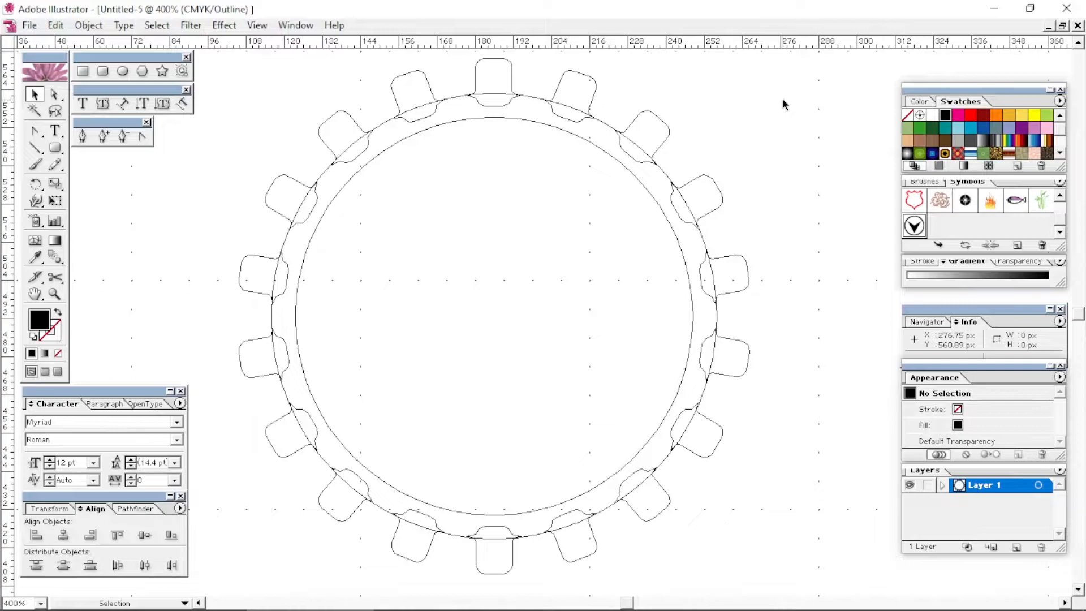
Step: Unite the ring and all teeth into one expanded gear shape in Preview mode and fill it with blue
key("ctrl+y")
left_click_drag(782, 97, 235, 538)
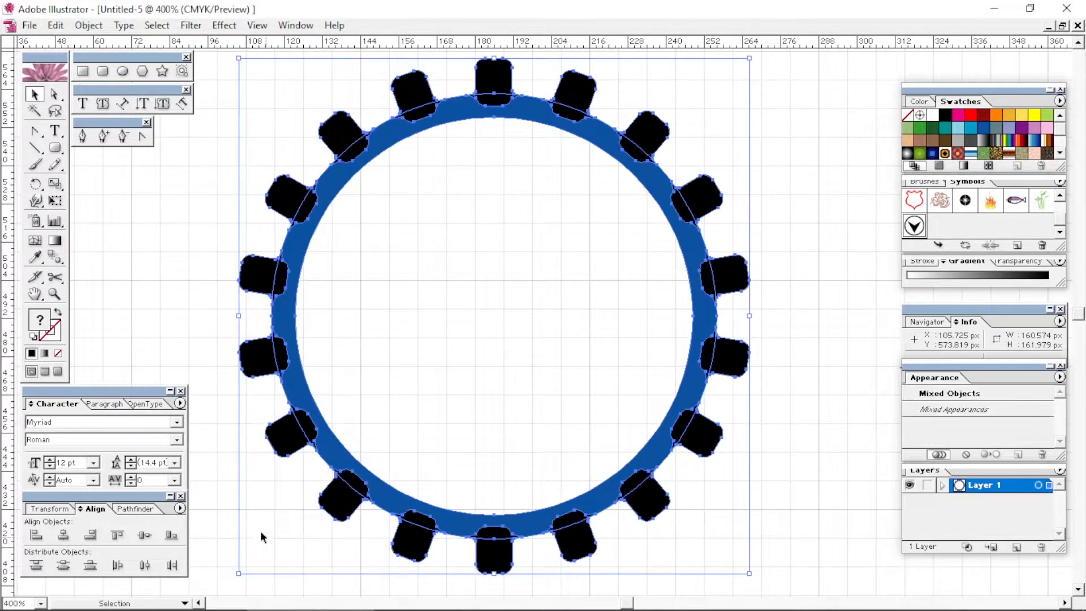
left_click(135, 509)
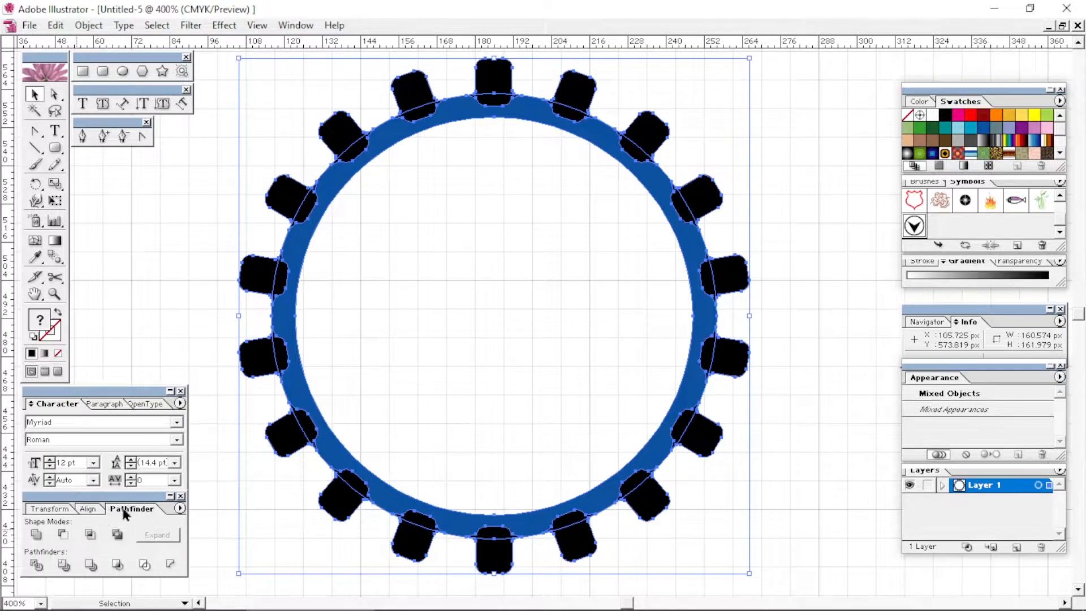
left_click(35, 534)
left_click(150, 535)
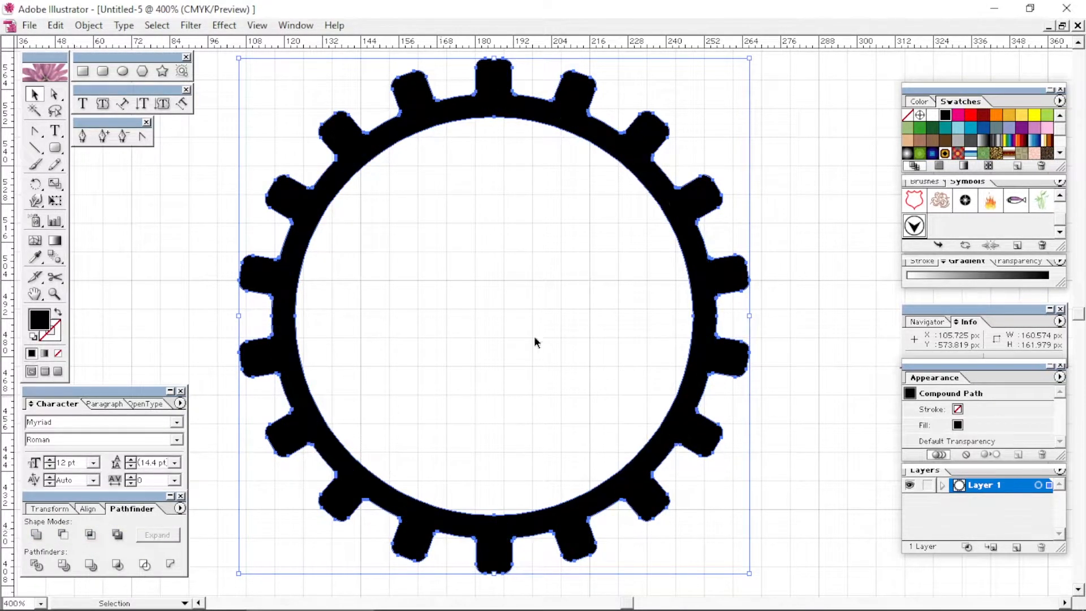
left_click(984, 129)
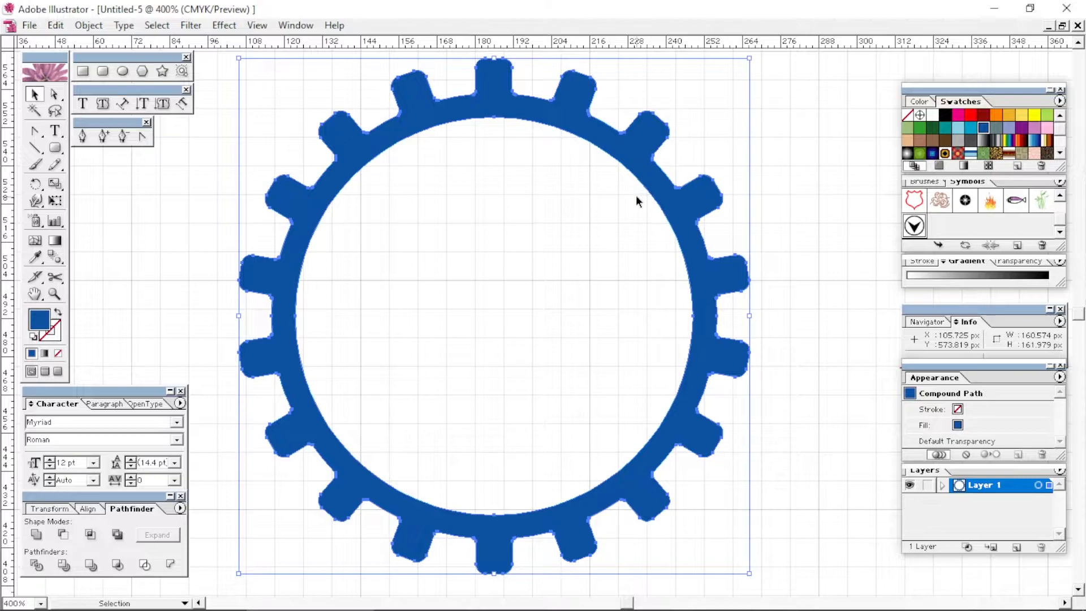
Step: Rotate the gear clockwise by half a tooth spacing so a gap sits at its top centre
key("ctrl+minus")
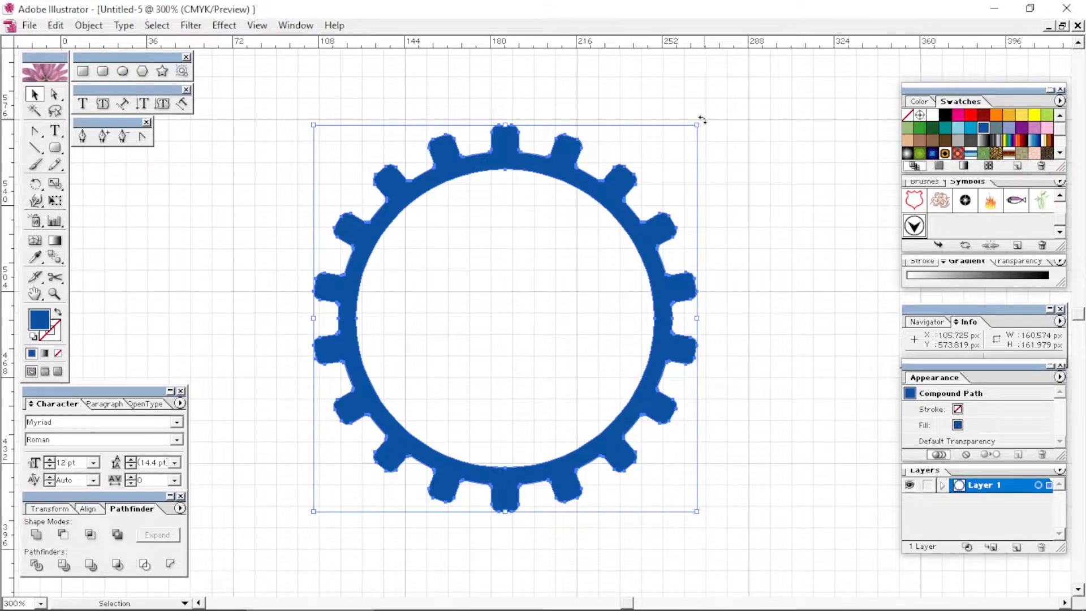
left_click_drag(702, 119, 733, 160)
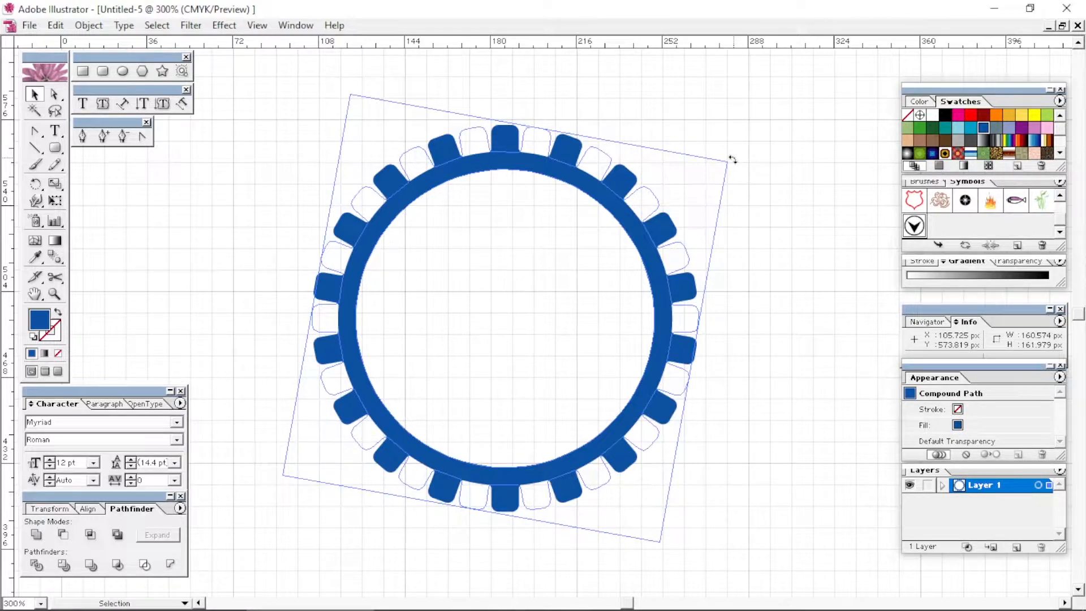
left_click_drag(732, 160, 732, 160)
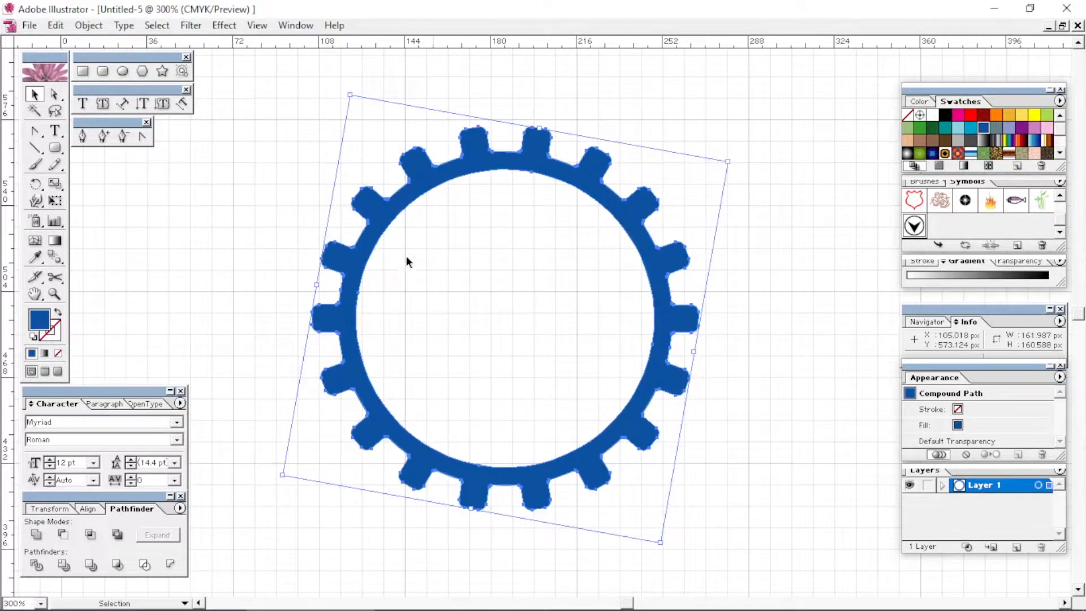
left_click(130, 209)
Step: Draw two crossing straight lines through the gear's two uppermost teeth, meeting inside the ring, and nudge the second line's upper end
left_click(35, 148)
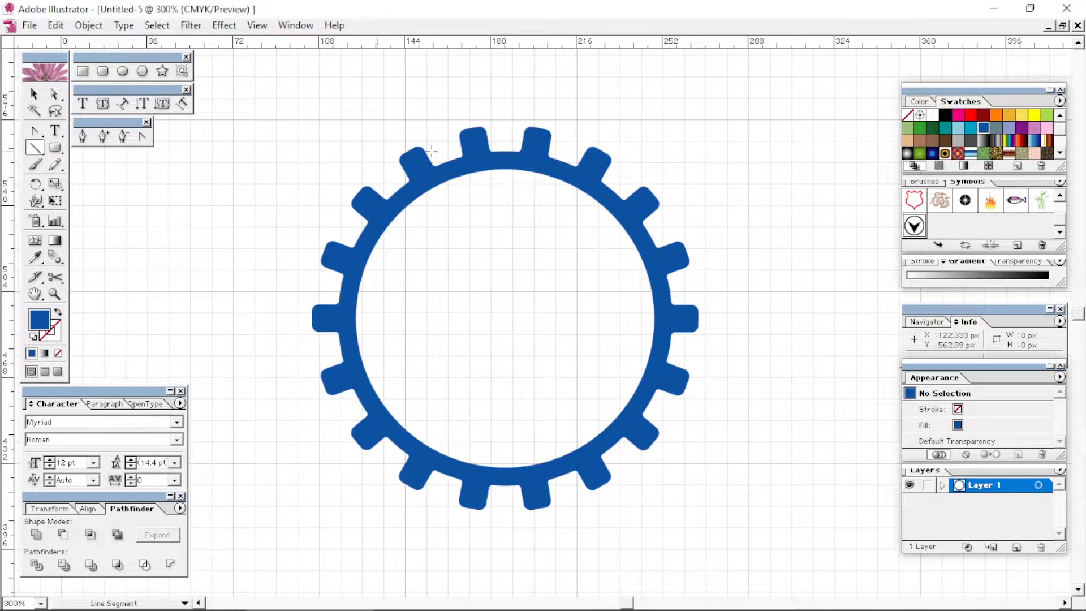
left_click_drag(467, 75, 526, 371)
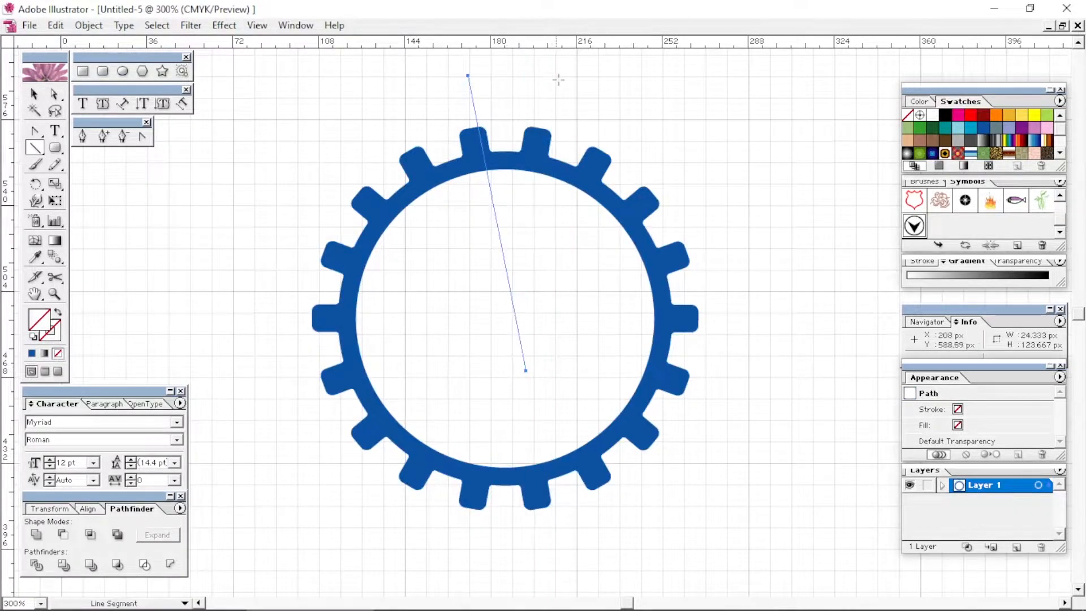
left_click_drag(547, 63, 480, 403)
key("a")
left_click_drag(546, 63, 544, 61)
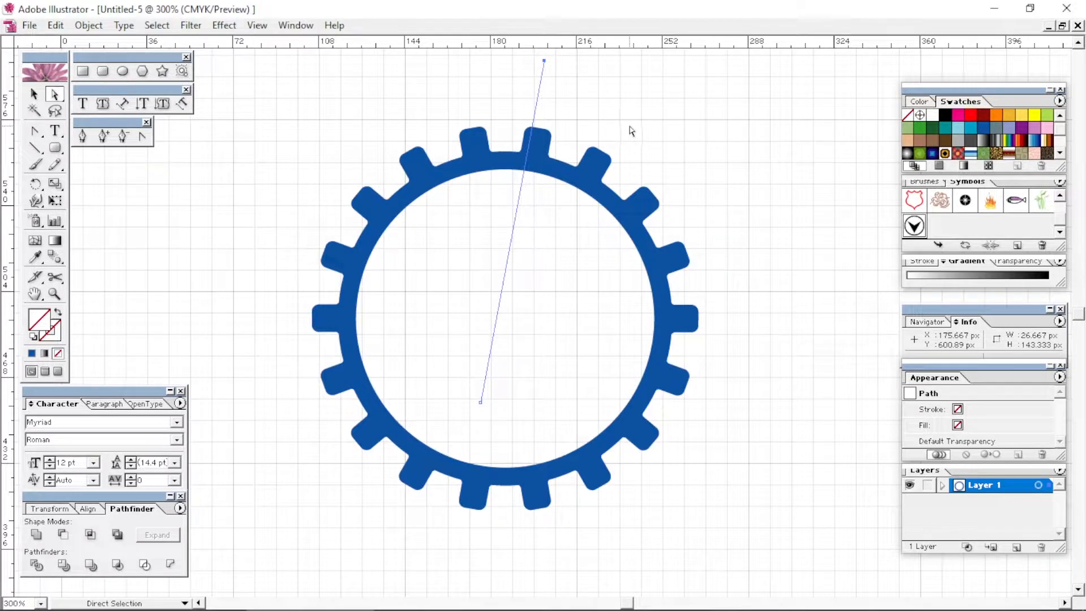
Step: In Outline mode, rotate a copy of both crossing lines about the gear's centre onto two lower-right teeth
key("ctrl+y")
left_click(579, 116)
key("v")
left_click_drag(454, 290, 454, 291)
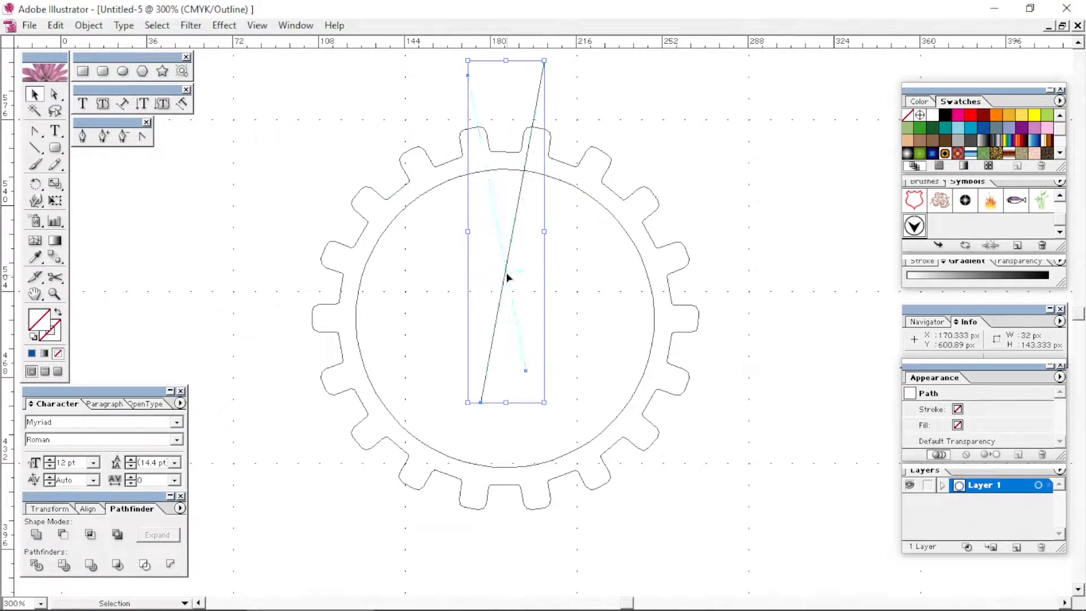
key("r")
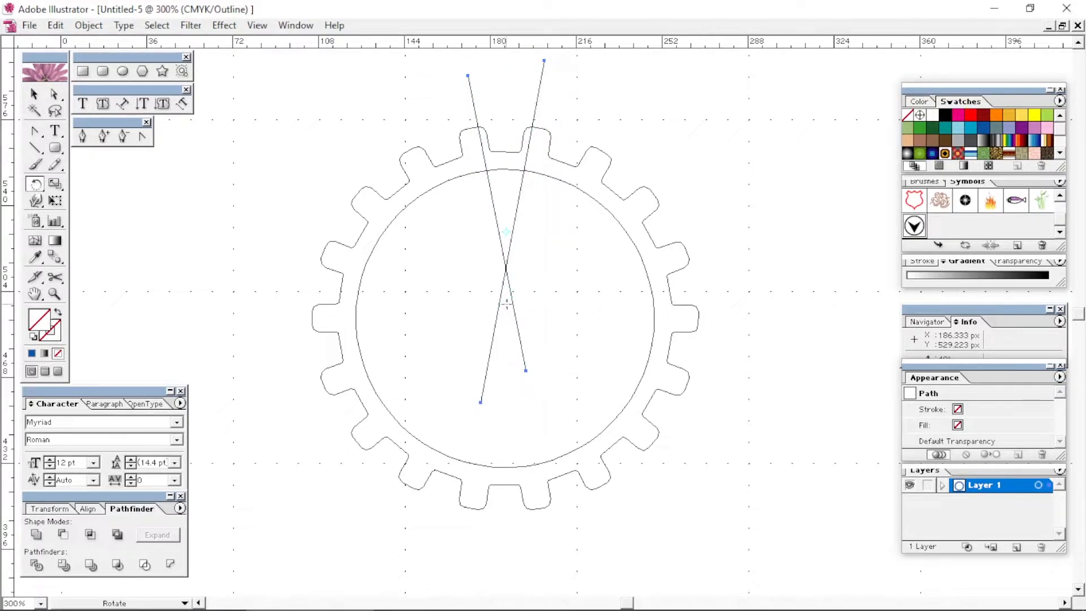
left_click_drag(522, 231, 604, 386)
key("ctrl")
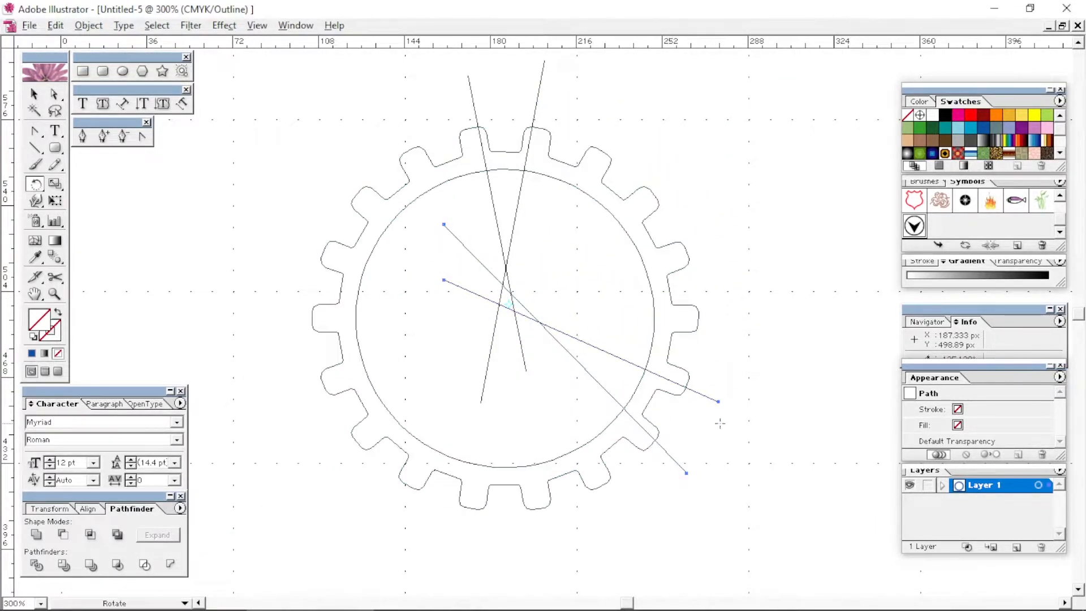
Step: Rotate another copy of the line pair about the gear's centre onto two lower-left teeth
left_click(509, 307)
left_click_drag(581, 360, 422, 386)
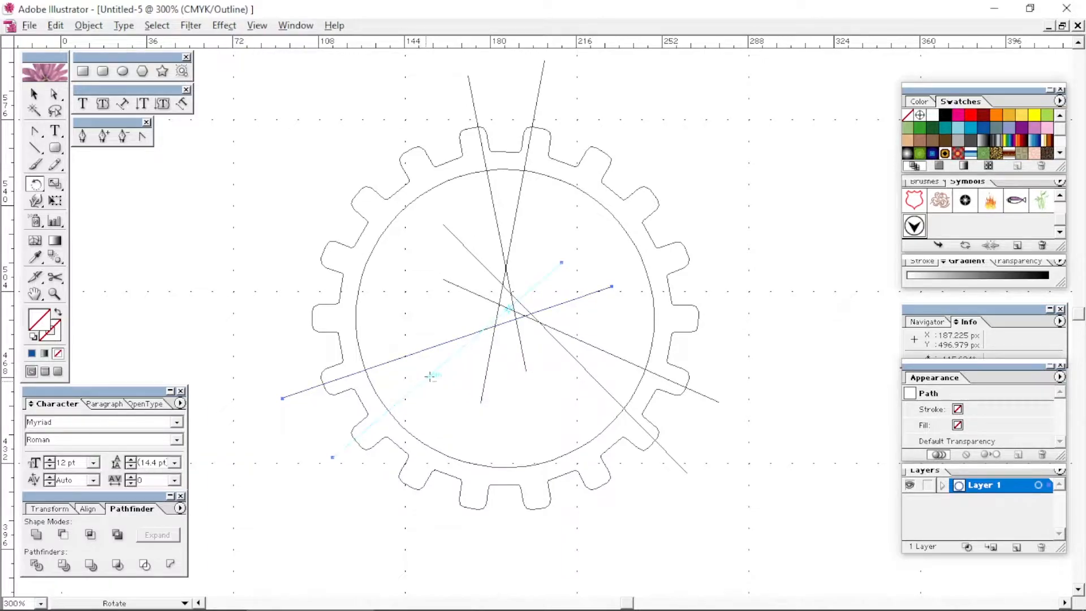
key("v")
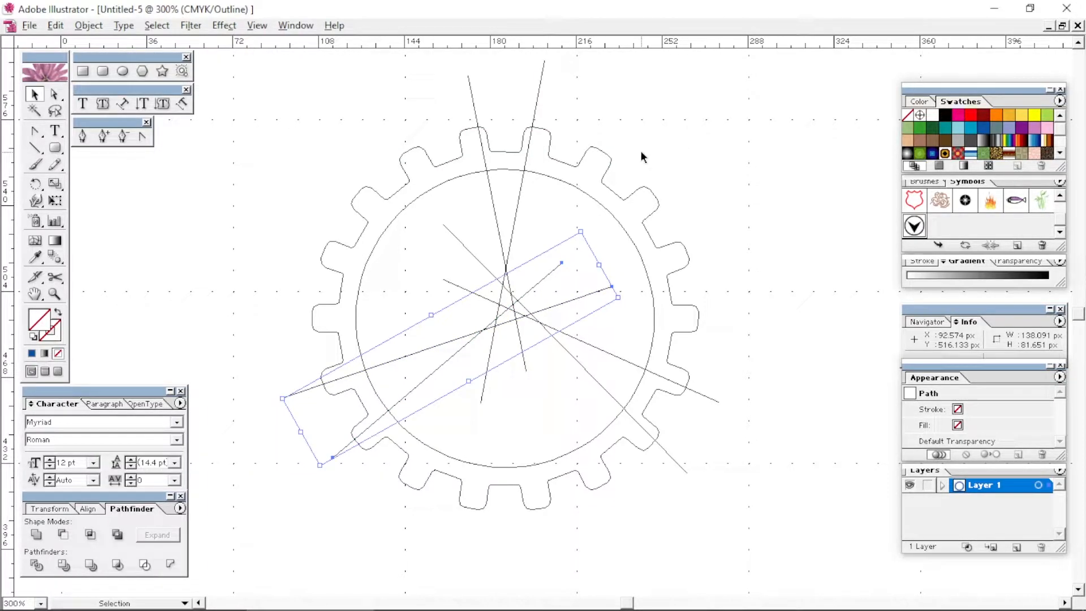
Step: Return to Preview mode and divide the gear along all six lines with the Divide pathfinder
key("ctrl+y")
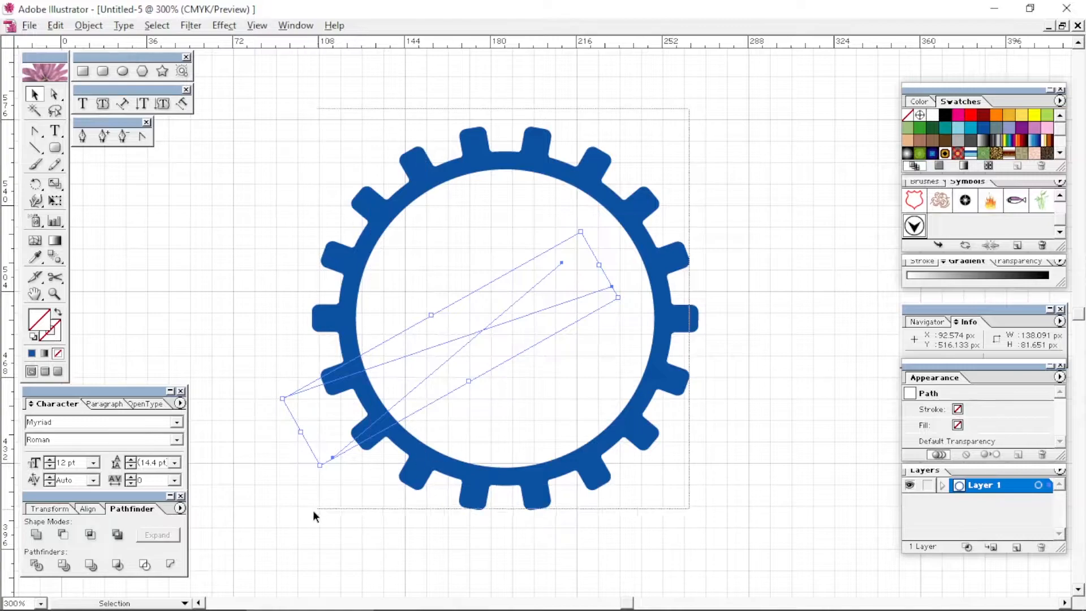
left_click_drag(299, 517, 538, 276)
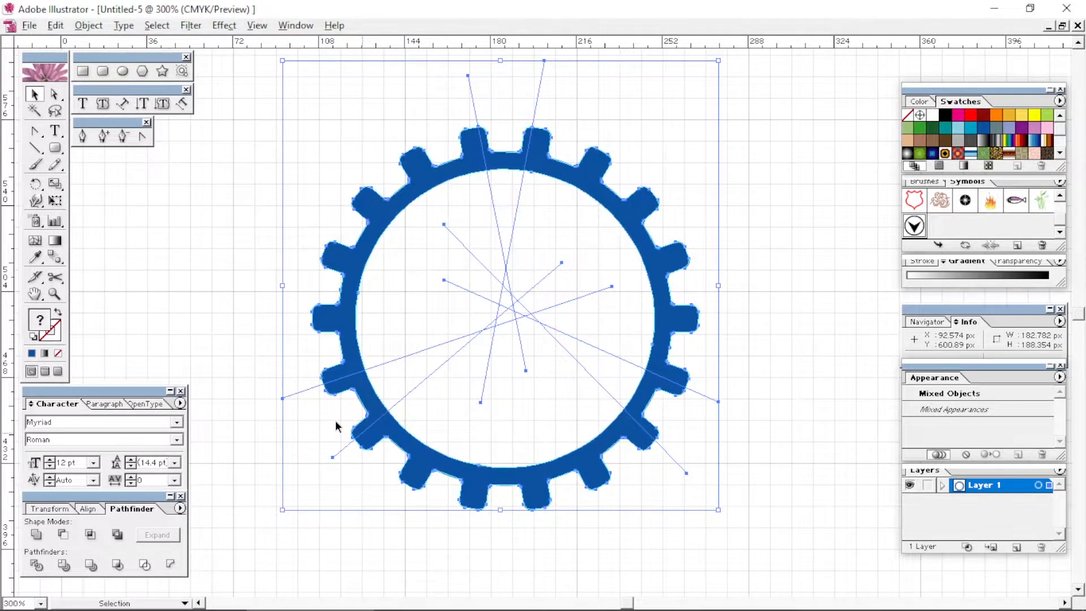
left_click(37, 564)
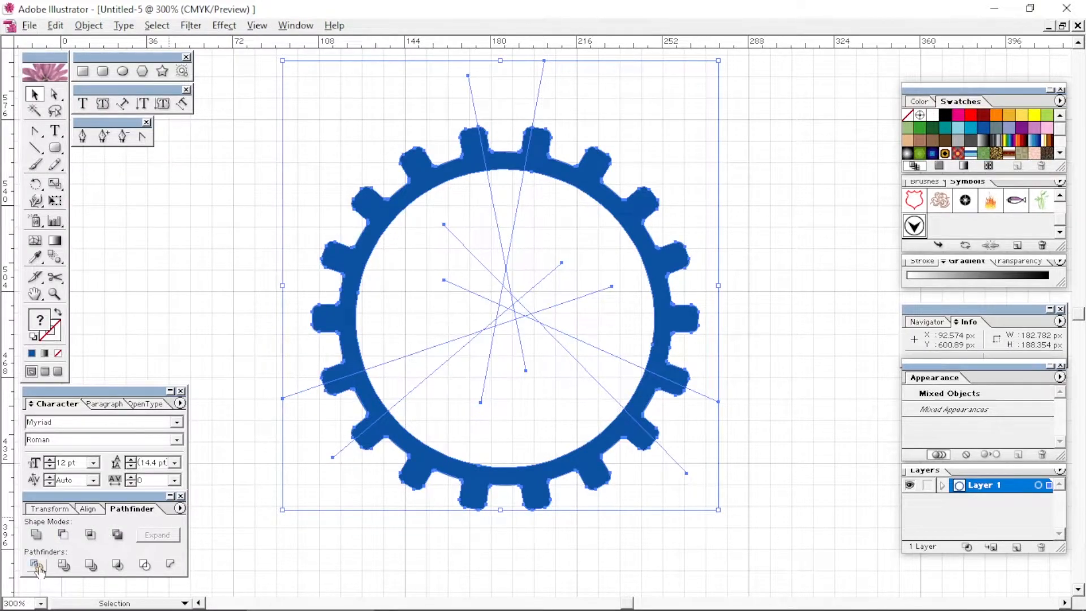
Step: Ungroup the divided gear and delete the leftover pieces inside the ring in Outline mode
right_click(502, 328)
left_click(528, 368)
key("ctrl+y")
left_click_drag(568, 232, 431, 383)
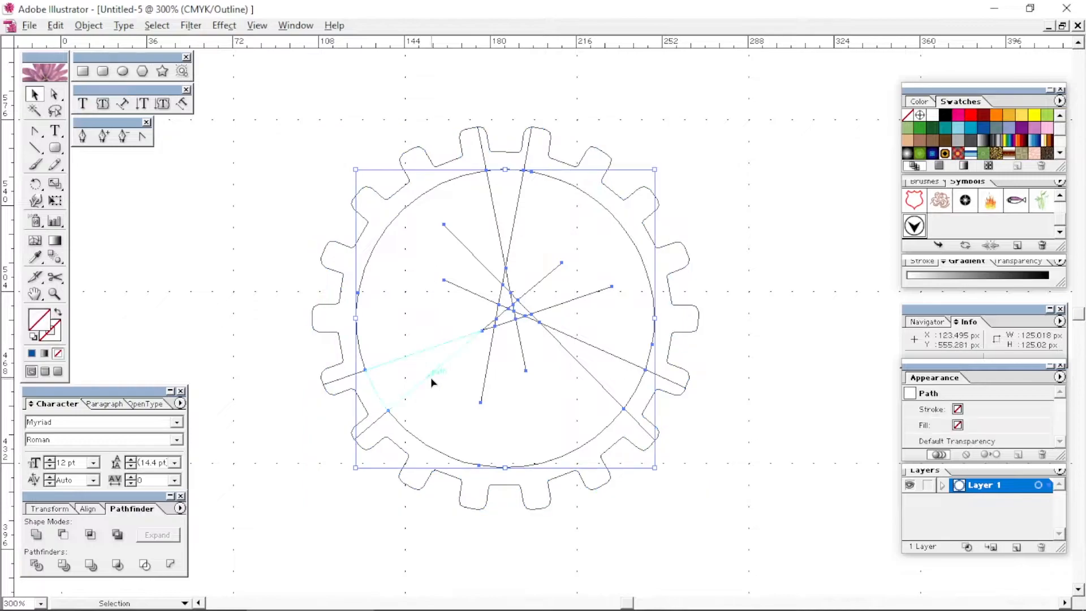
key("Delete")
Step: Delete the three gear sections between the line pairs at the top, lower right and lower left, and return to Preview mode
left_click(504, 153)
key("Delete")
left_click(642, 384)
key("Delete")
left_click(379, 404)
key("Delete")
key("ctrl+y")
left_click_drag(311, 116, 718, 469)
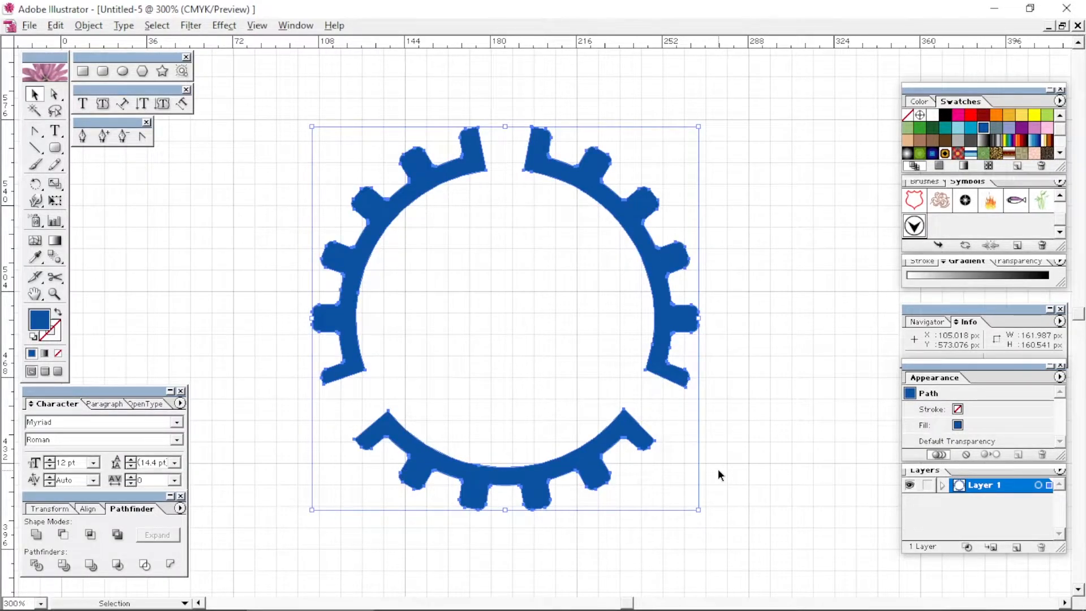
left_click(555, 308)
Step: Draw a tall blue ellipse about 36 px wide and 72 px high in the empty area to the gear's right
key("space")
left_click_drag(707, 305, 519, 293)
left_click_drag(634, 300, 633, 269)
left_click_drag(772, 269, 441, 285)
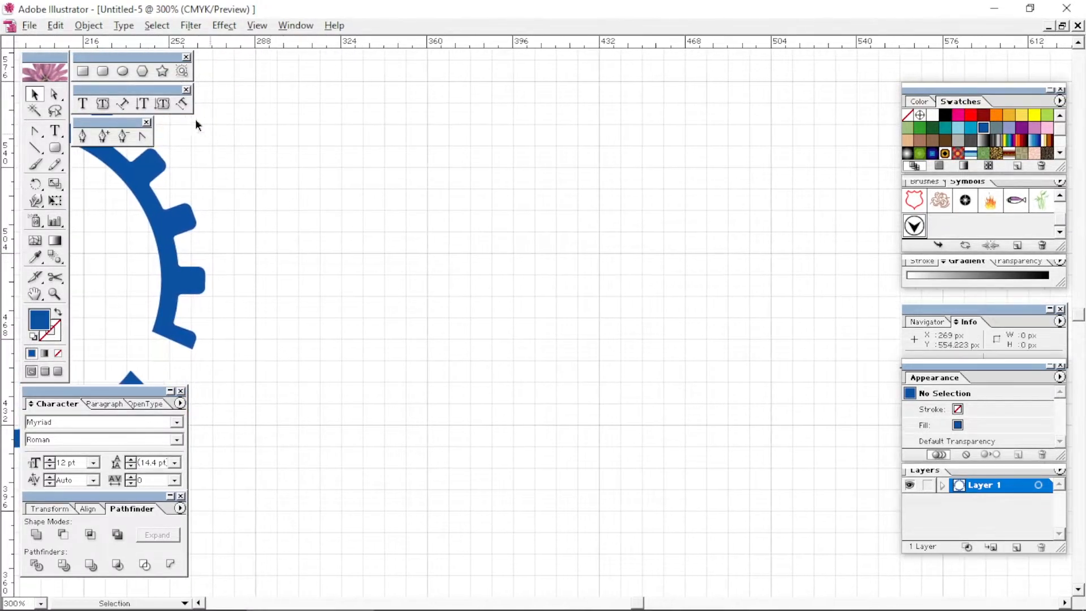
left_click(123, 71)
key("space")
left_click_drag(552, 259, 525, 210)
left_click(55, 294)
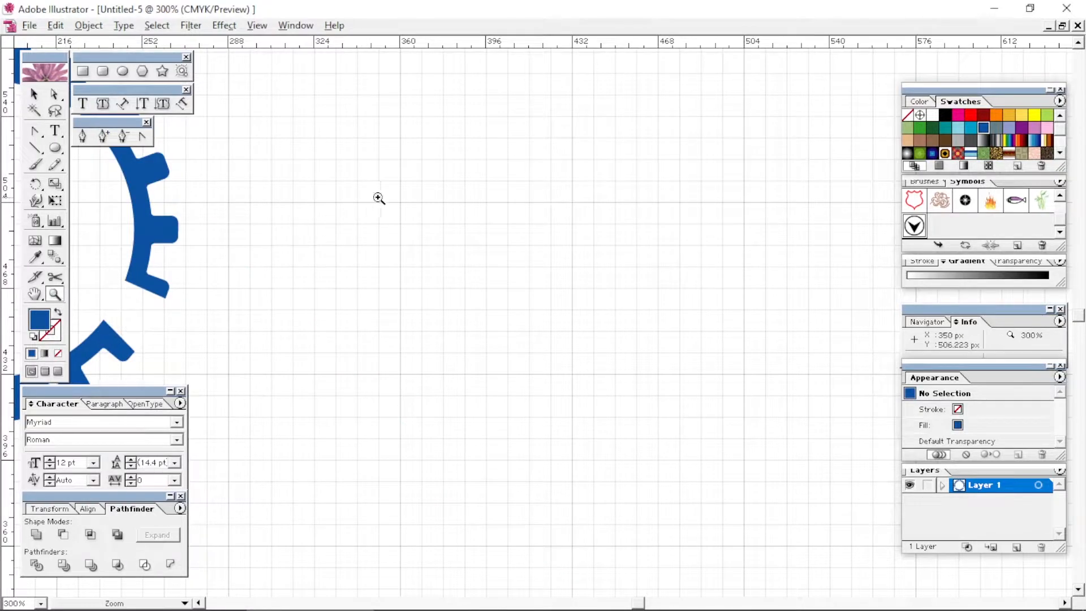
left_click_drag(385, 182, 613, 403)
key("space")
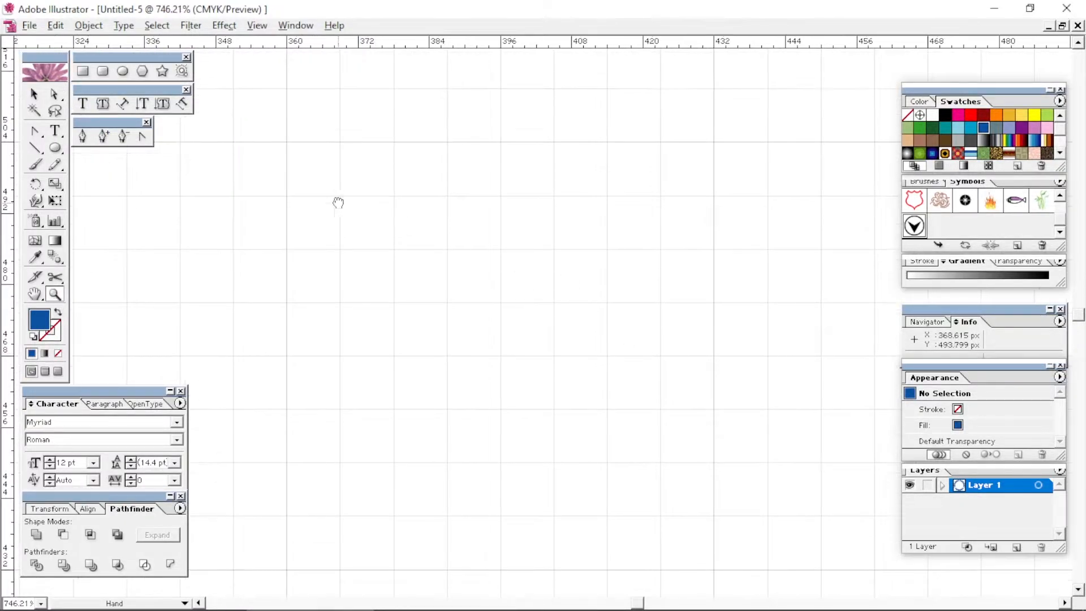
left_click_drag(338, 202, 381, 168)
left_click(123, 70)
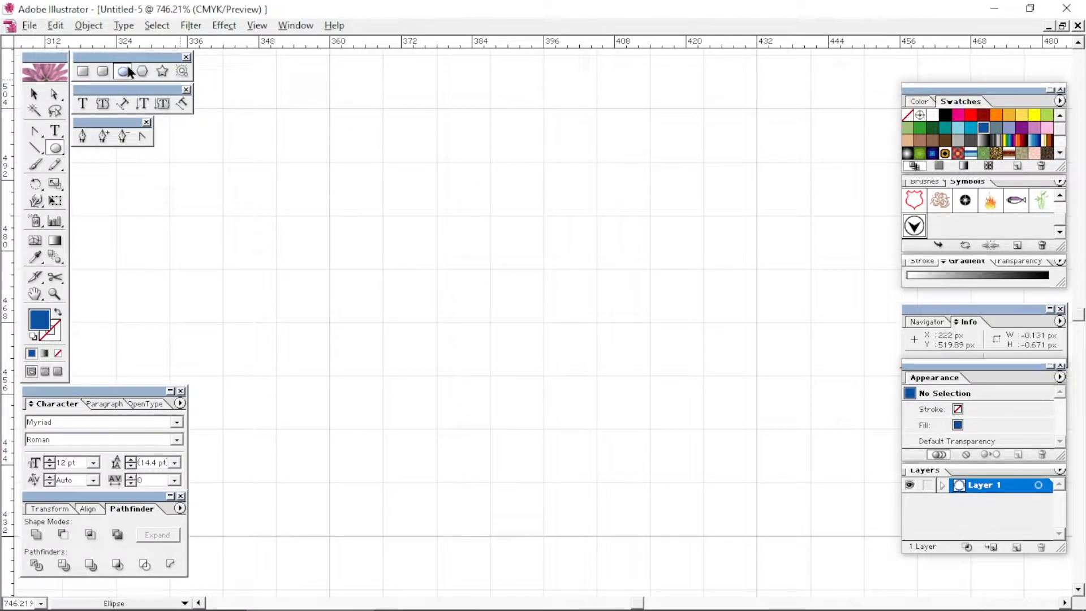
left_click_drag(330, 107, 544, 537)
Step: Convert the ellipse's top and bottom anchor points to sharp corners to form a leaf
key("shift+c")
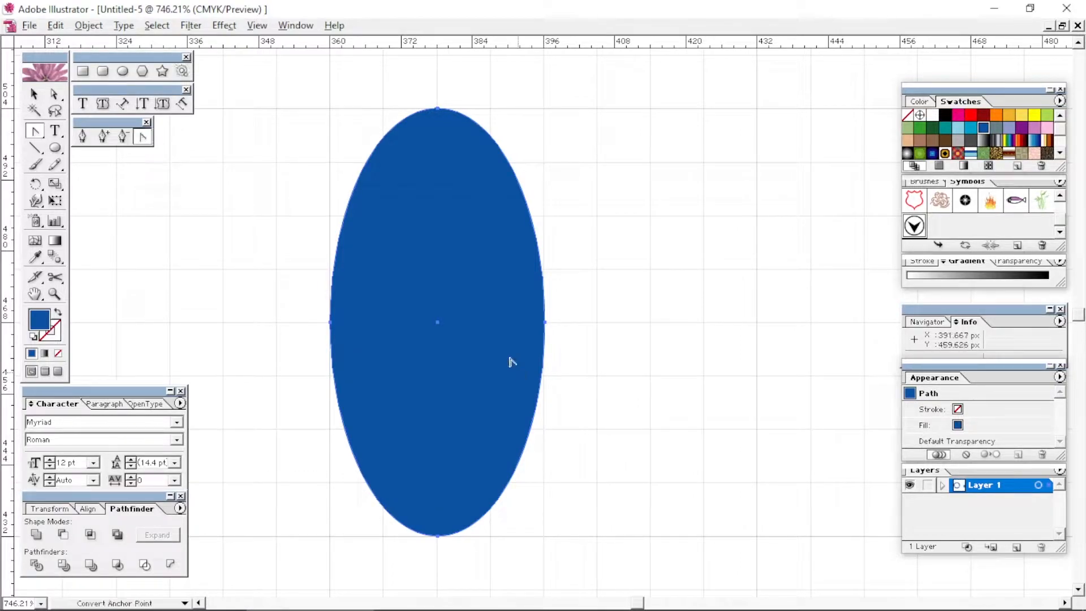
left_click(437, 108)
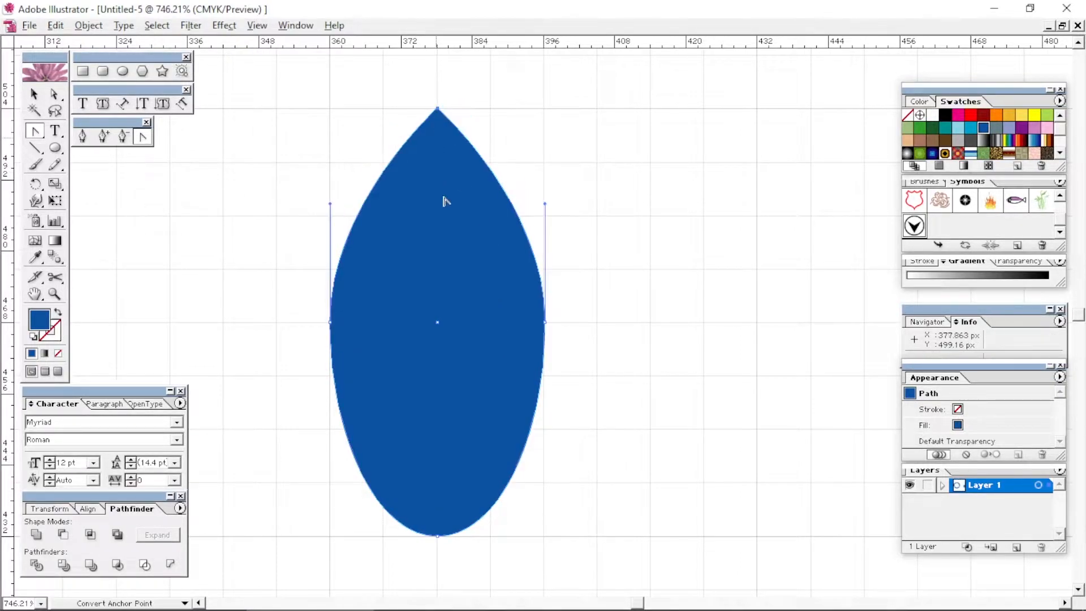
left_click(437, 534)
Step: Rotate the leaf's top tip to the left and its bottom tip to the right about the leaf's centre
key("a")
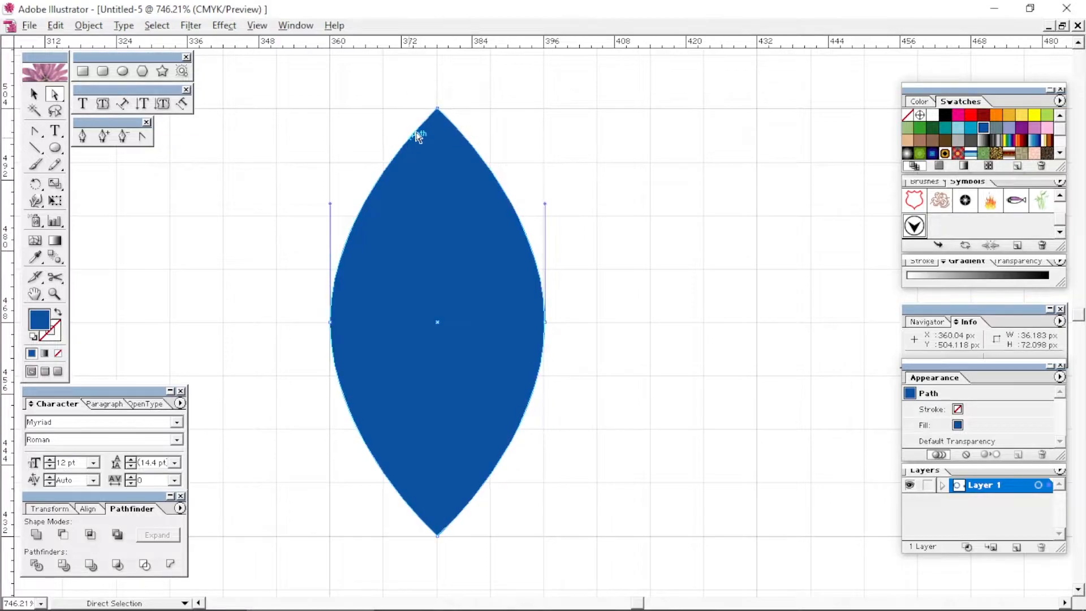
key("r")
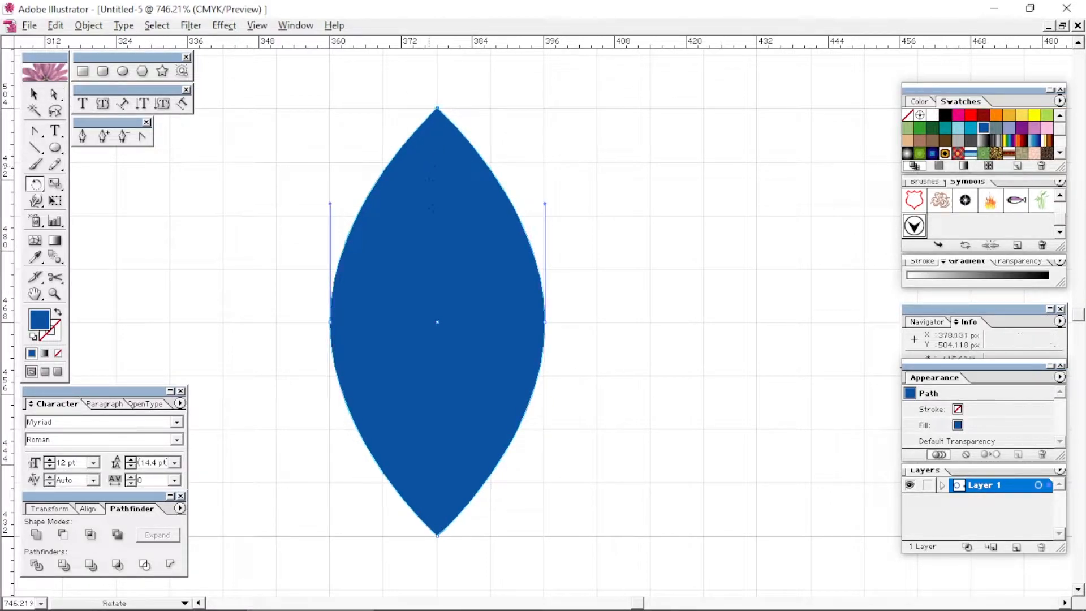
left_click(437, 322)
left_click_drag(437, 108, 383, 105)
key("a")
left_click_drag(422, 556, 517, 545)
key("r")
left_click(437, 325)
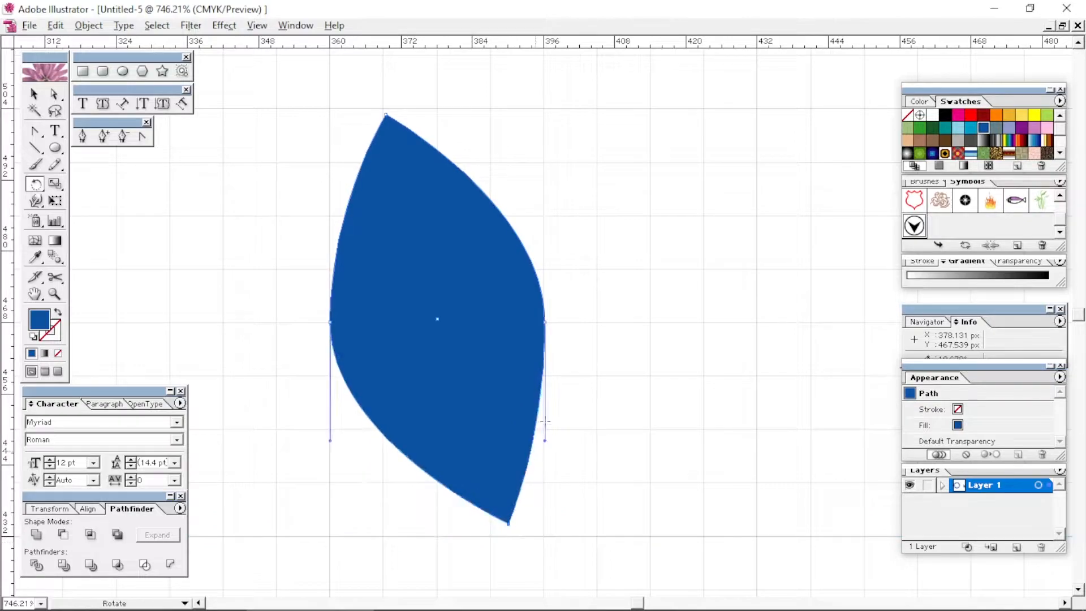
Step: Place a clockwise-rotated copy of the leaf on its right side and scale it down to about 29 by 53 px
key("v")
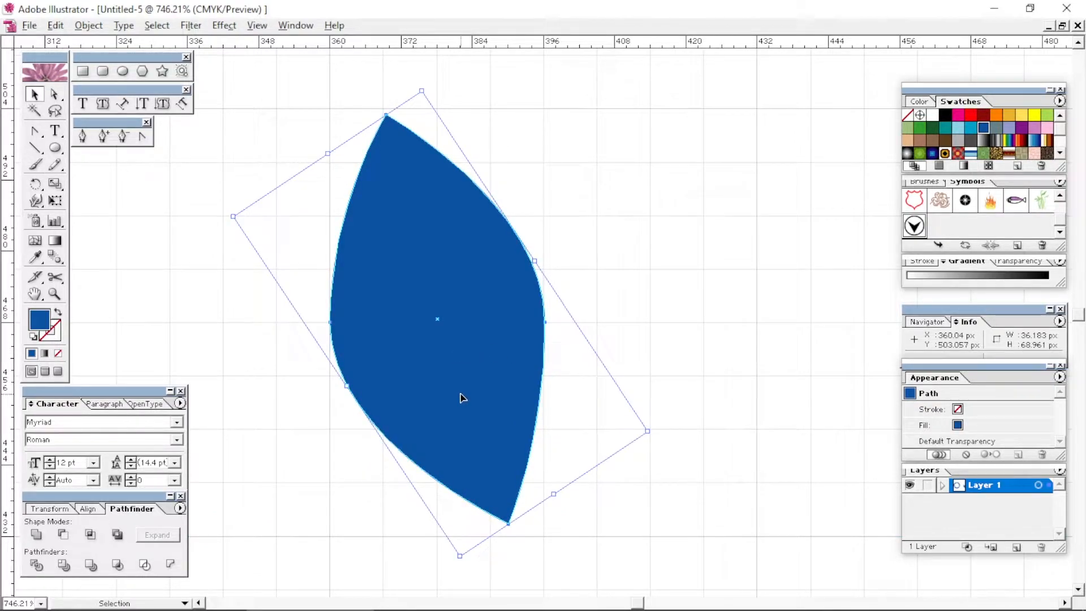
key("r")
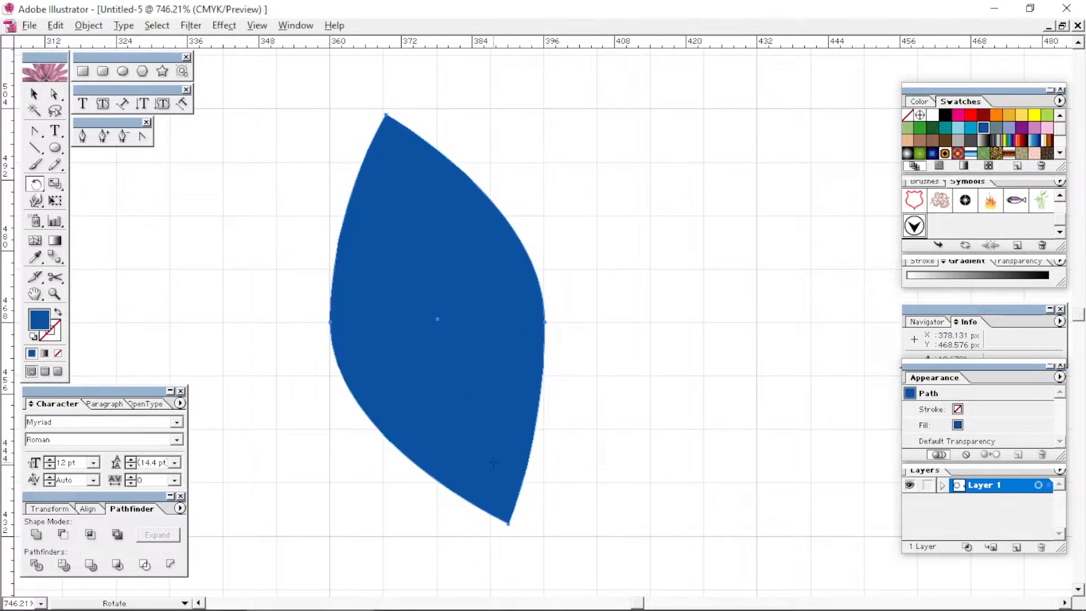
left_click_drag(484, 286, 573, 320)
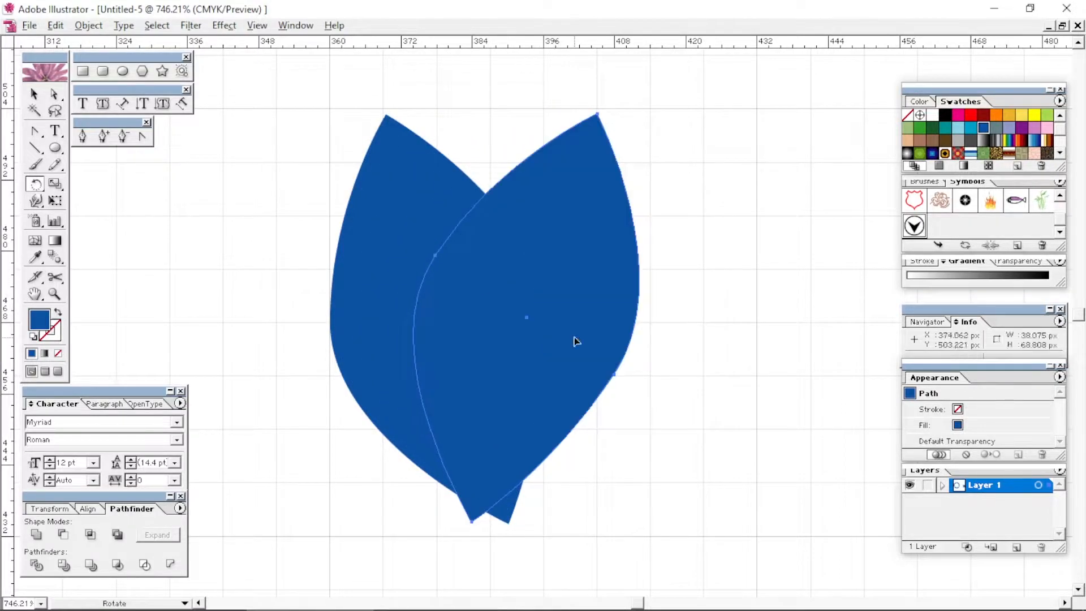
key("v")
left_click_drag(640, 109, 638, 151)
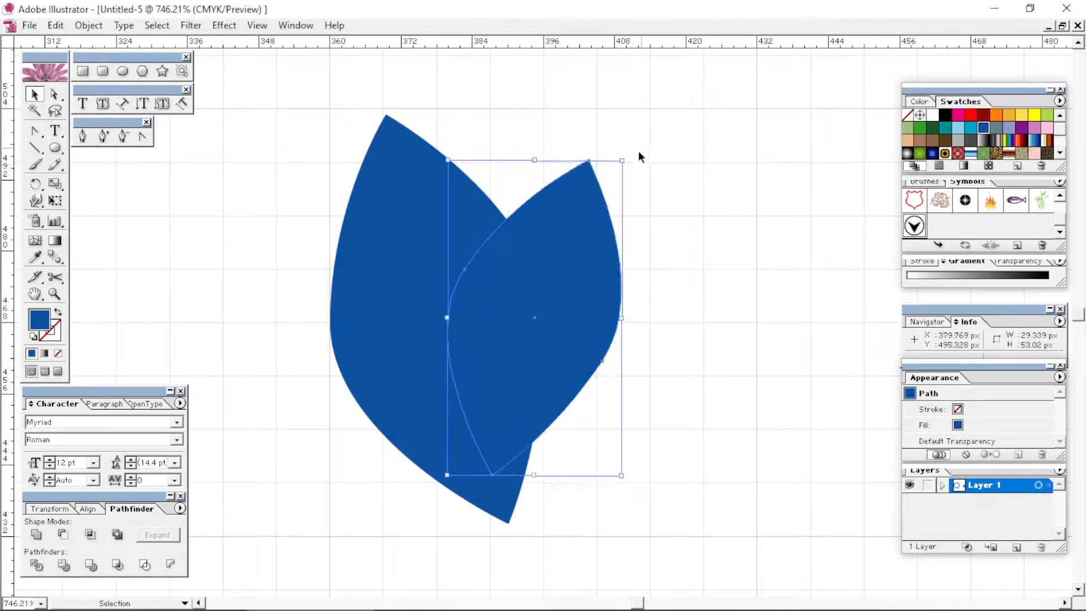
Step: Tilt the smaller leaf further clockwise and reposition it against the larger leaf's right side
left_click_drag(599, 220, 625, 206)
left_click_drag(655, 138, 632, 133)
left_click_drag(615, 207, 616, 207)
left_click_drag(630, 121, 661, 165)
left_click_drag(613, 237, 611, 272)
Step: Pull the larger leaf's bottom tip down and right into a straight vertical edge, and nudge the smaller leaf into place
key("a")
left_click_drag(514, 535, 544, 573)
left_click(615, 425)
left_click(618, 337)
key("v")
left_click_drag(614, 310, 626, 297)
left_click(701, 332)
Step: Copy the smaller leaf above the pair, then rotate it more upright and position it over the gap between them
key("space")
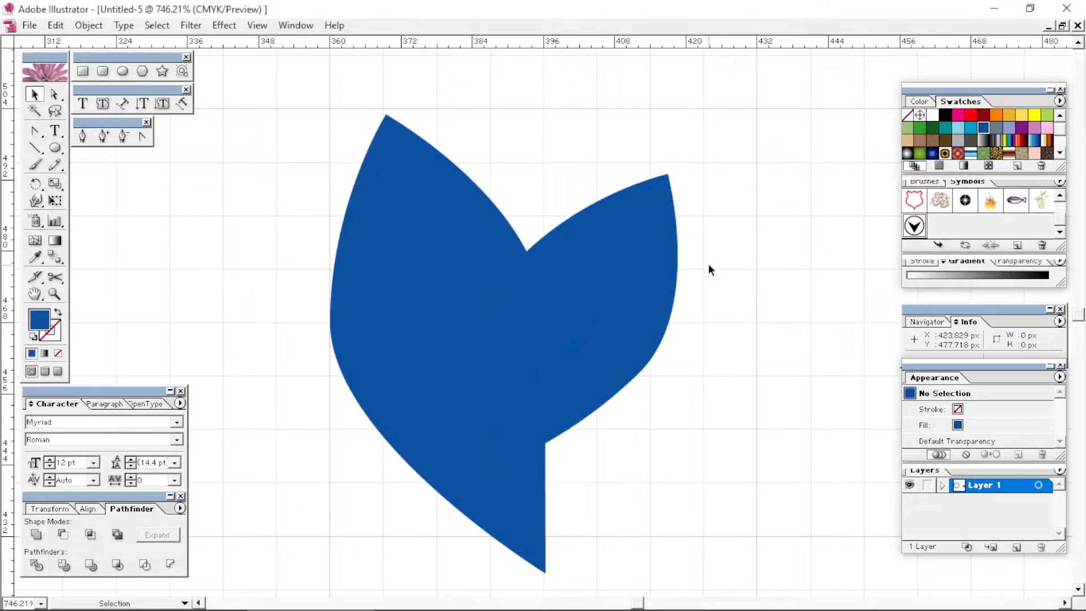
key("ctrl+minus")
key("ctrl+minus")
left_click(589, 311)
left_click_drag(590, 310, 601, 142)
left_click_drag(641, 80, 629, 71)
left_click_drag(597, 144, 586, 144)
left_click_drag(618, 73, 586, 150)
left_click(697, 290)
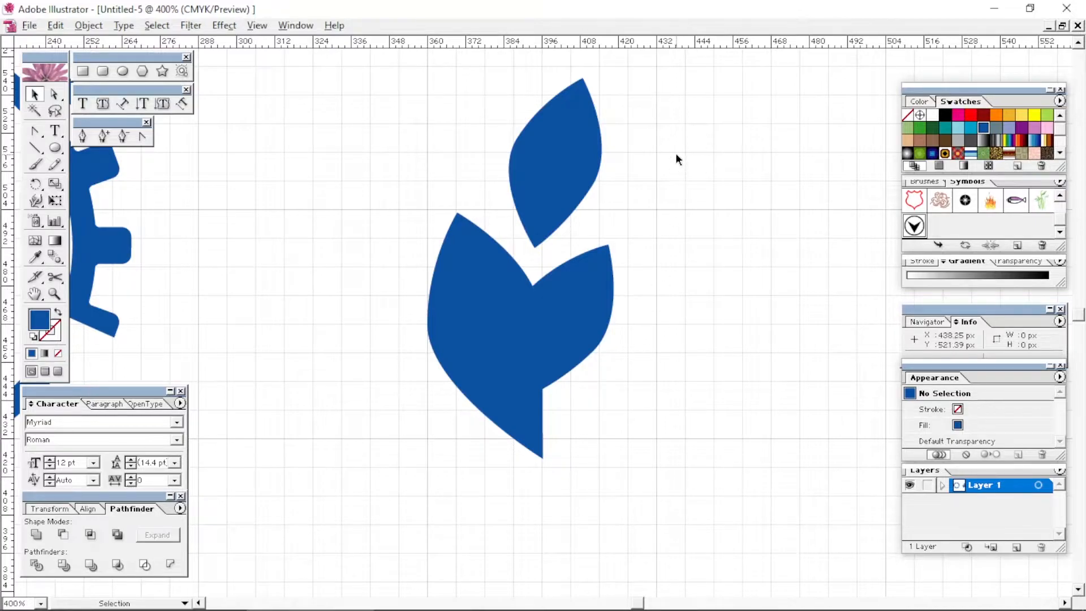
Step: Merge the two overlapping lower leaves into one shape with the Add pathfinder and expand it
left_click_drag(642, 311, 452, 459)
left_click_drag(365, 297, 653, 500)
left_click_drag(666, 321, 646, 322)
left_click(588, 318)
left_click(484, 305)
left_click(683, 253)
left_click_drag(682, 261, 385, 449)
left_click(38, 534)
left_click(158, 534)
left_click(530, 497)
Step: Apply a Transform effect to the merged leaf pair with 111% horizontal and vertical scale, -80 px vertical move and 5 copies
left_click(519, 329)
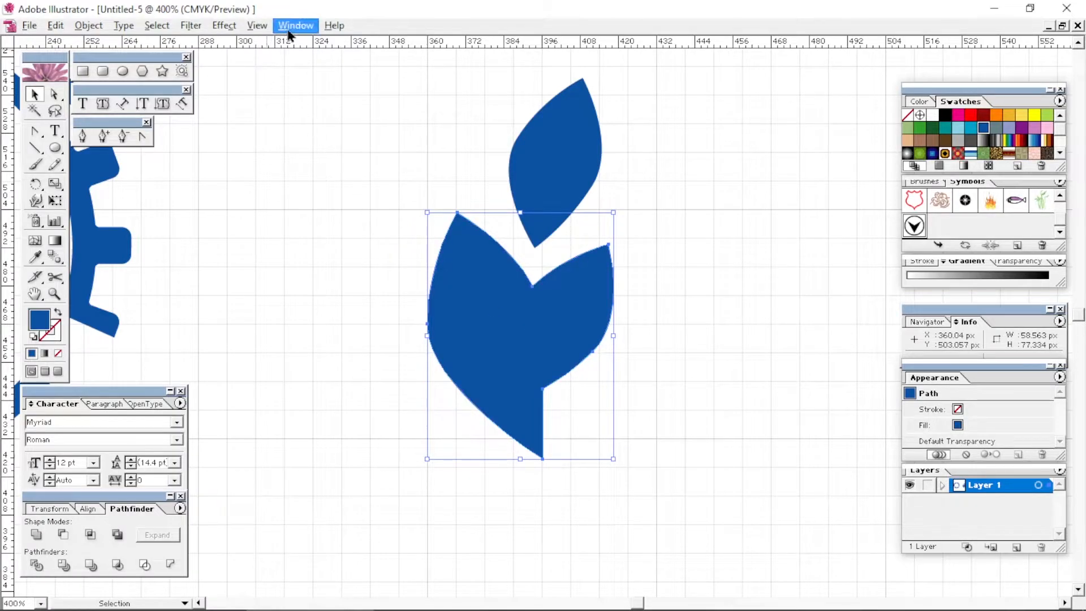
left_click(224, 25)
mouse_move(269, 137)
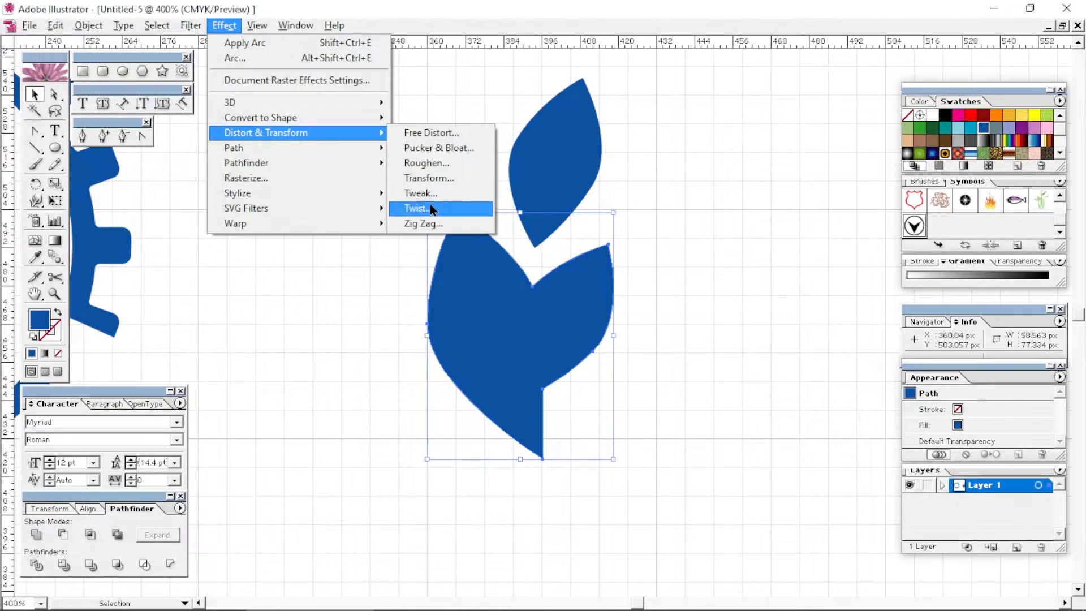
left_click(429, 177)
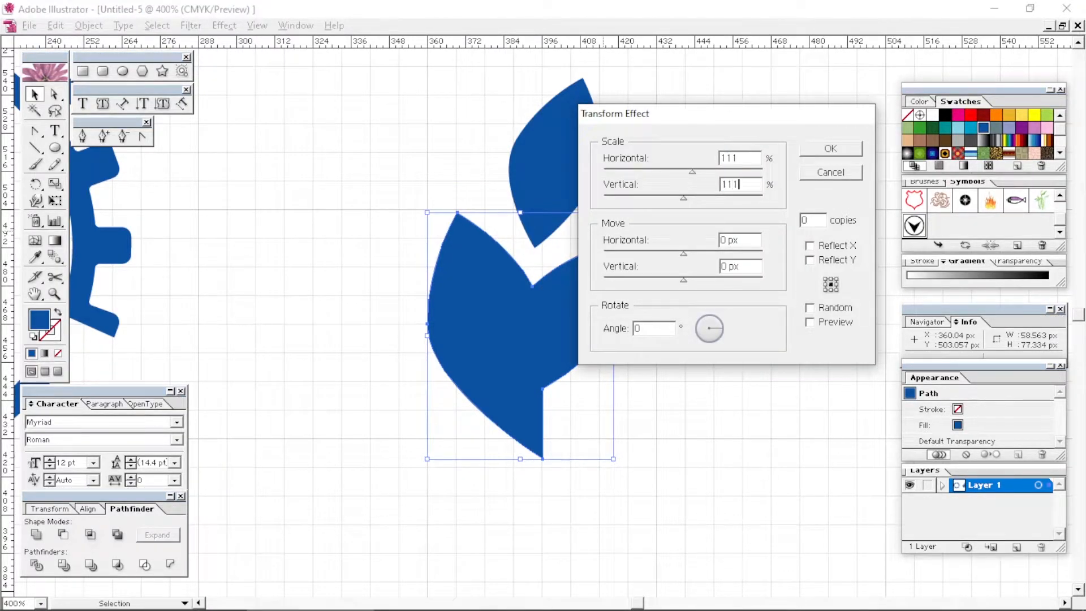
left_click(810, 220)
left_click_drag(683, 280, 581, 281)
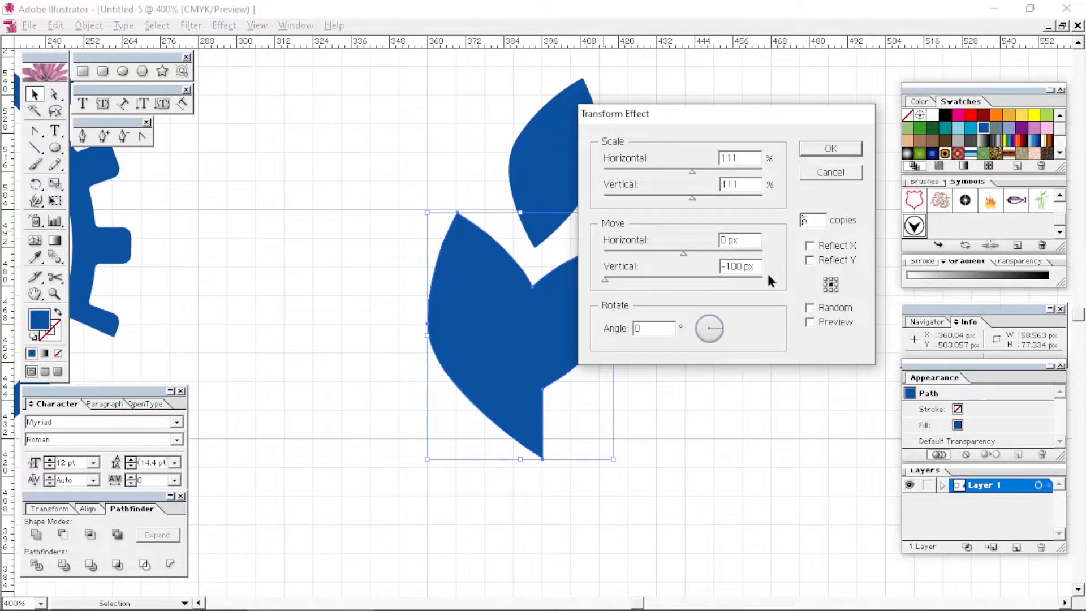
type("5")
left_click(808, 323)
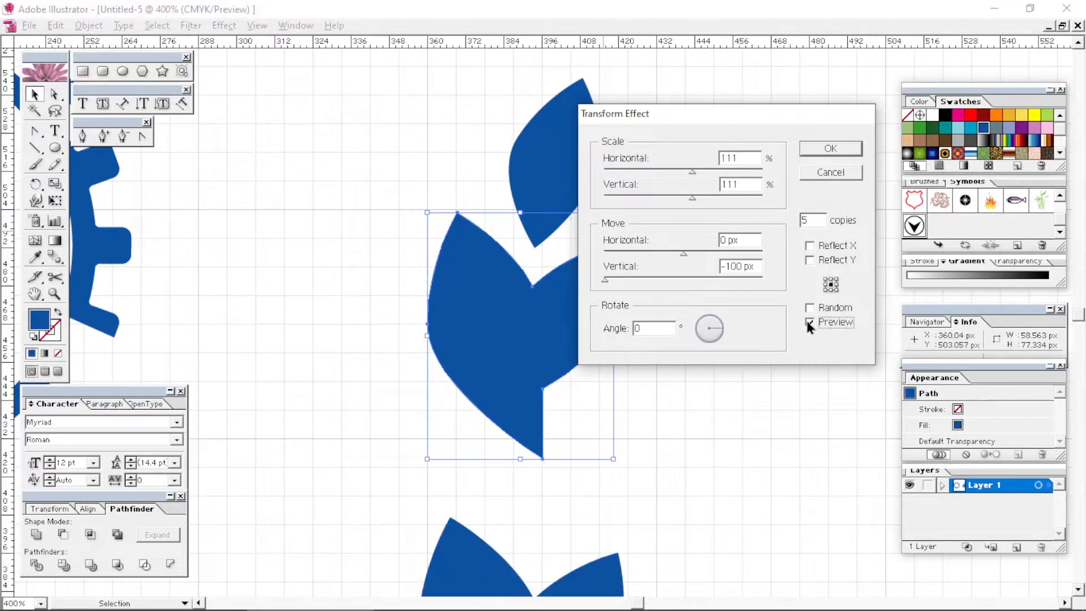
left_click_drag(614, 279, 622, 283)
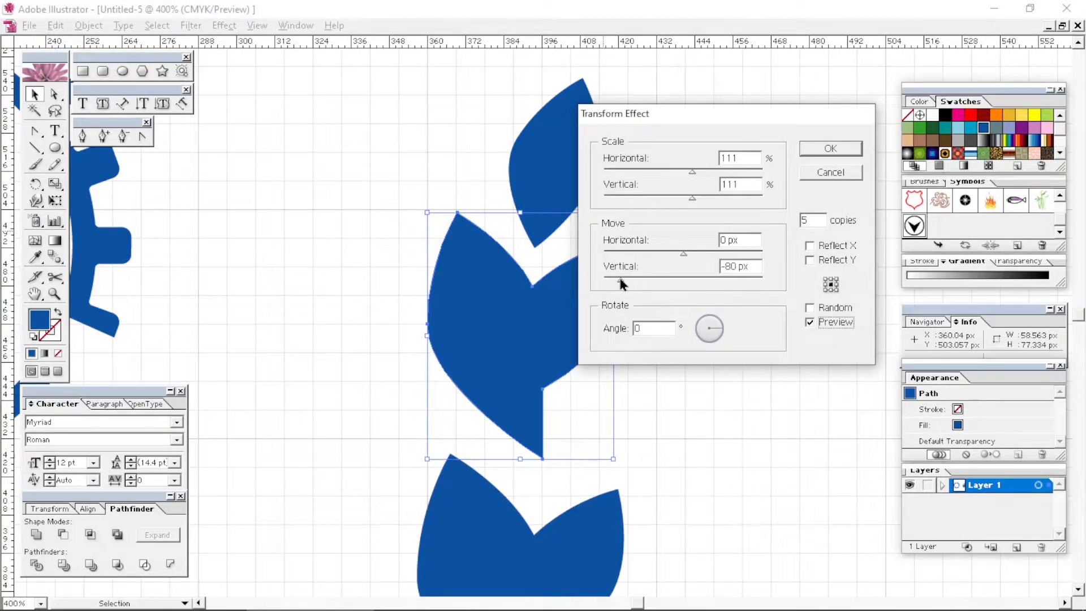
left_click(825, 157)
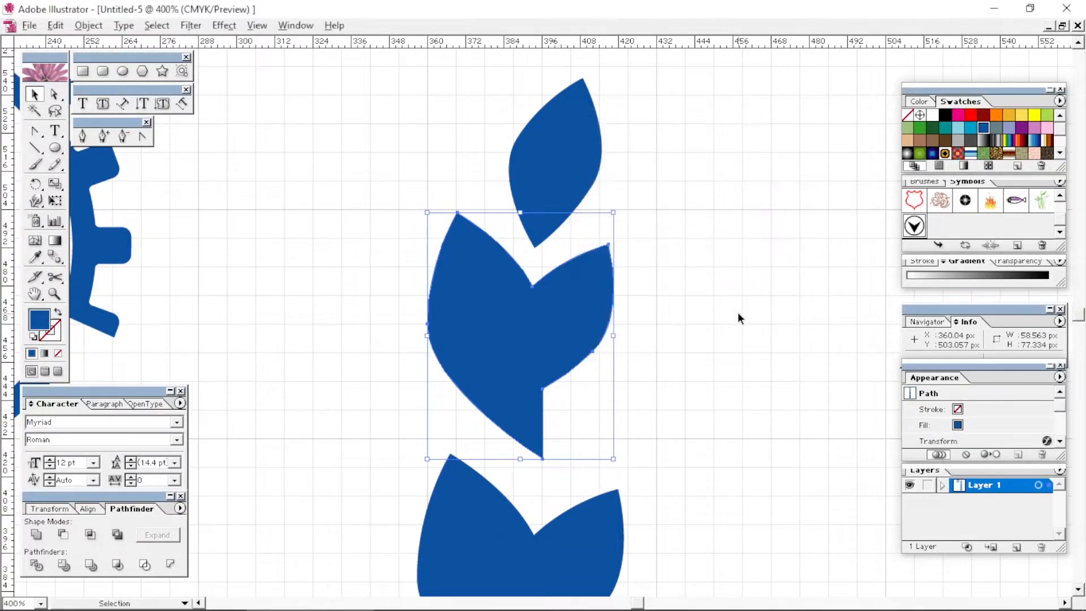
Step: Expand the appearance of the repeated leaf pairs and group them with the single top leaf
key("ctrl+minus")
key("ctrl+minus")
key("ctrl+minus")
key("ctrl+minus")
key("ctrl+minus")
key("ctrl+minus")
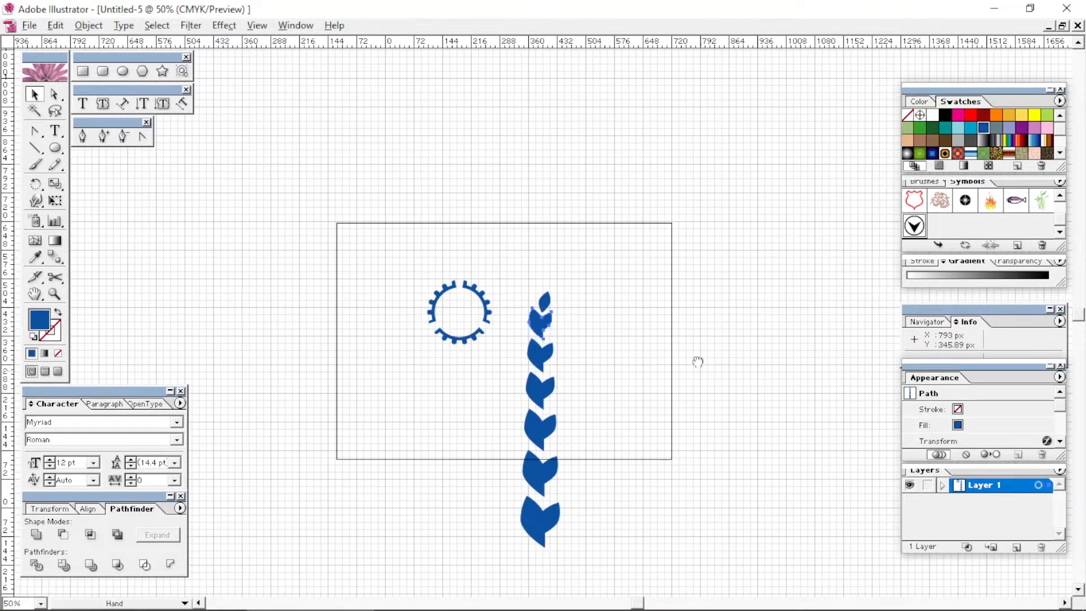
left_click_drag(698, 368, 656, 266)
left_click(89, 25)
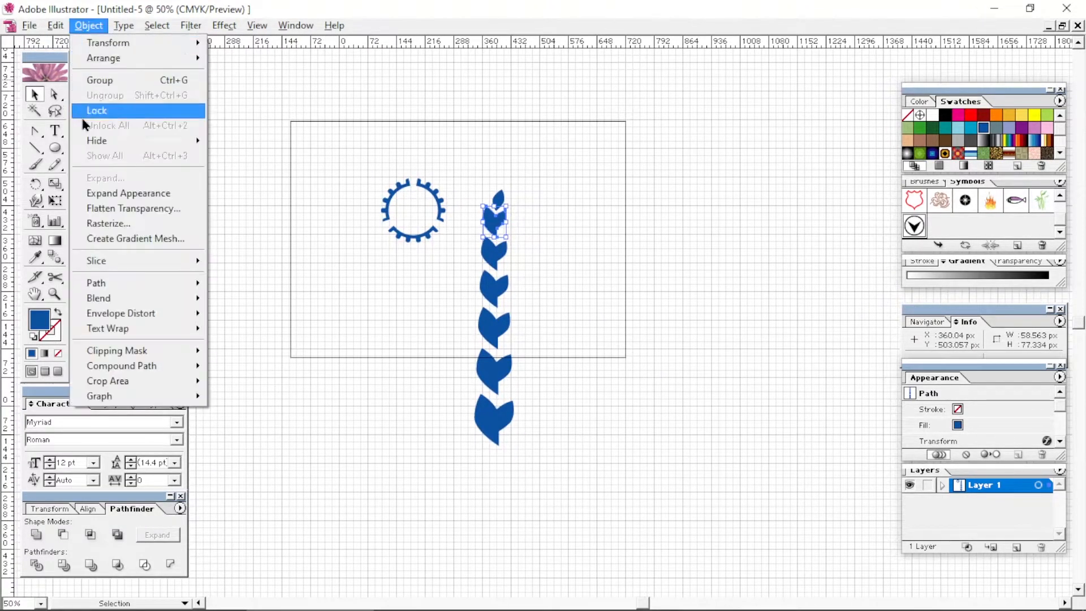
left_click(121, 192)
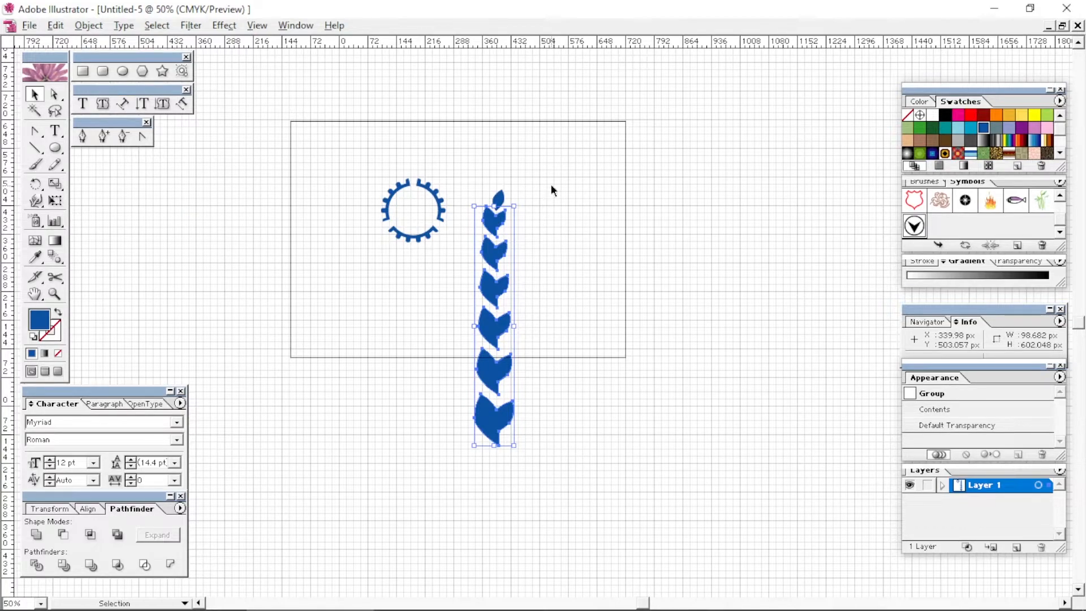
left_click_drag(541, 180, 460, 480)
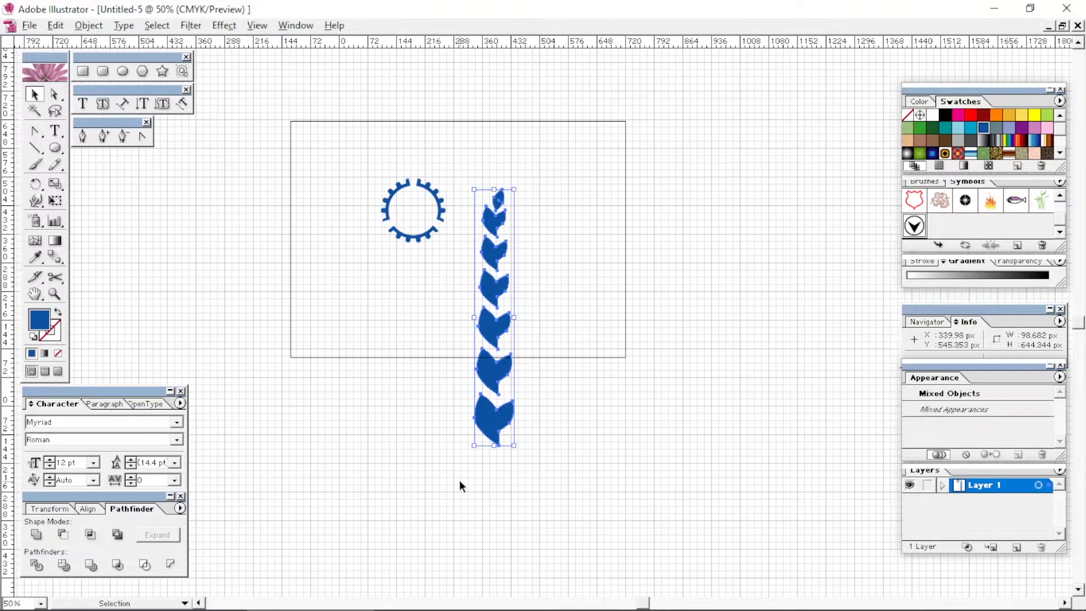
key("ctrl+g")
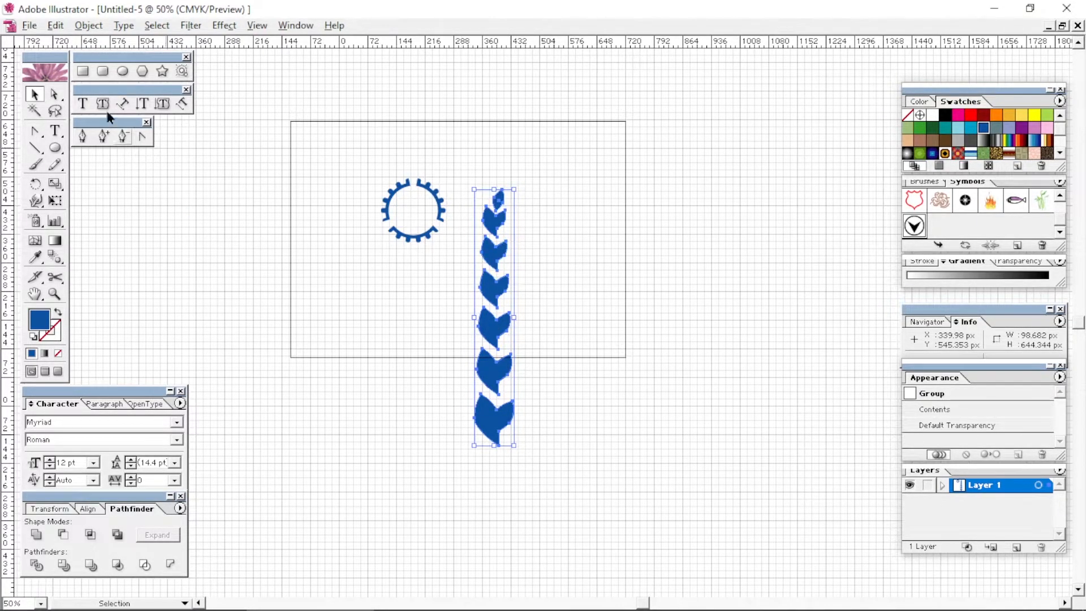
Step: Bend the leaf group with a vertical Arc warp of 75%, move it to the gear's right and expand its appearance
left_click(89, 25)
left_click(219, 28)
mouse_move(261, 226)
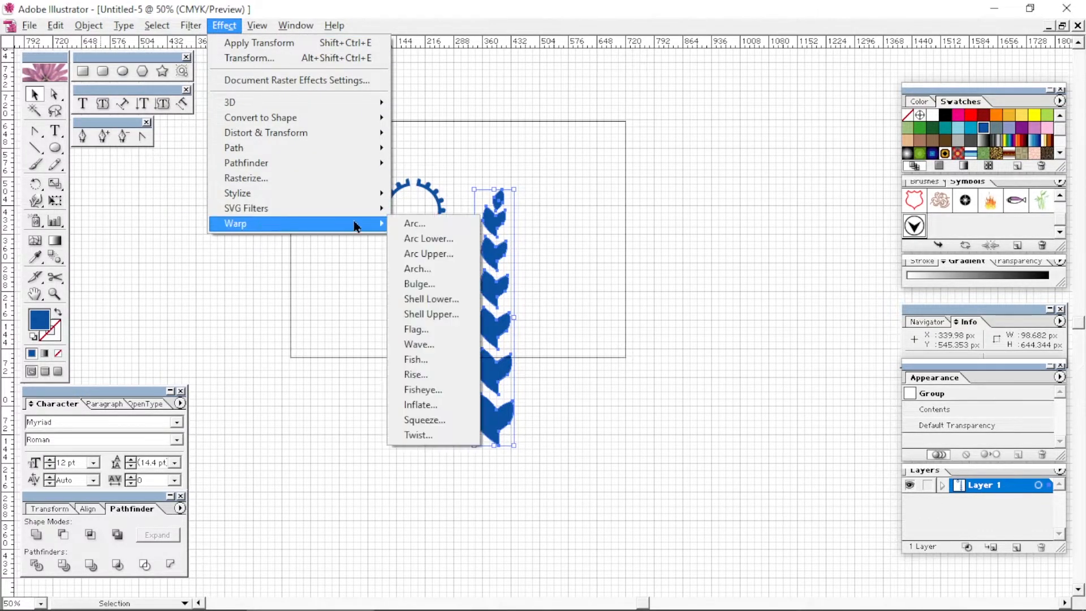
left_click(343, 223)
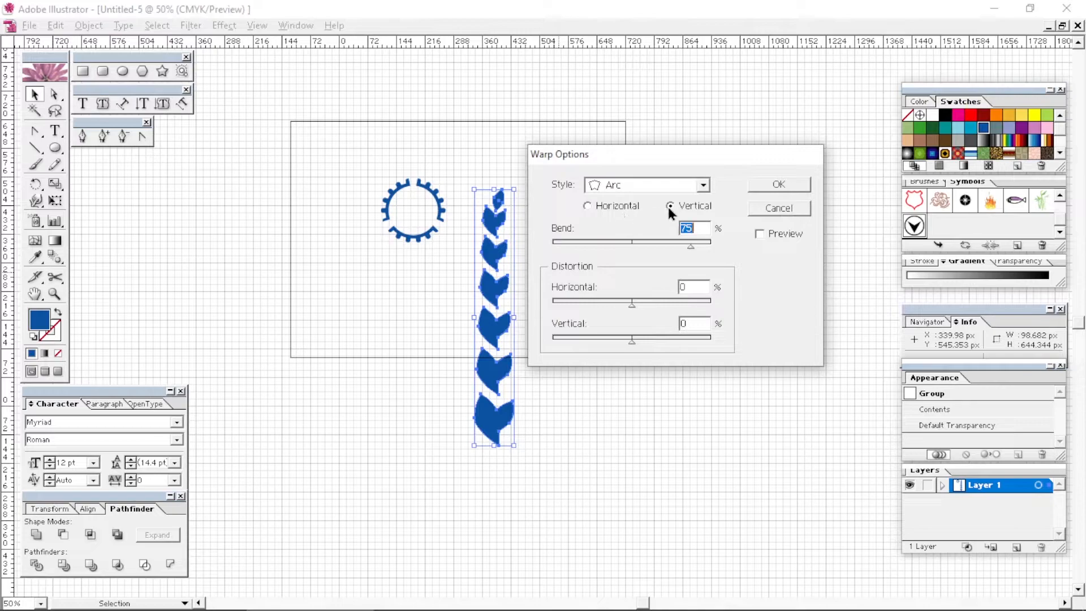
left_click(781, 184)
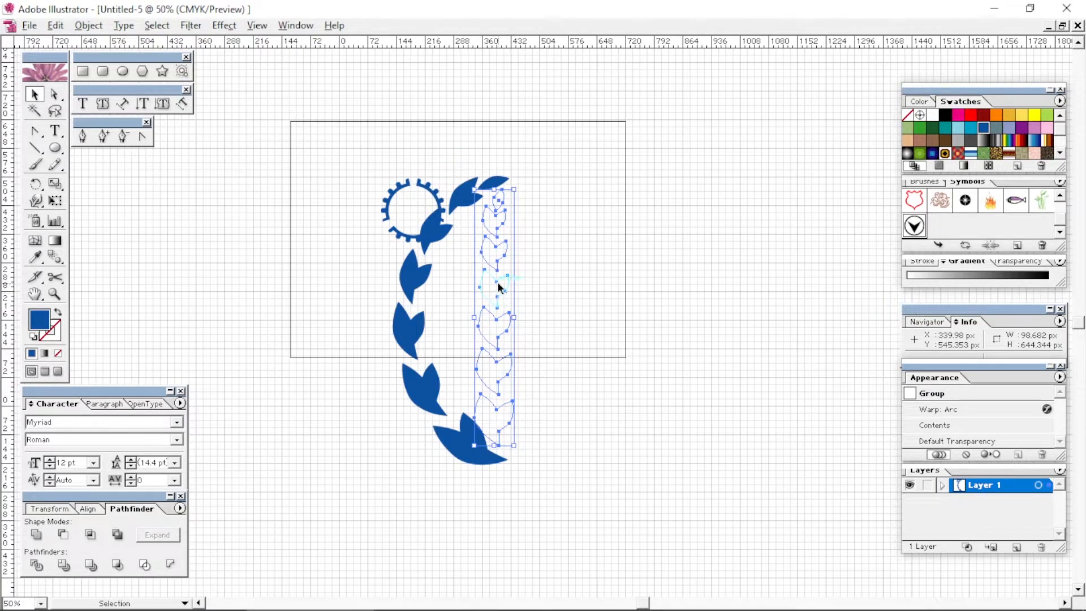
left_click_drag(499, 287, 579, 255)
left_click(89, 25)
left_click(111, 194)
Step: Scale the curved leaf branch to about 76 by 188 px and place it along the gear's left side
left_click_drag(588, 432, 382, 255)
key("z")
left_click_drag(335, 142, 509, 277)
key("v")
left_click_drag(415, 488, 407, 456)
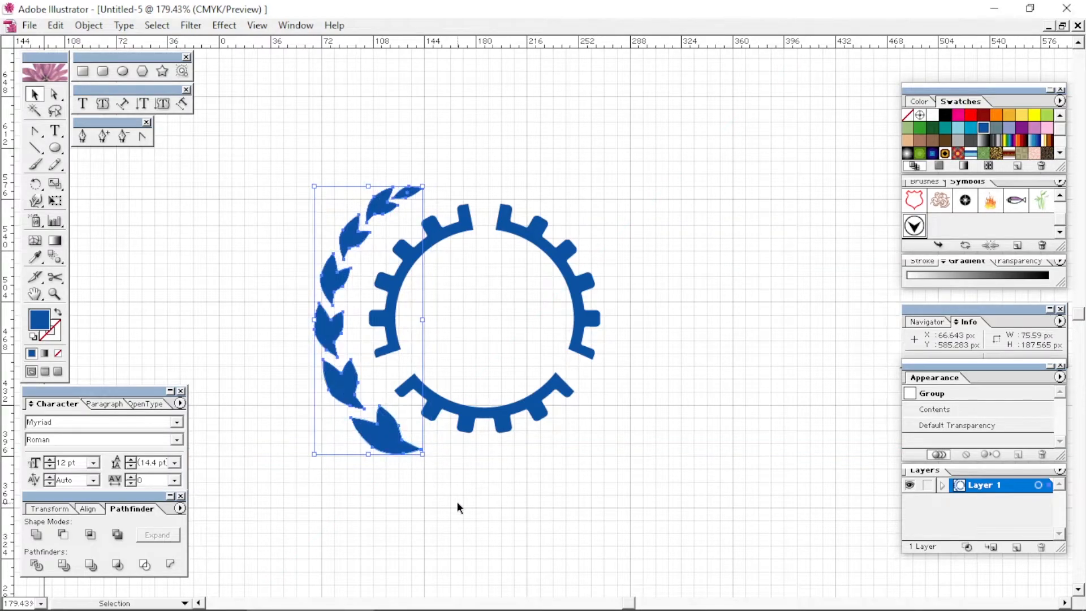
Step: Reflect a copy of the leaf branch across a vertical axis to the gear's right side
left_click_drag(35, 184, 72, 192)
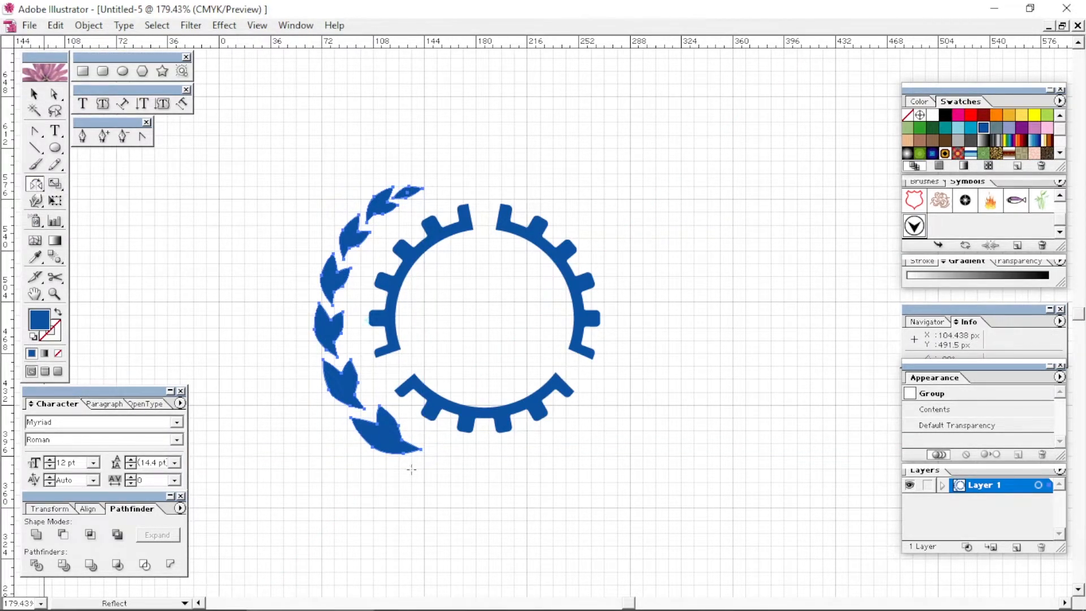
left_click(463, 454)
left_click_drag(404, 452, 530, 444)
Step: Scale the gear down slightly and centre it between the two leaf branches
key("v")
left_click(470, 230)
left_click_drag(599, 203, 585, 218)
left_click_drag(518, 231, 508, 234)
left_click(665, 323)
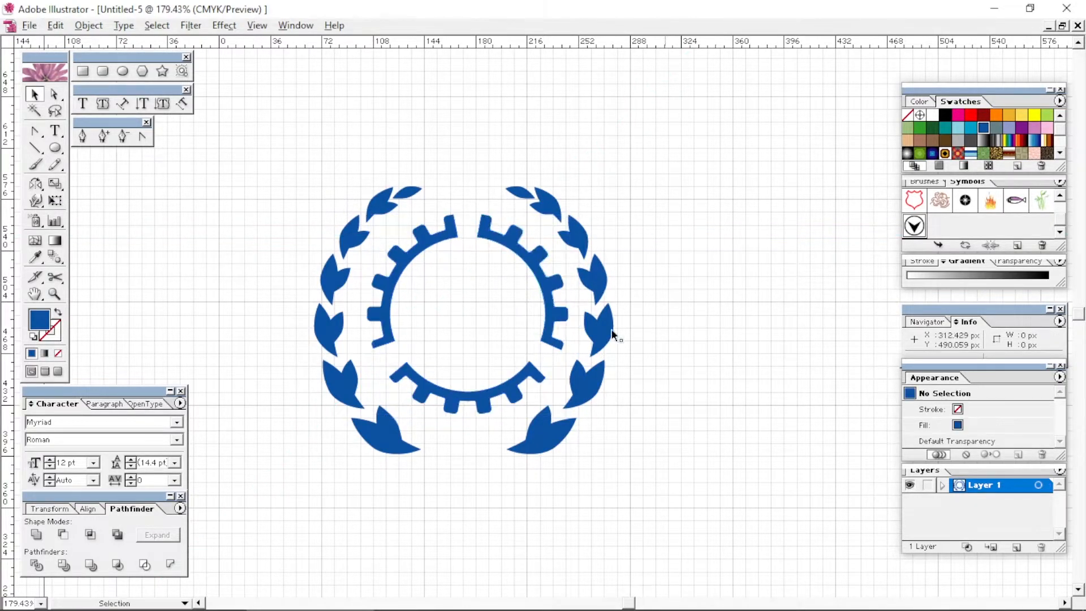
Step: Nudge the gear slightly to the left to balance it between the two leaf branches
left_click(554, 316)
key("Left")
key("Left")
left_click(691, 357)
Step: Place a dark S-curved strand from the Hair and Fur symbol library in the empty area below the leaf branches
key("z")
left_click_drag(360, 412, 573, 531)
left_click_drag(584, 378, 611, 368)
key("v")
key("ctrl+minus")
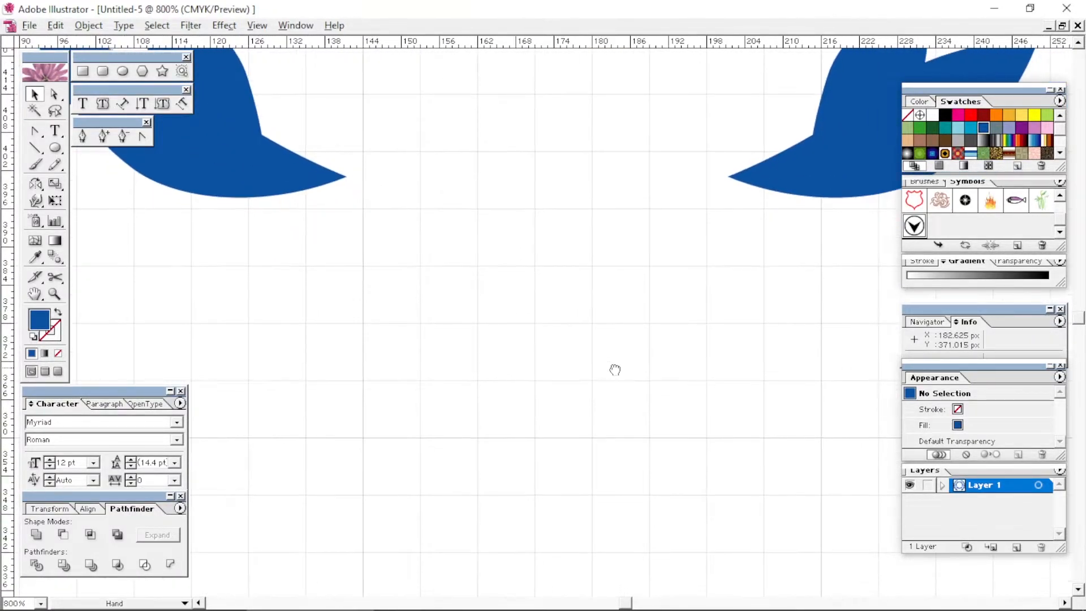
left_click(1059, 182)
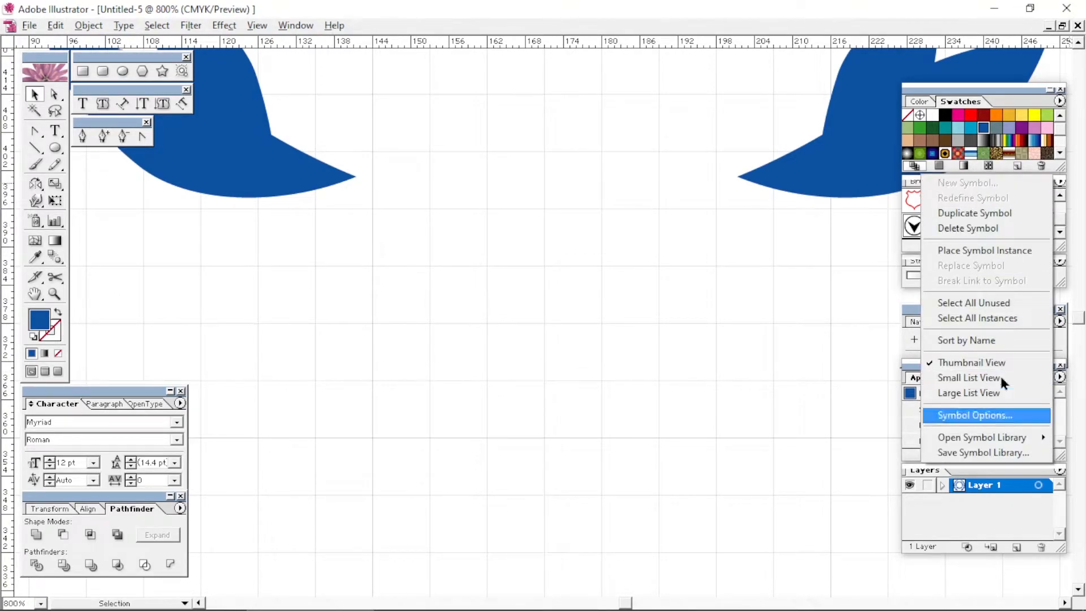
left_click(1059, 182)
left_click(1061, 186)
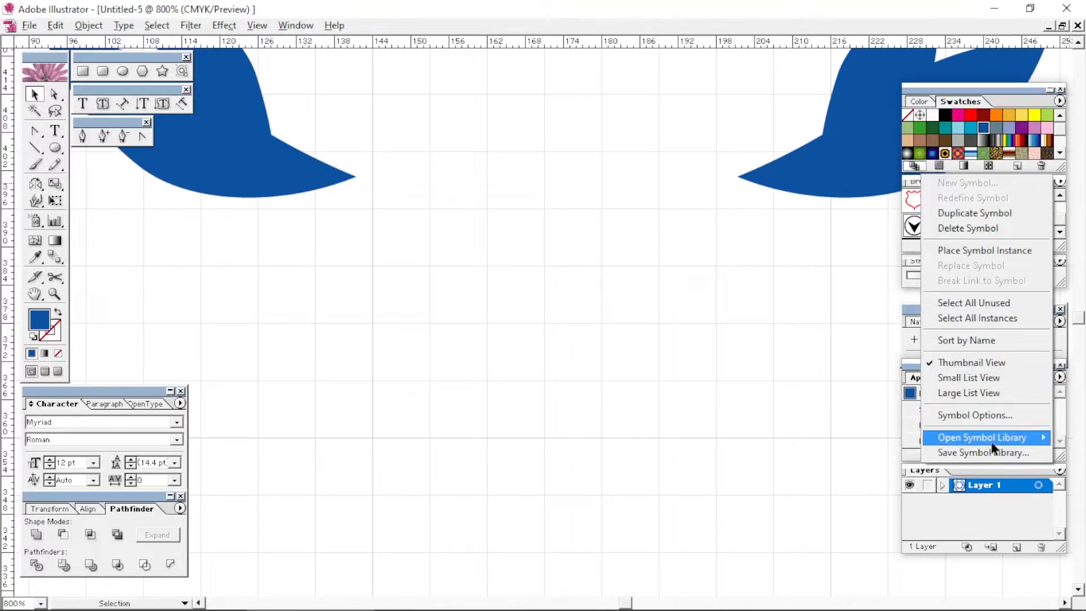
mouse_move(984, 444)
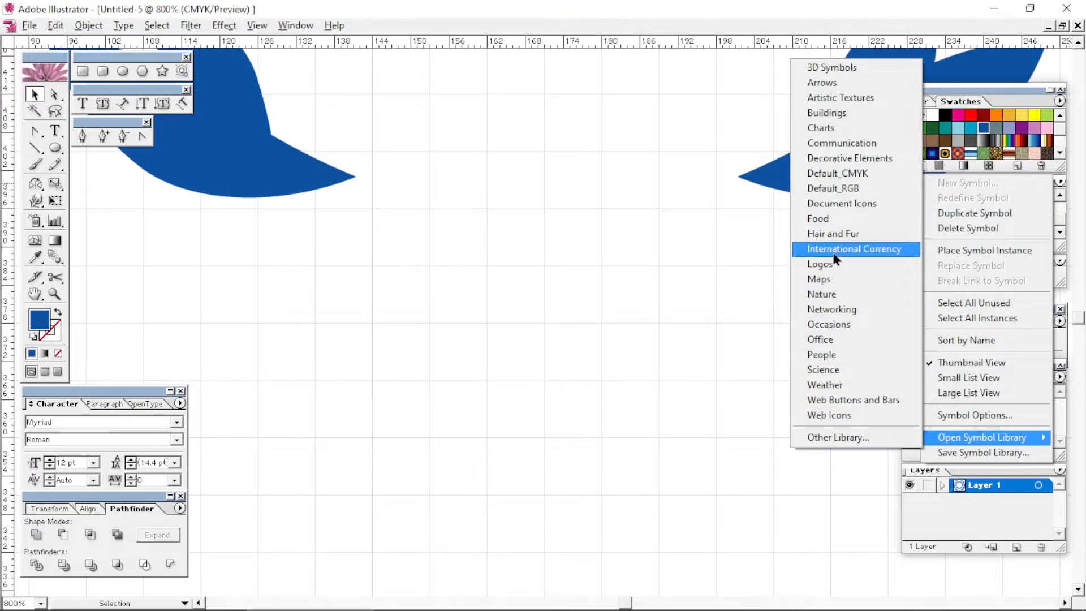
left_click(833, 234)
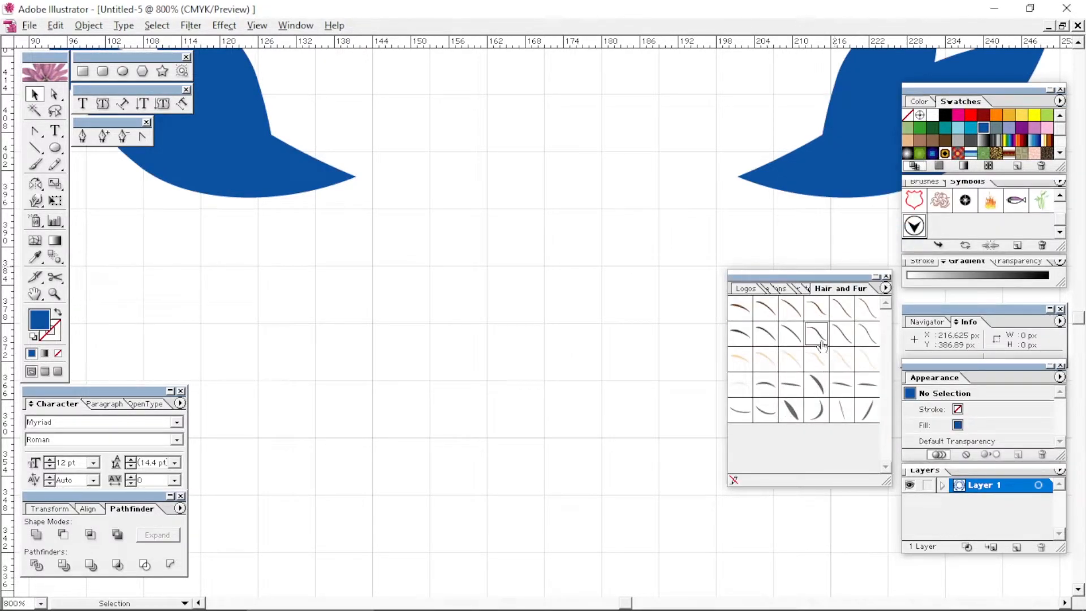
left_click_drag(814, 335, 634, 351)
left_click(886, 279)
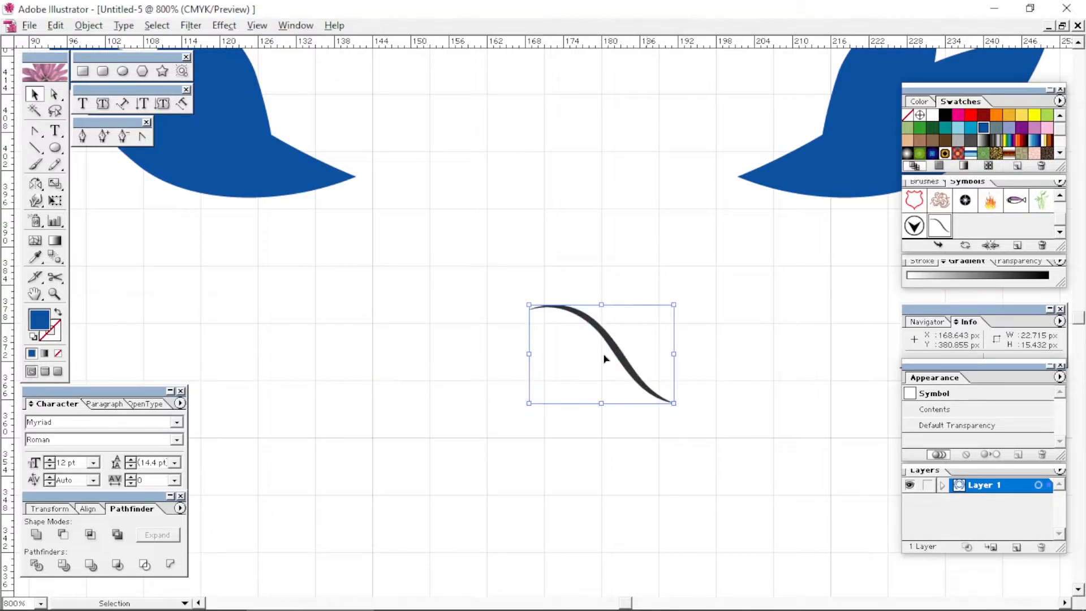
Step: Place the strand symbol afresh below the left branch, rotate it to a flatter wave and enlarge it to about 47 by 21 px
key("ctrl+x")
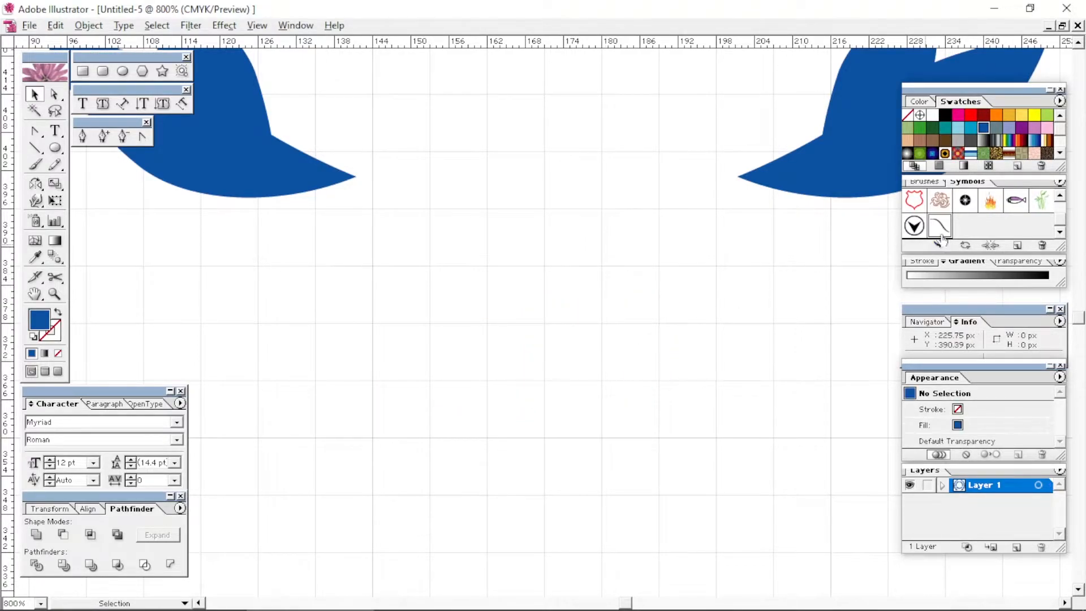
key("ctrl+v")
left_click_drag(651, 365, 371, 379)
left_click_drag(510, 311, 567, 416)
left_click_drag(462, 360, 349, 307)
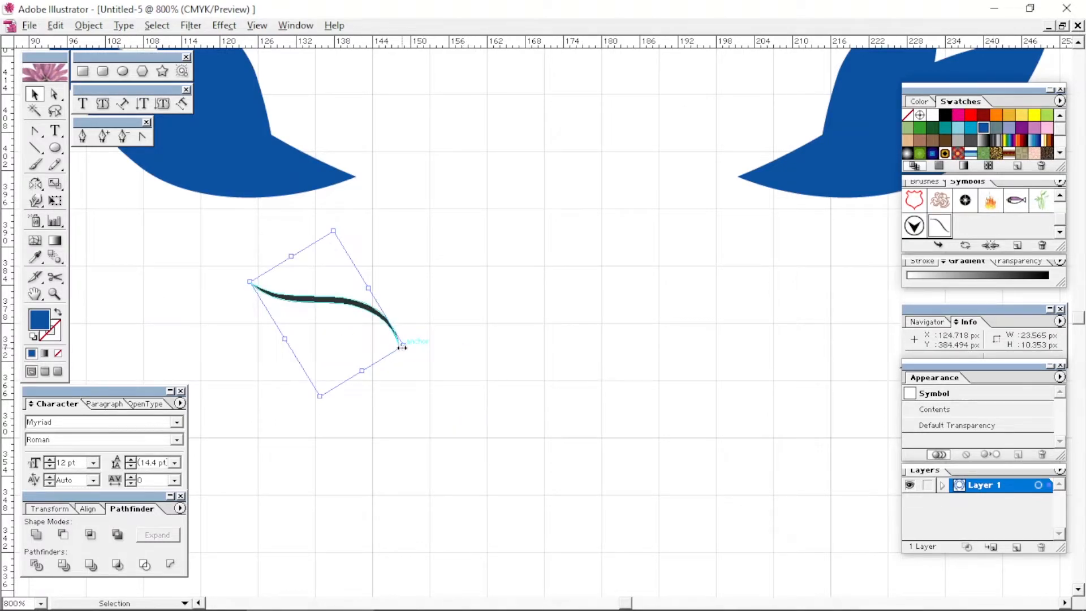
left_click_drag(401, 347, 478, 378)
left_click_drag(412, 310, 469, 334)
Step: Expand the strand symbol's object and fill into editable paths and show the artwork in outline view
left_click(89, 25)
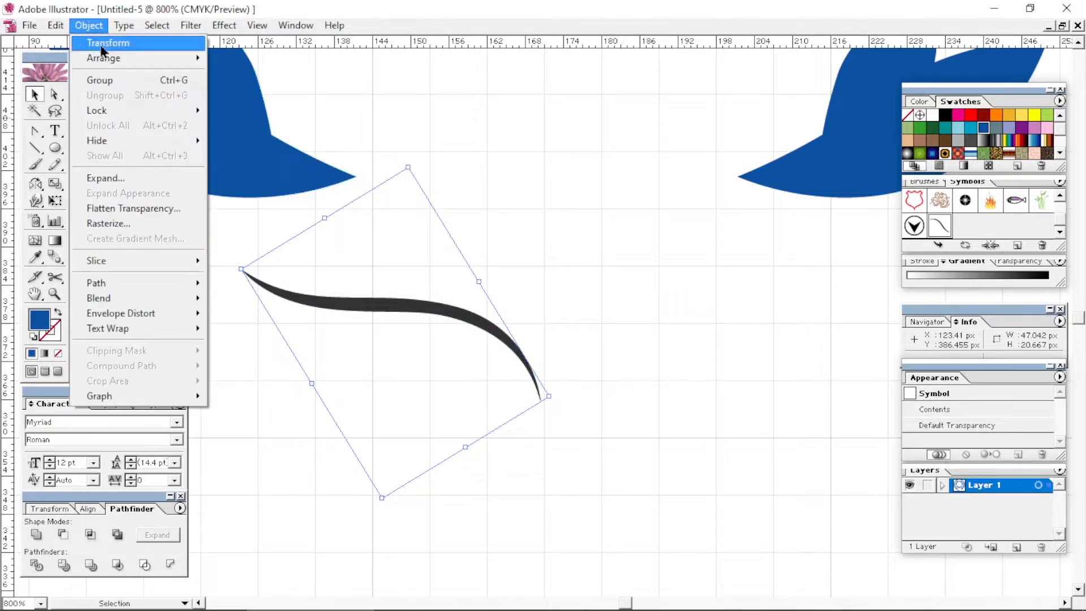
left_click(117, 177)
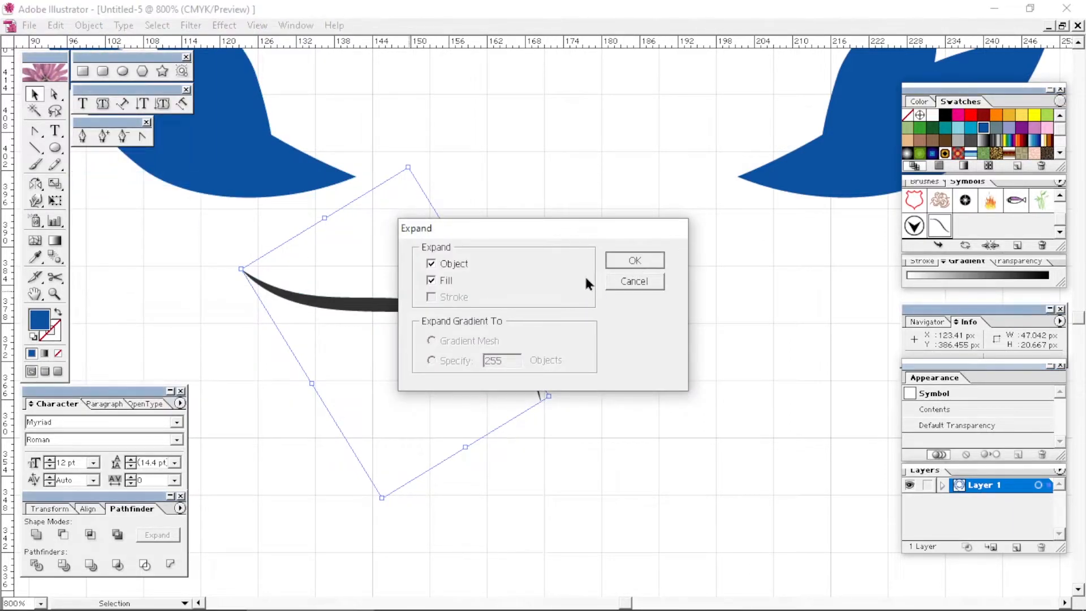
key("Return")
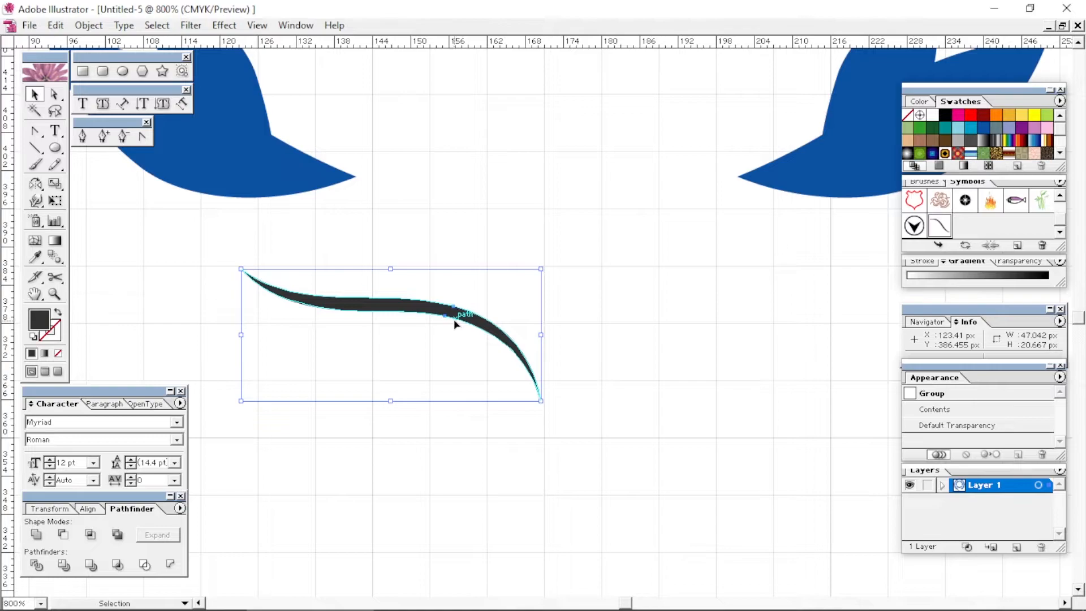
key("ctrl+y")
Step: Thicken the strand into a ribbon by repositioning its upper and lower middle anchor points and adjusting their curve handles
key("a")
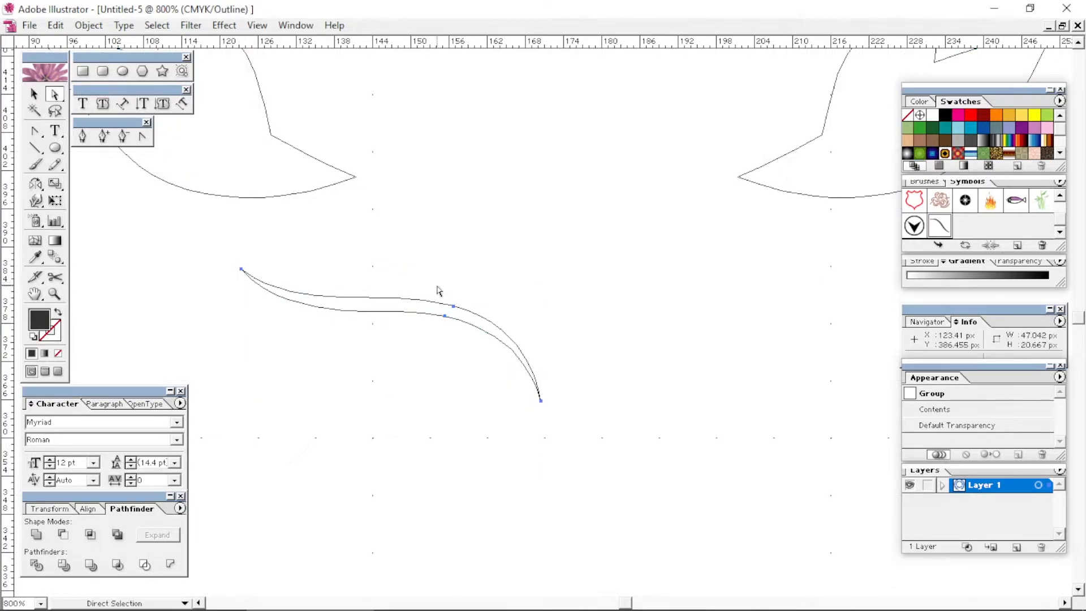
left_click_drag(454, 306, 467, 282)
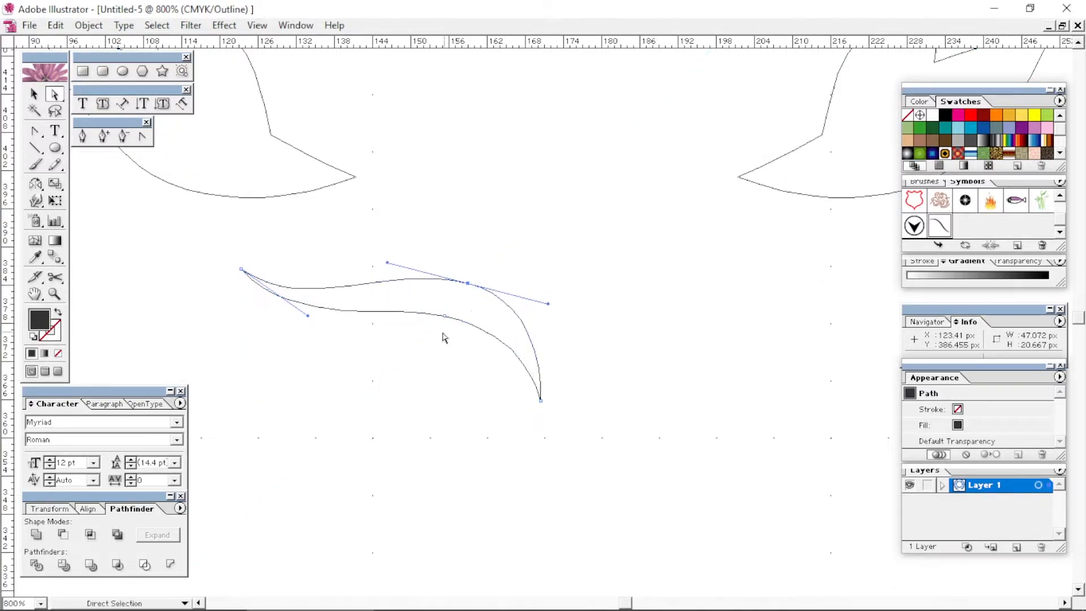
left_click(445, 315)
left_click_drag(295, 329, 330, 363)
left_click_drag(443, 319, 459, 303)
left_click_drag(542, 320, 519, 299)
left_click_drag(485, 232, 465, 302)
mouse_move(388, 263)
left_mouse_down()
mouse_move(411, 249)
mouse_move(400, 262)
left_mouse_up()
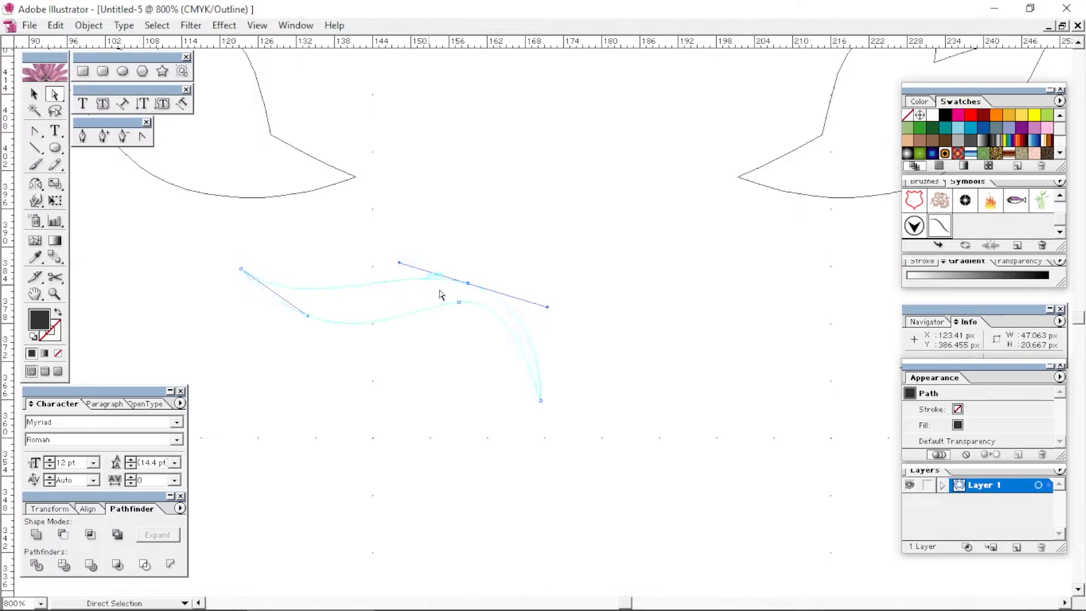
Step: Round out the ribbon's left half with its curve handles and pull its pointed left end up and outward
mouse_move(468, 283)
left_mouse_down()
mouse_move(473, 271)
mouse_move(468, 284)
left_mouse_up()
mouse_move(537, 294)
left_mouse_down()
mouse_move(552, 297)
mouse_move(531, 297)
mouse_move(538, 308)
left_mouse_up()
left_click_drag(341, 337, 417, 307)
left_click_drag(329, 363, 361, 388)
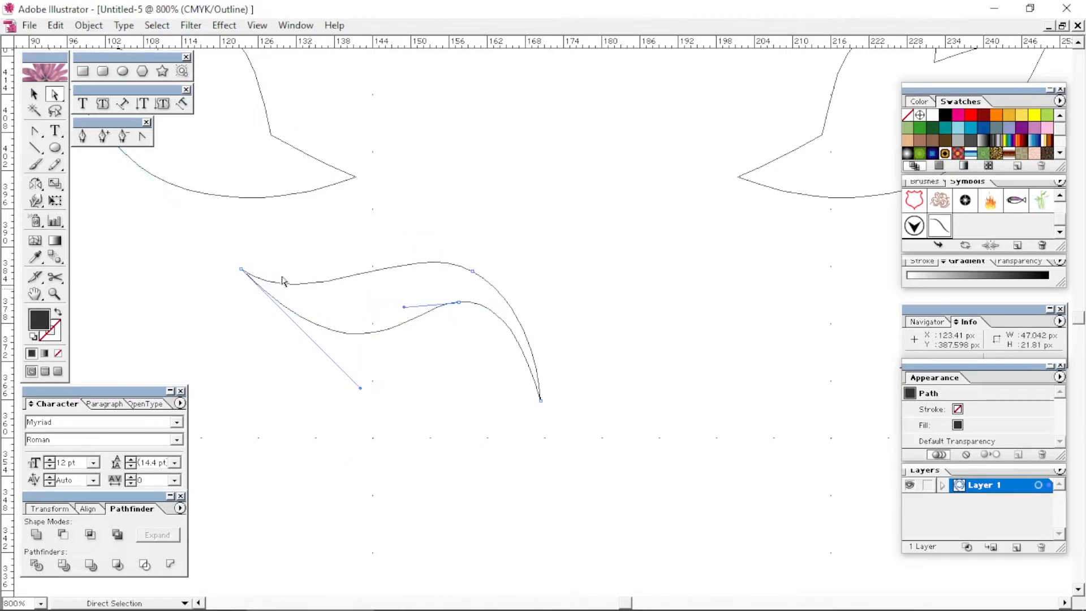
left_click_drag(247, 274, 247, 273)
left_click_drag(242, 269, 222, 250)
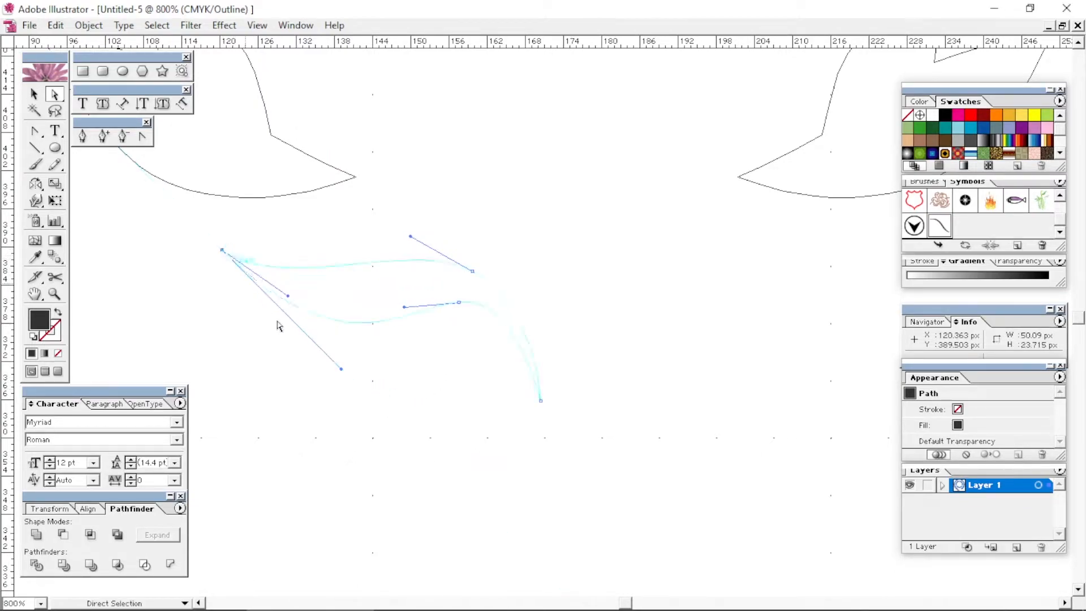
Step: Smooth the ribbon's upper curve and extend its lower right tip, making the shape about 53 by 25 px
mouse_move(472, 273)
left_mouse_down()
mouse_move(480, 293)
mouse_move(481, 283)
left_mouse_up()
left_click_drag(424, 246, 368, 225)
left_click(545, 269)
left_click_drag(517, 413, 560, 412)
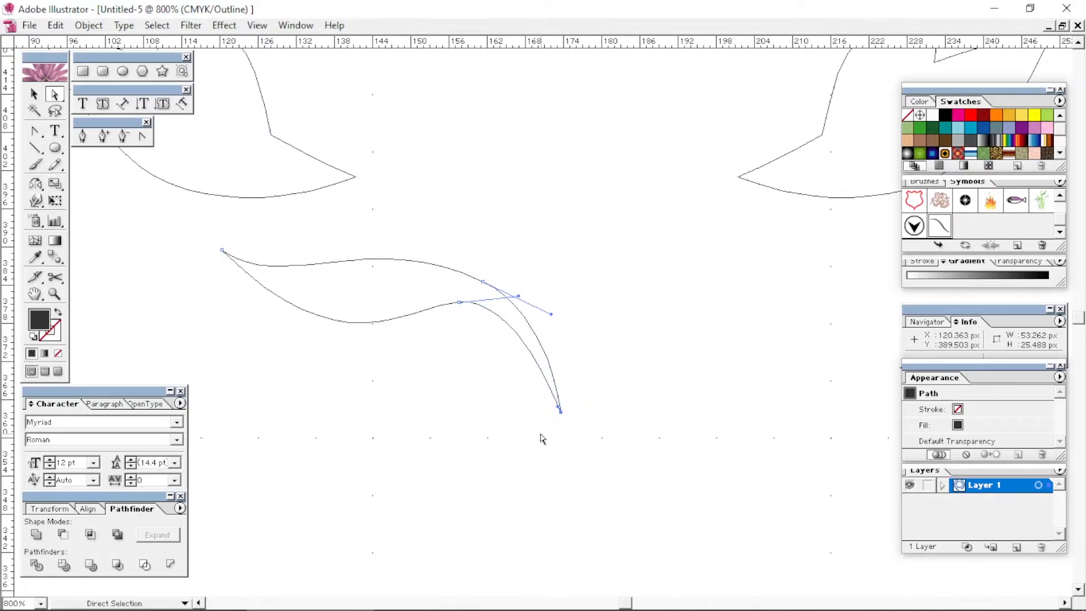
key("v")
left_click(466, 415)
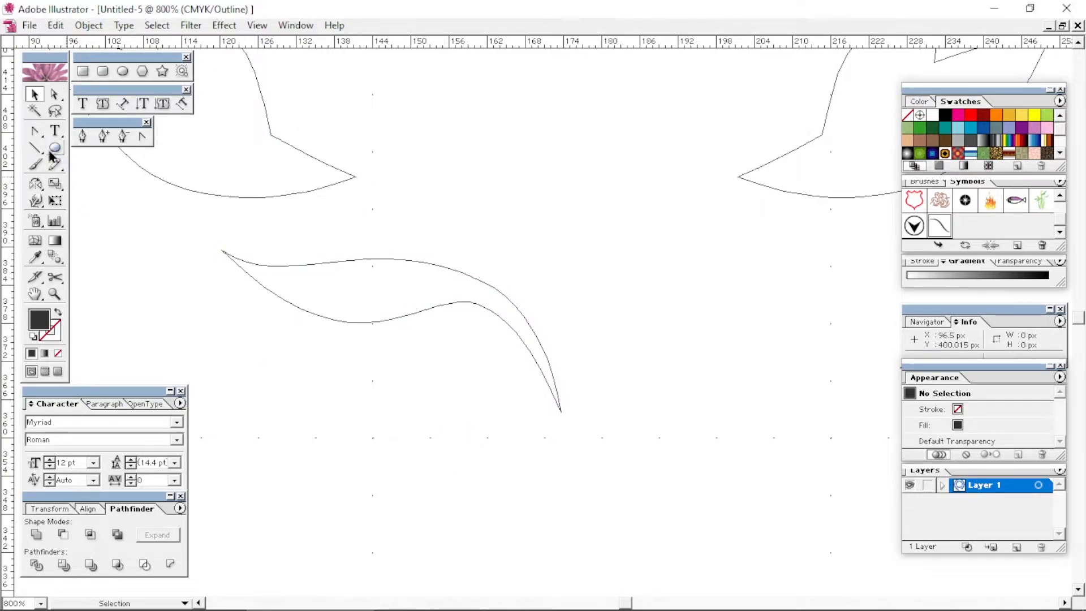
Step: Cut off the ribbon's pointed lower right tip flat by dividing it with an overlapping rectangle and deleting the leftover pieces
left_click(82, 71)
left_click_drag(598, 379, 496, 447)
key("v")
left_click_drag(613, 334, 303, 442)
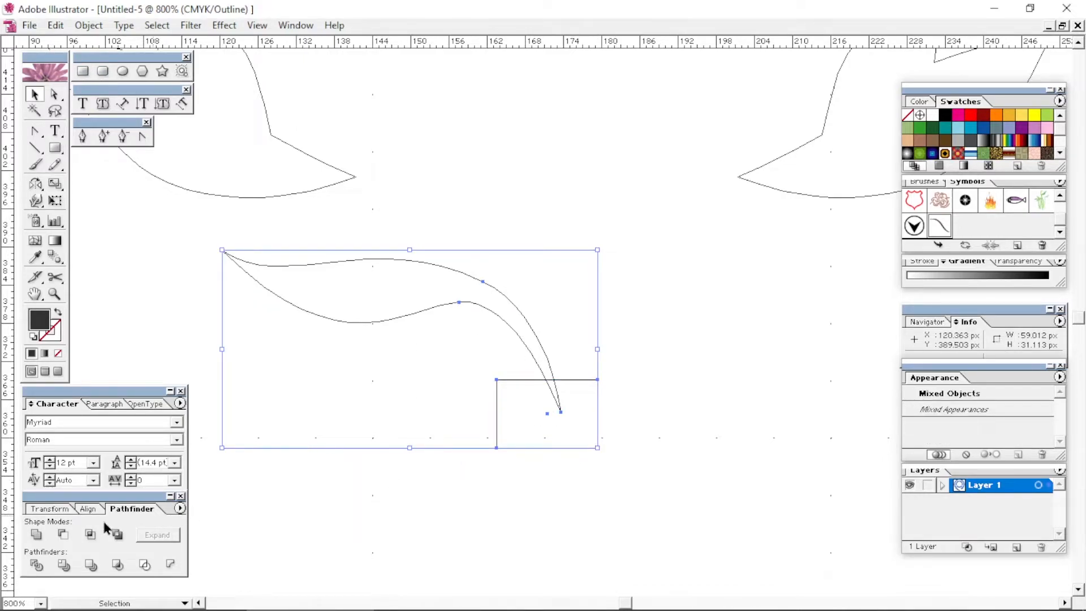
left_click(31, 566)
right_click(536, 361)
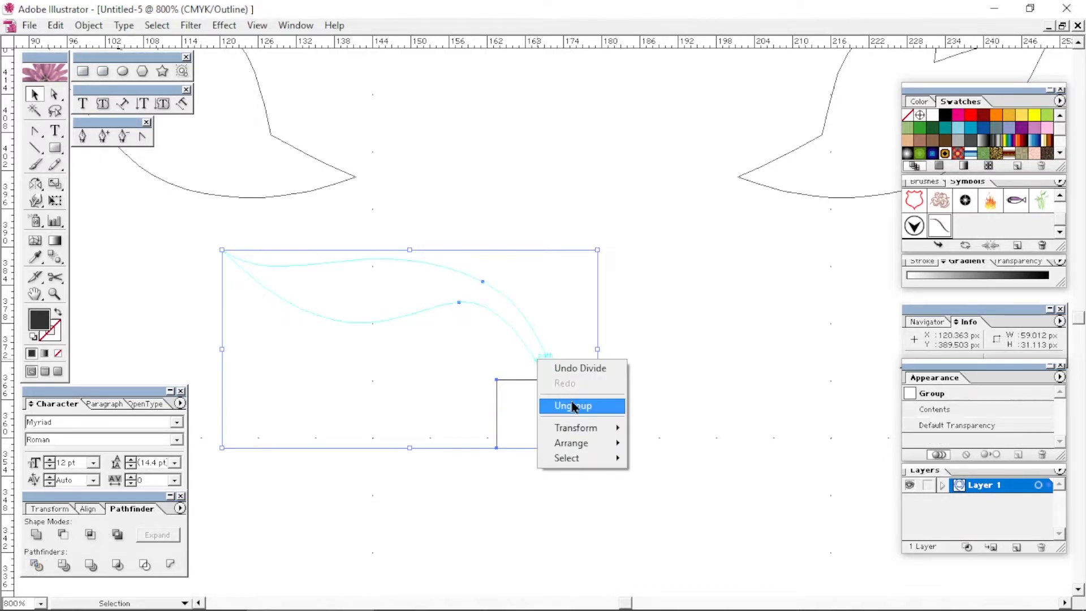
left_click(572, 405)
left_click(668, 437)
left_click_drag(658, 390, 399, 486)
key("Delete")
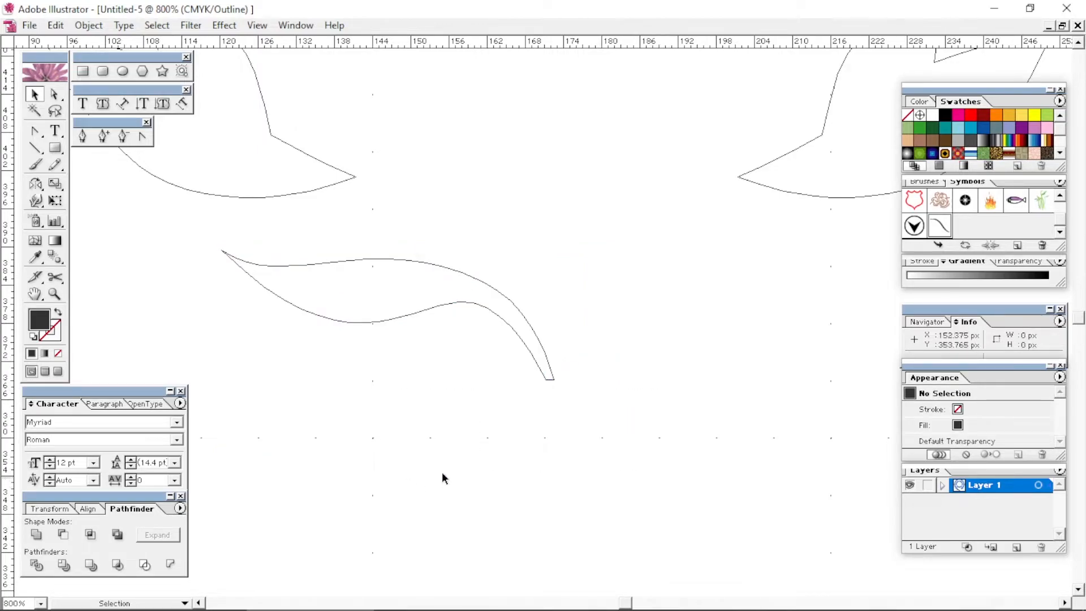
Step: Widen the ribbon's flat stem end by moving its inner corner anchor outward and adjusting that corner's curve handle
key("z")
left_click_drag(520, 345, 577, 424)
left_click_drag(536, 391, 537, 430)
key("a")
left_click_drag(497, 356, 552, 327)
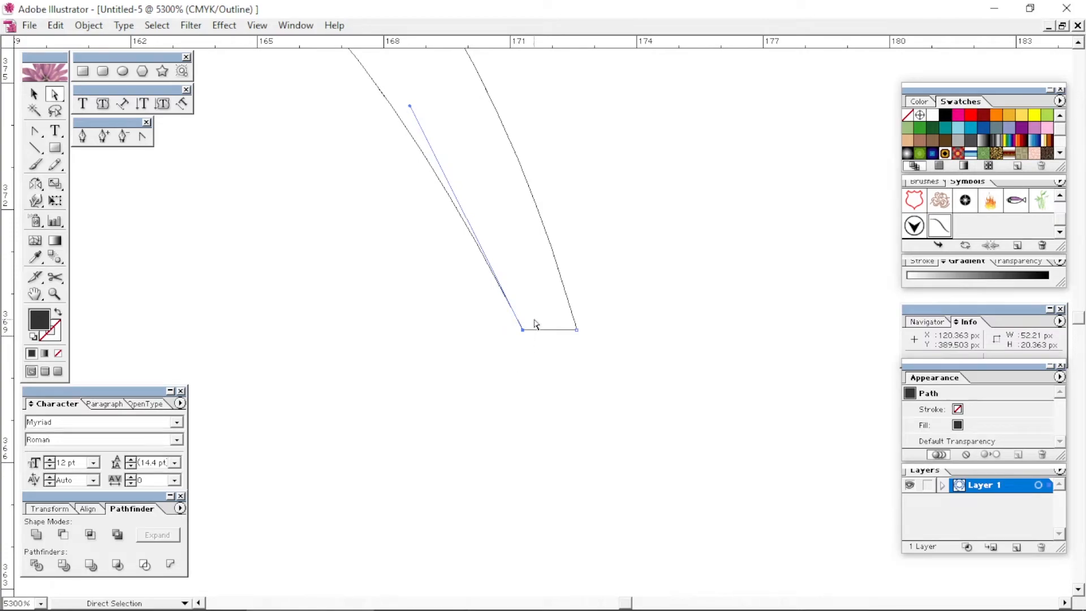
left_click_drag(523, 333, 468, 331)
left_click_drag(357, 106, 543, 117)
Step: Scale the ribbon to about 64 by 25 px and position it below the left leaf branch
key("ctrl+minus")
key("ctrl+minus")
key("ctrl+minus")
key("ctrl+minus")
key("ctrl+minus")
left_click_drag(610, 391, 640, 472)
key("ctrl+minus")
key("ctrl+minus")
key("ctrl+minus")
key("v")
left_click(486, 403)
left_click(459, 294)
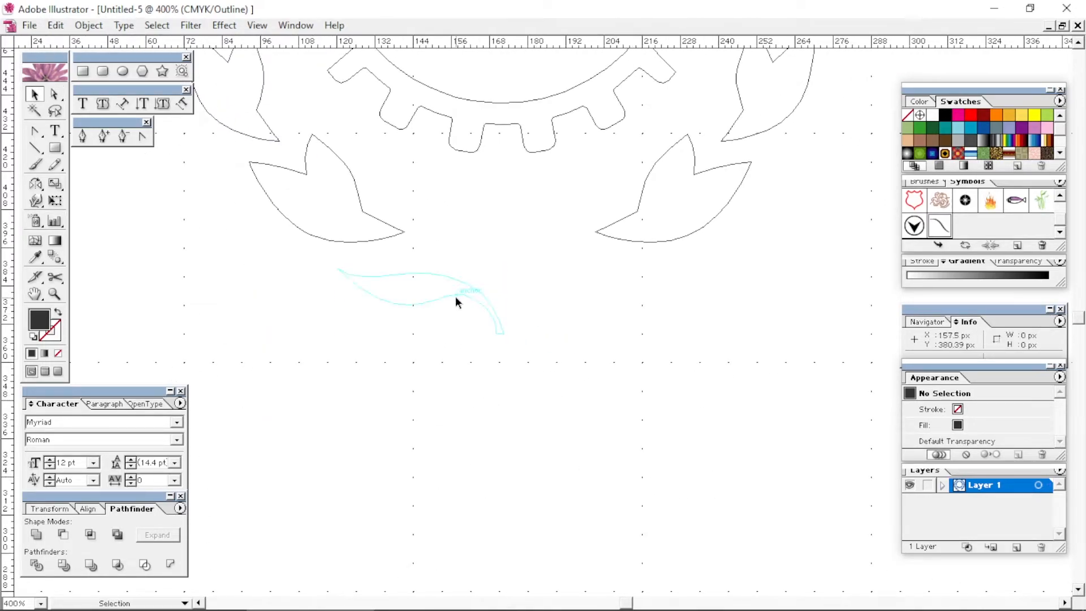
left_click_drag(503, 333, 530, 345)
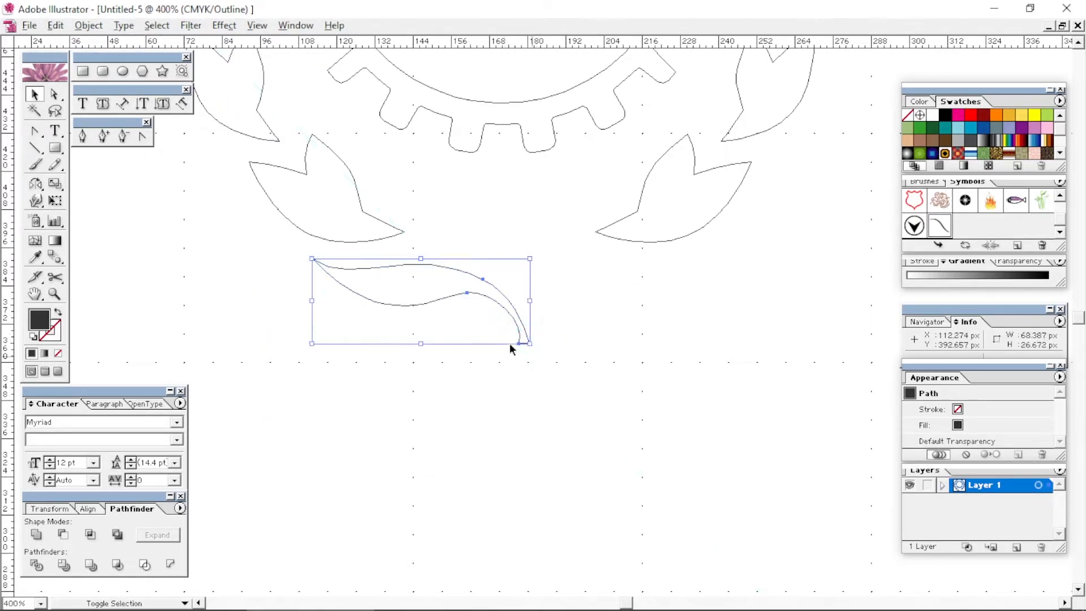
left_click_drag(455, 295, 464, 311)
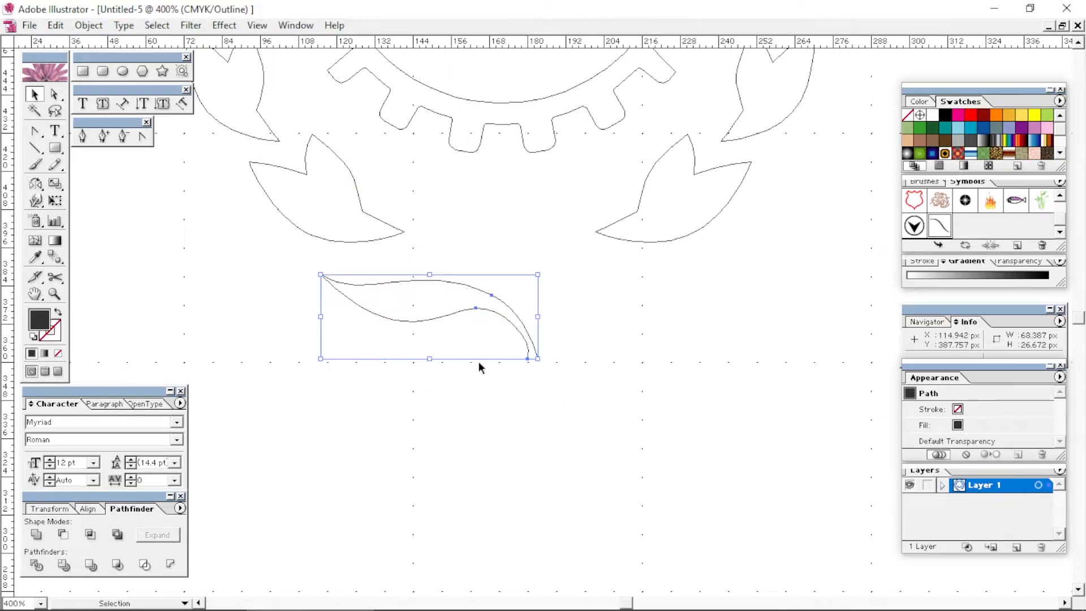
left_click_drag(537, 358, 531, 356)
left_click_drag(455, 321, 446, 312)
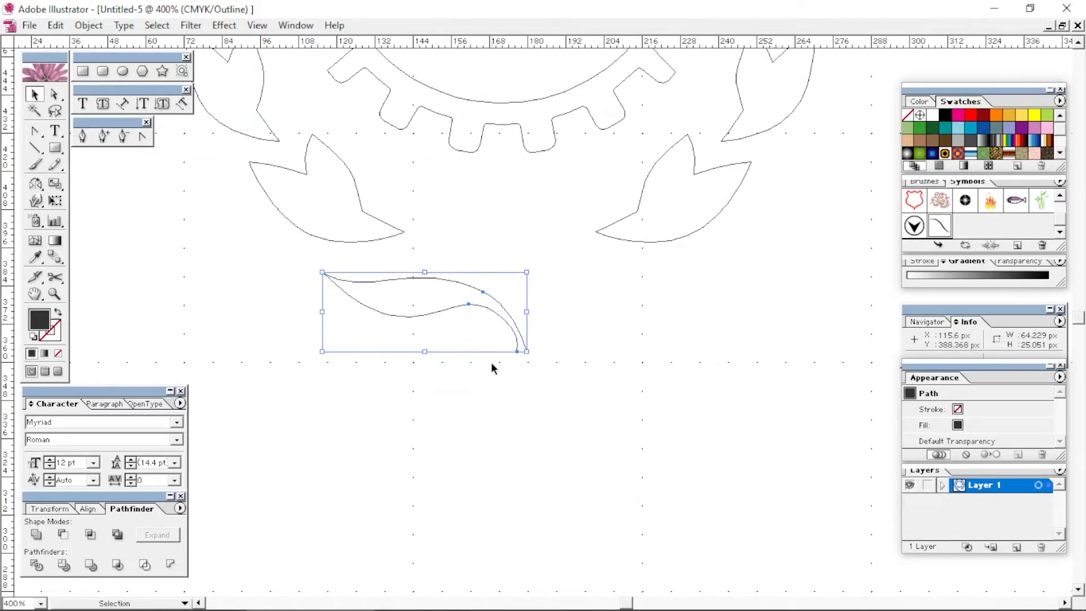
Step: Try to mirror a copy of the ribbon across a vertical axis
key("o")
left_click(464, 351)
left_click_drag(452, 326, 619, 304)
key("v")
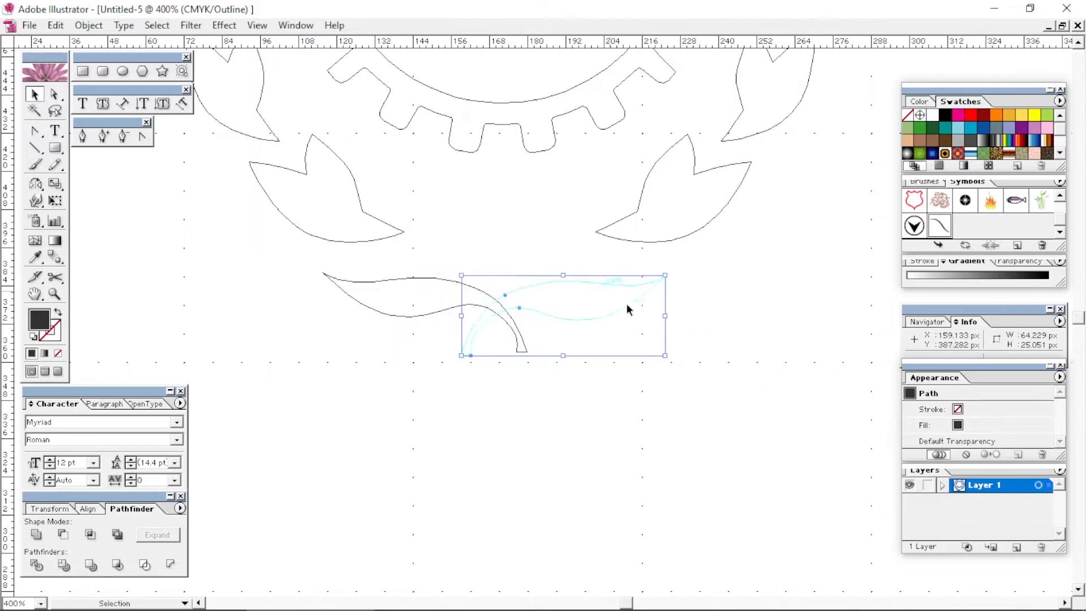
key("Delete")
Step: Tilt the ribbon slightly counterclockwise and enlarge it to about 78 by 34 px below the left leaf branch
left_click(456, 281)
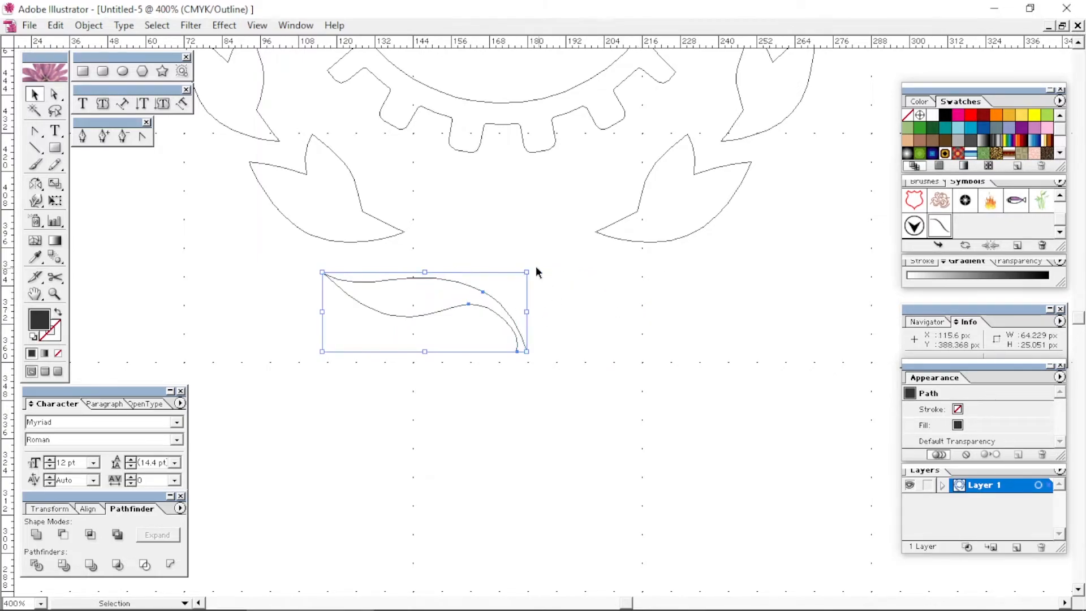
left_click(463, 289)
left_click(464, 285)
left_click_drag(531, 265, 523, 252)
left_click_drag(469, 306, 490, 307)
left_click_drag(530, 339, 542, 352)
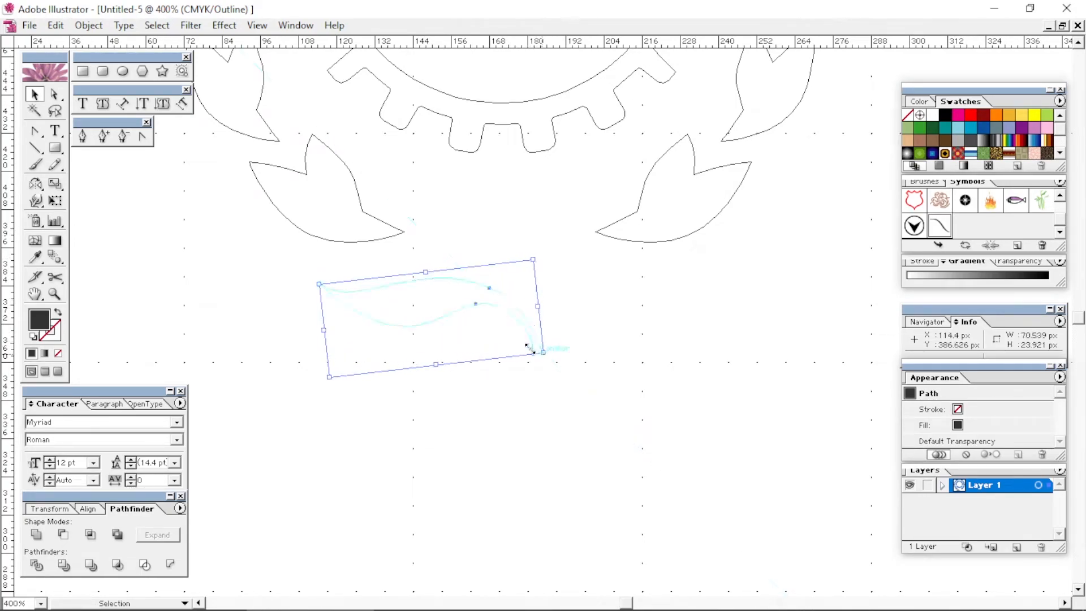
left_click_drag(459, 310, 451, 294)
left_click_drag(538, 339, 544, 355)
left_click_drag(468, 306, 462, 308)
left_click_drag(543, 235, 471, 270)
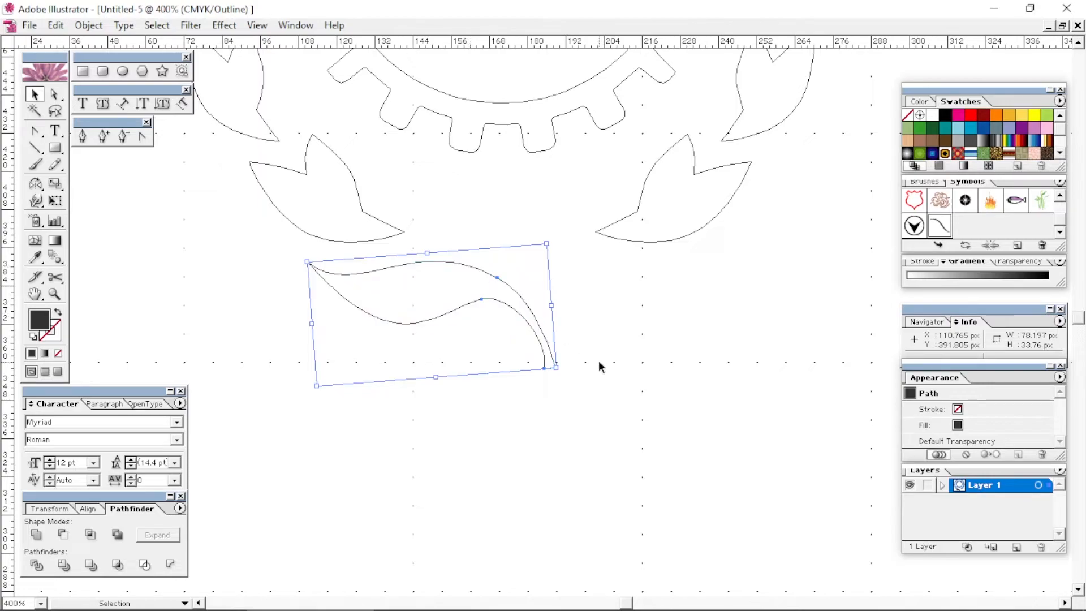
Step: Reflect a copy of the ribbon across a vertical axis so the stems cross, and move the pair left beneath the emblem
key("o")
left_click(488, 365)
left_click_drag(485, 290, 650, 269)
key("v")
left_click_drag(778, 287, 356, 392)
left_click_drag(409, 325, 381, 331)
left_click(491, 448)
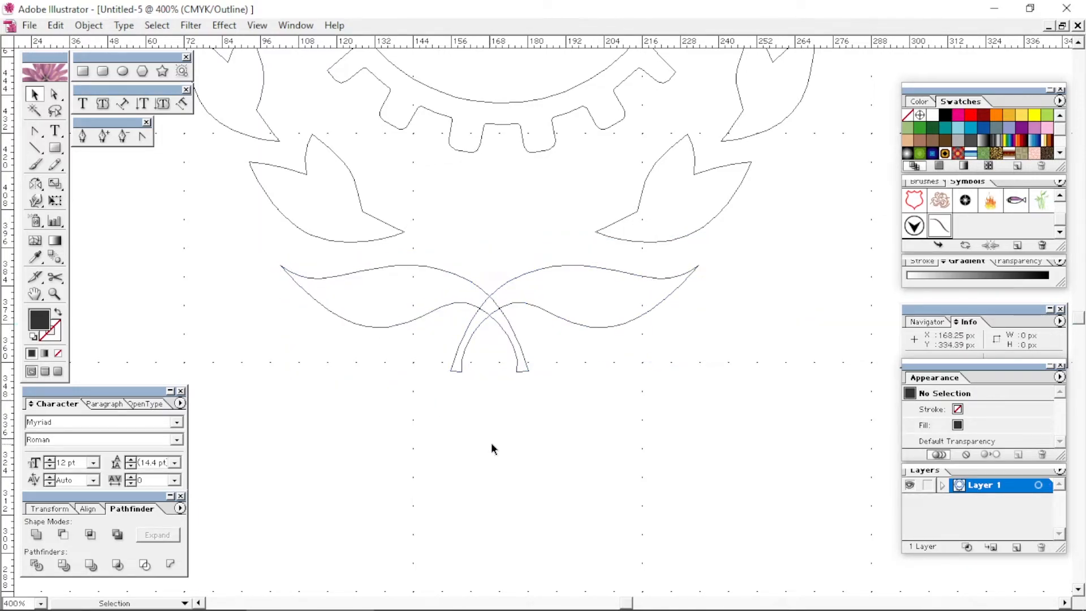
Step: Scale the crossed ribbon pair down slightly and centre it below the gap between the two leaf branches
key("ctrl+minus")
key("ctrl+minus")
key("ctrl+minus")
key("ctrl+minus")
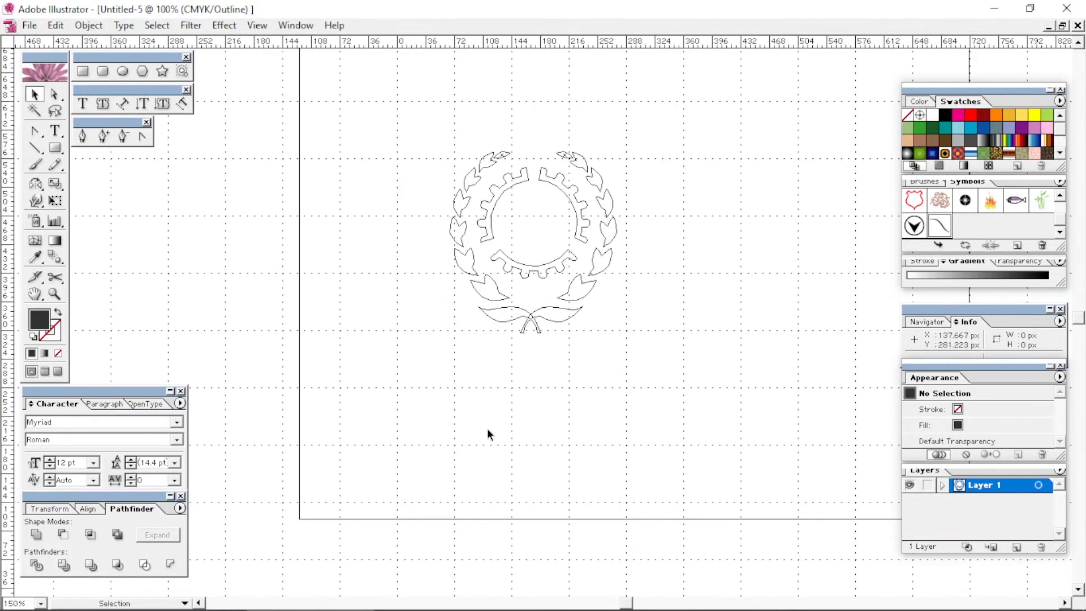
key("z")
left_click_drag(470, 293, 582, 355)
left_click_drag(539, 311, 553, 370)
key("v")
left_click_drag(502, 272, 545, 368)
key("ctrl+minus")
key("ctrl+minus")
key("ctrl+minus")
key("ctrl+minus")
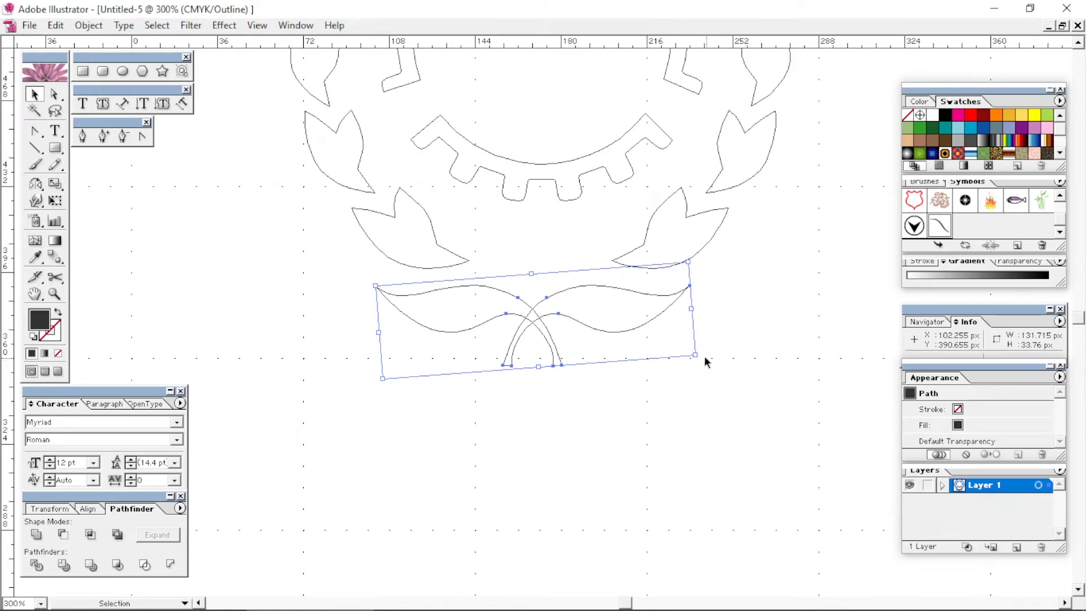
left_click_drag(695, 354, 672, 350)
left_click_drag(643, 303, 650, 298)
left_click(768, 298)
Step: Enlarge the three-segment gear slightly from its centre within the two leaf branches
left_click_drag(745, 213, 736, 431)
left_click_drag(711, 351, 712, 406)
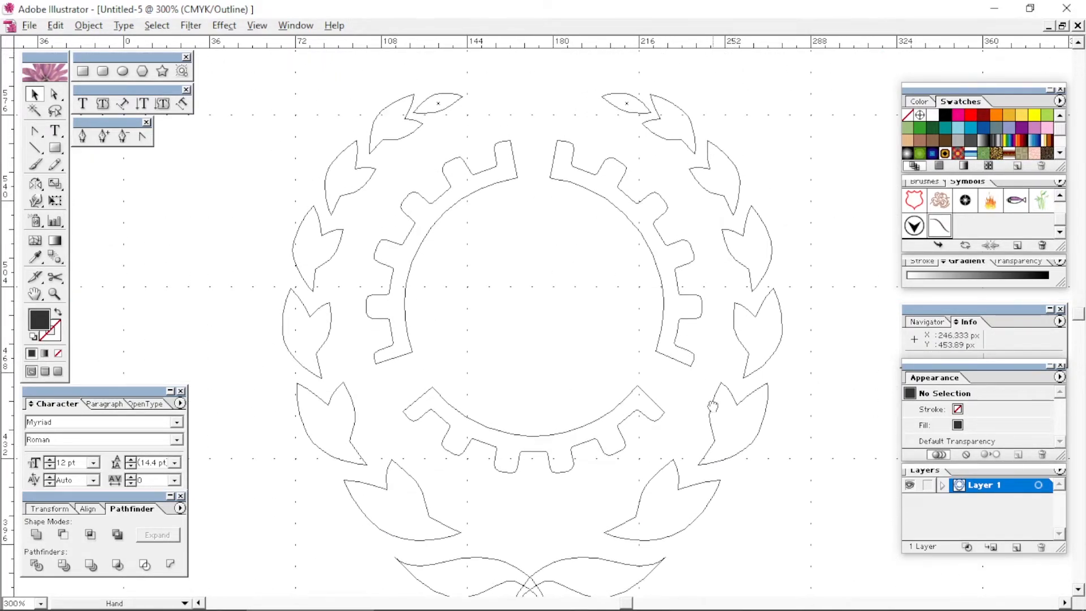
left_click(647, 497)
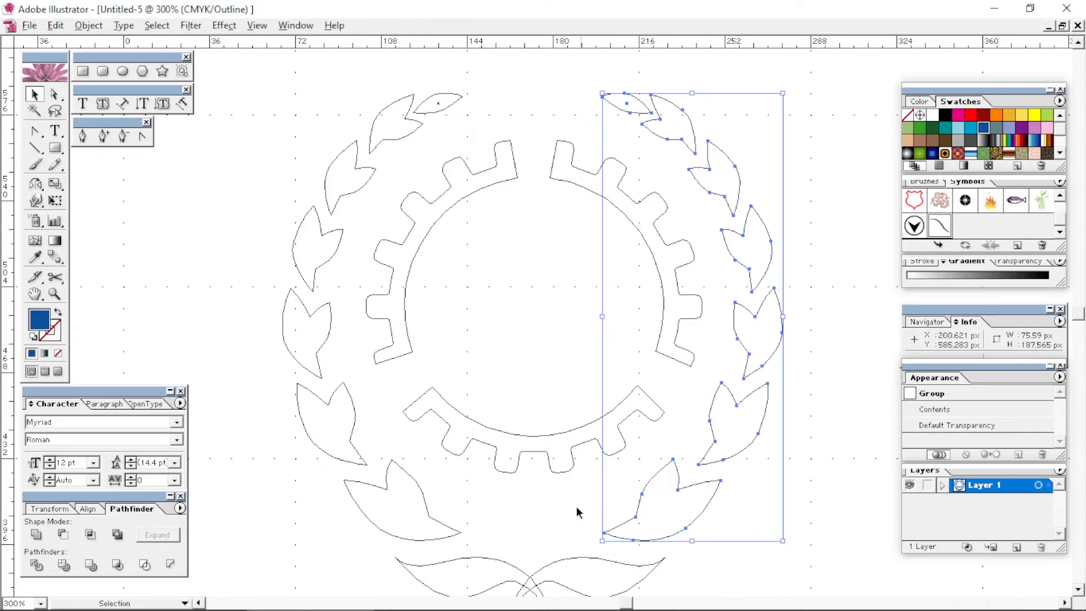
left_click(429, 516, "shift")
left_click(524, 436)
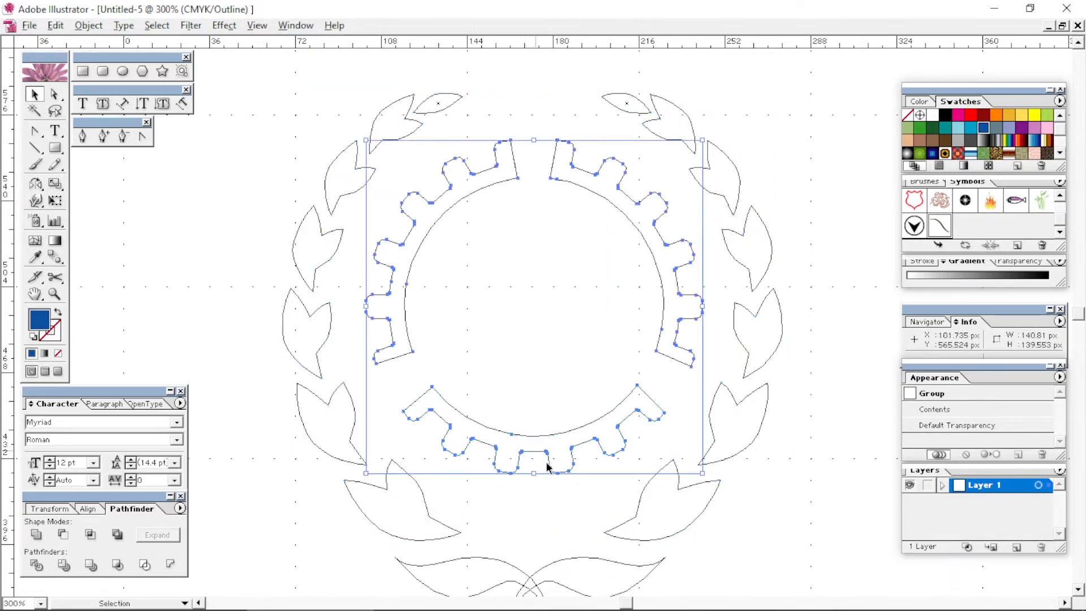
left_click_drag(704, 474, 716, 482)
left_click(791, 451)
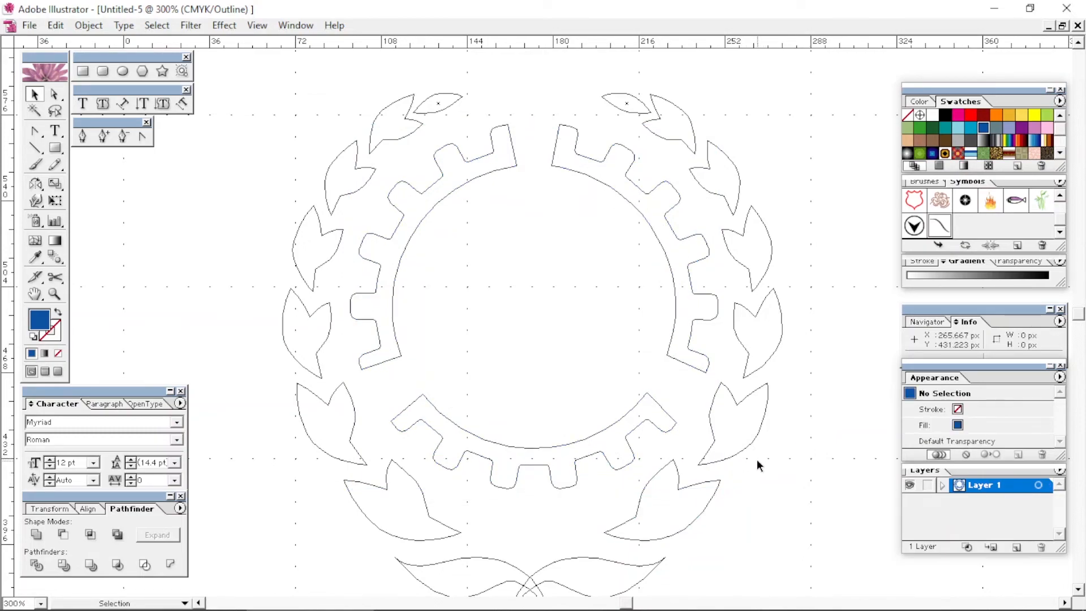
Step: Nudge the crossed ribbon pair slightly up and to the right beneath the two leaf branches
scroll(718, 466, "down", 3)
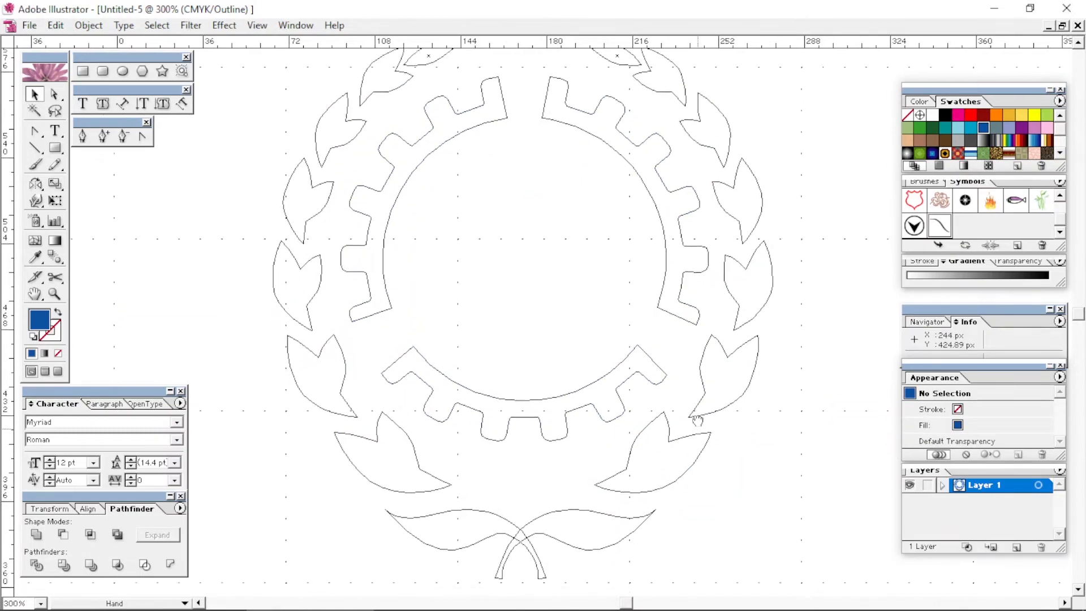
left_click(623, 463)
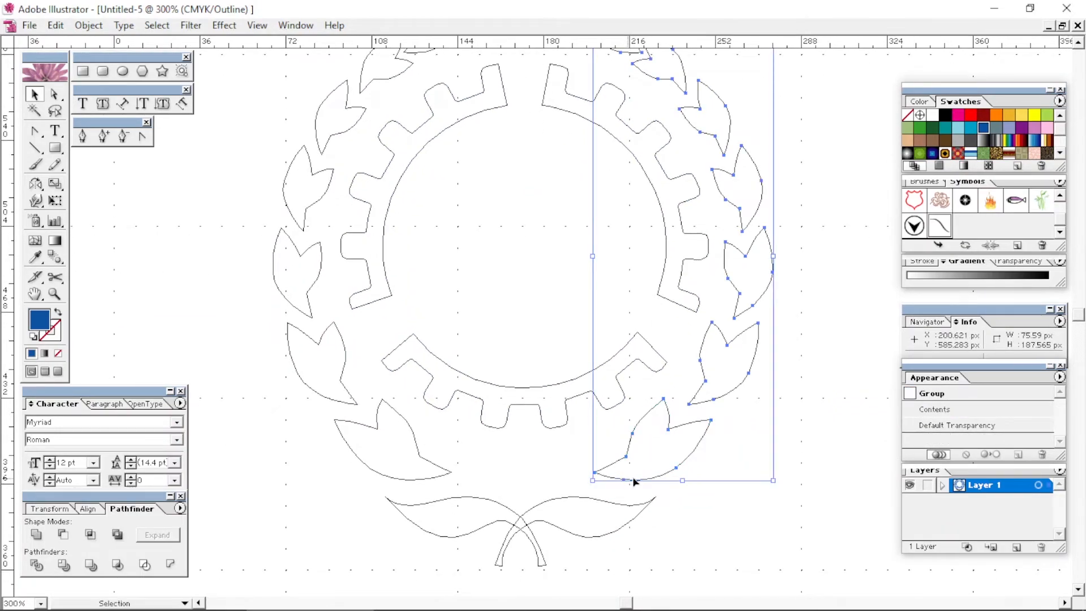
left_click(526, 503)
left_click_drag(531, 513, 534, 508)
left_click(536, 467)
Step: Add the text "IL0" in Times New Roman PS MT Bold on the empty area right of the emblem
key("space")
left_click_drag(668, 327, 494, 337)
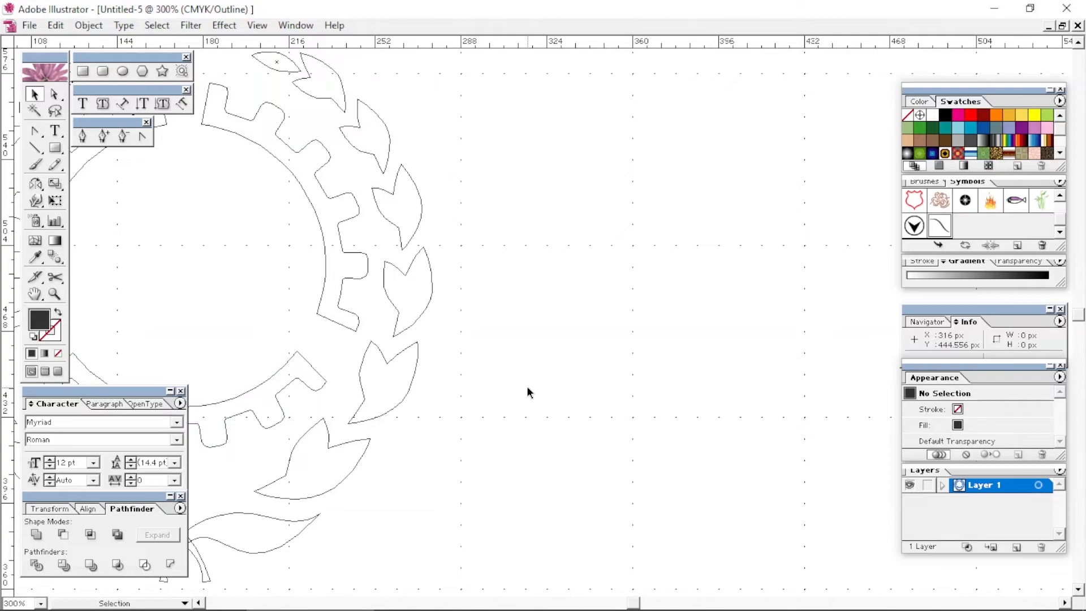
left_click(113, 423)
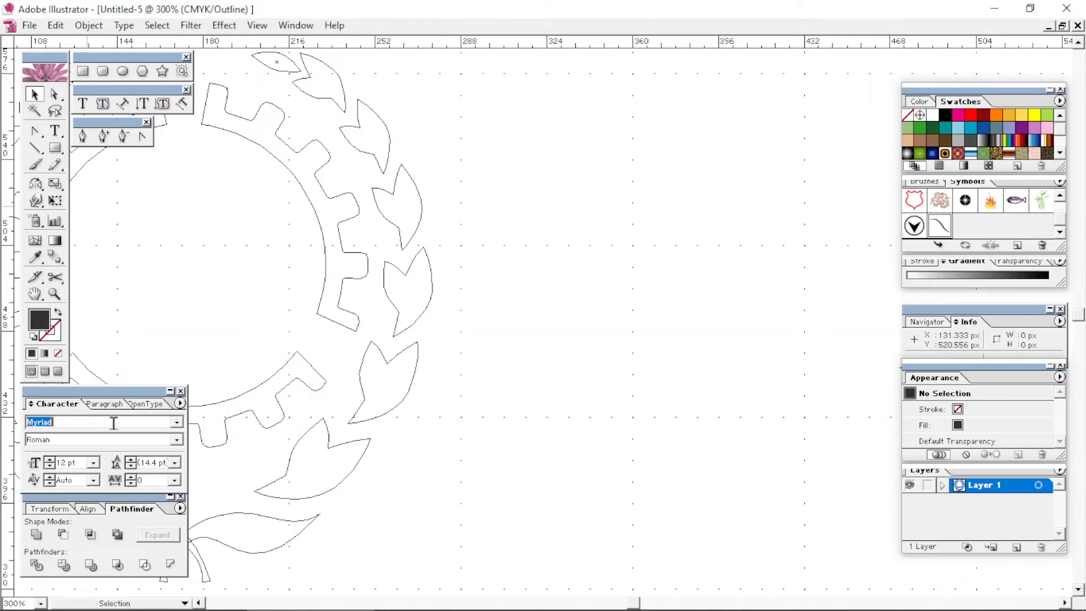
type("Times New Roman PS MT")
left_click(176, 440)
left_click(142, 480)
left_click(84, 104)
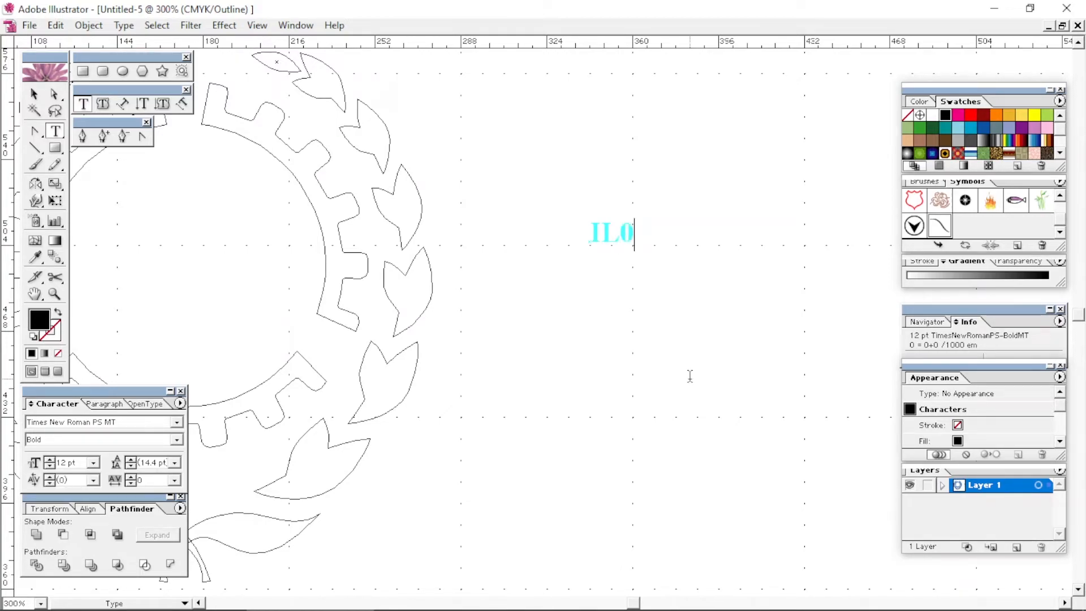
left_click(34, 94)
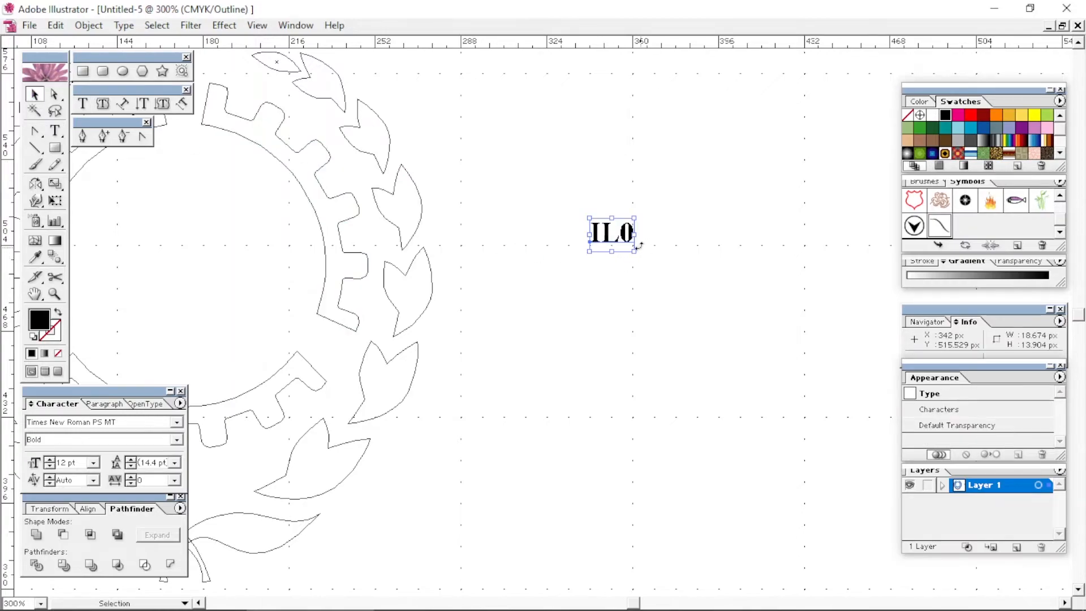
Step: Enlarge the lettering to about 131 by 97 px and convert it to outlines
left_click_drag(635, 251, 792, 336)
left_click_drag(697, 249, 738, 303)
right_click(617, 313)
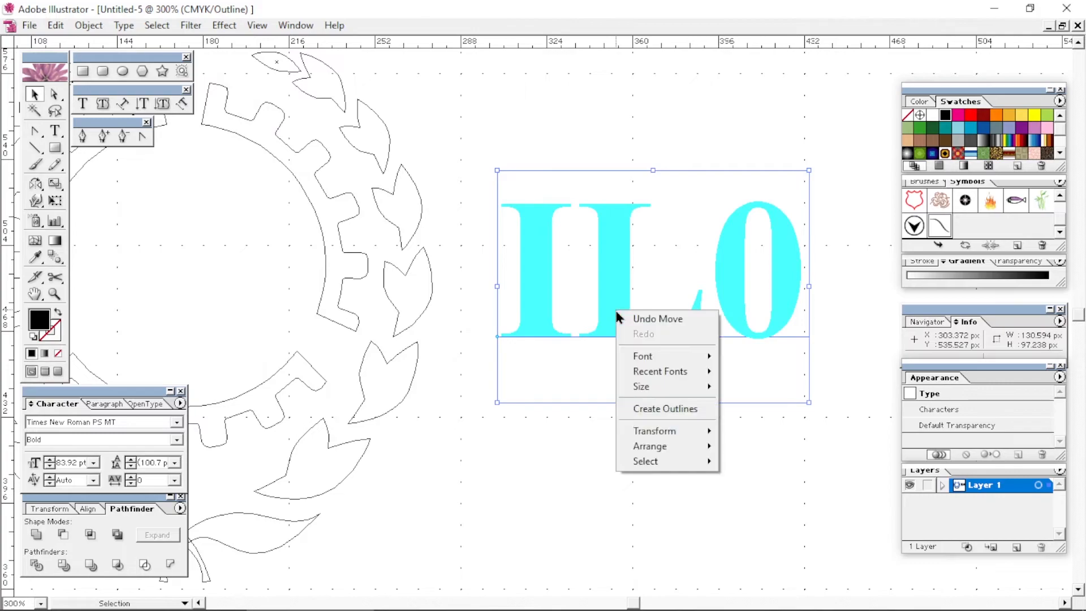
left_click(649, 409)
left_click(556, 562)
Step: Thicken the top serifs of the I and L by nudging their upper edge points up three increments
key("z")
key("space")
left_click_drag(631, 231, 588, 183)
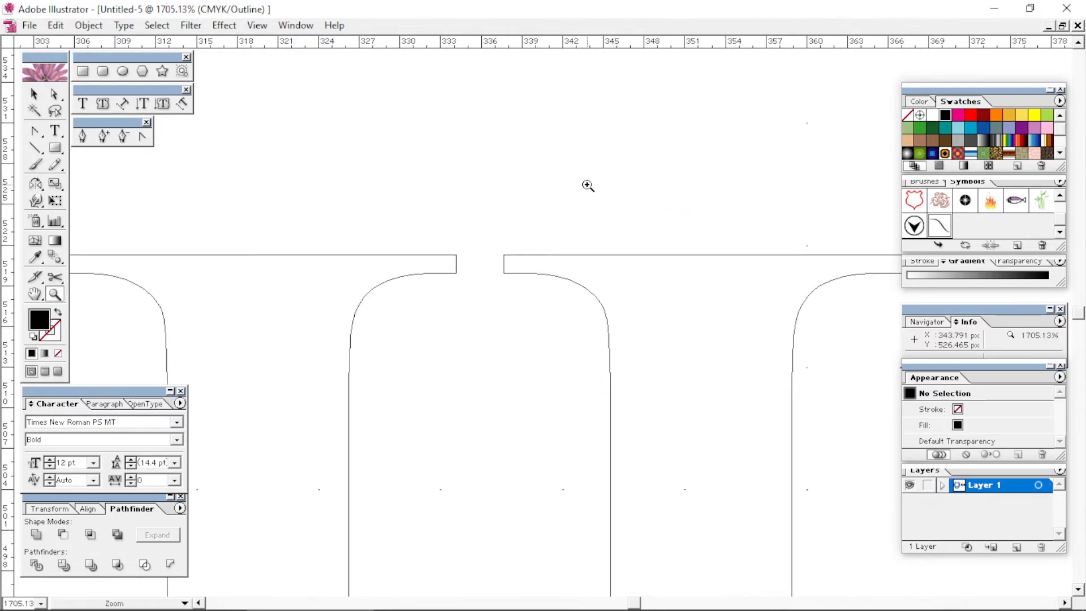
key("shift+Tab")
key("space")
left_click_drag(587, 262, 685, 200)
key("a")
left_click_drag(129, 125, 963, 204)
key("Up")
key("Up")
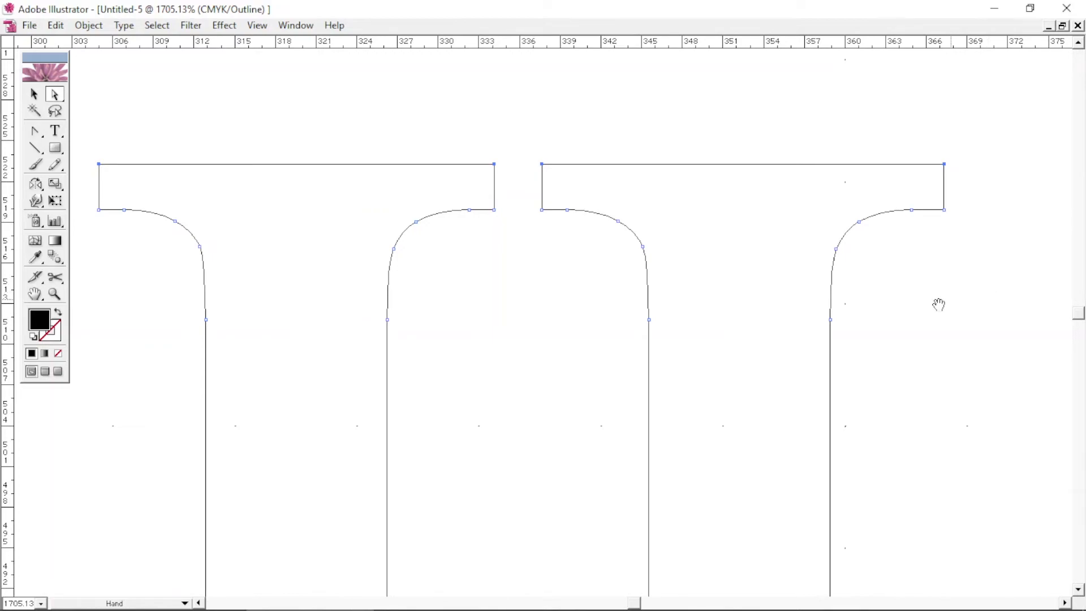
key("Up")
Step: Thicken the bases of the I and L by nudging their lower edge points down three increments
left_click_drag(640, 398, 728, 136)
left_click_drag(636, 577, 635, 337)
left_click_drag(633, 448, 447, 369)
key("ctrl+minus")
key("ctrl+minus")
left_click_drag(140, 347, 963, 322)
key("Down")
key("Down")
key("Down")
key("ctrl+minus")
key("ctrl+minus")
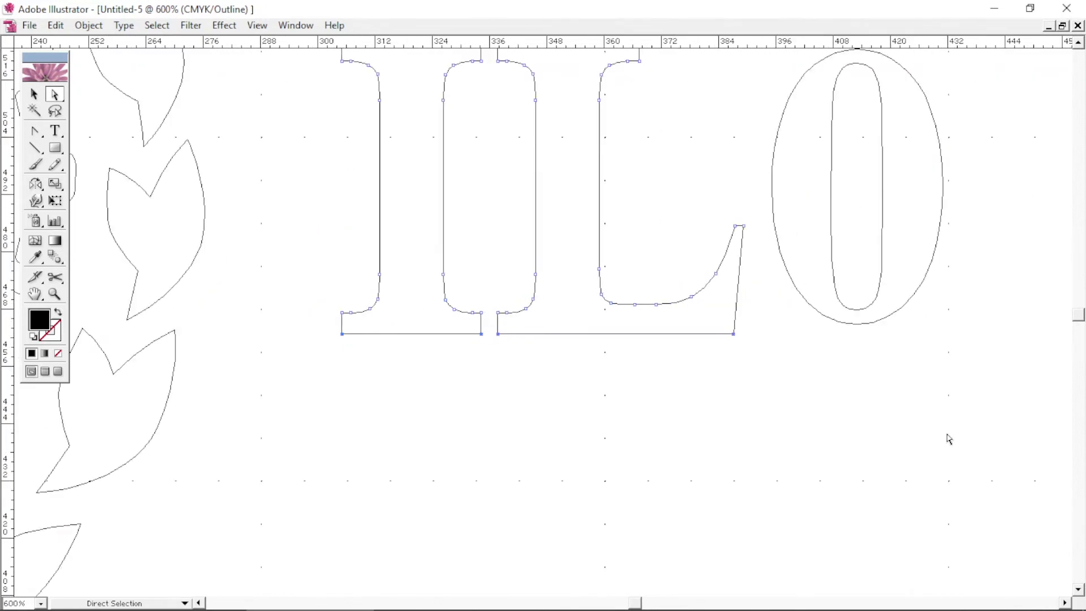
Step: Ungroup the outlined letters and move the 0 up and to the right, away from the L
left_click_drag(850, 406, 775, 512)
key("v")
left_click(806, 275, "shift")
left_click_drag(805, 276, 936, 222)
right_click(816, 332)
left_click(853, 372)
left_click(811, 337)
left_click(728, 370)
Step: Lengthen the foot of the L by nudging its right-end points ten increments to the right
key("a")
left_click_drag(705, 349, 600, 541)
key("Right")
key("Right")
key("Right")
key("Right")
key("Right")
key("Right")
key("Right")
key("Right")
key("Right")
key("Right")
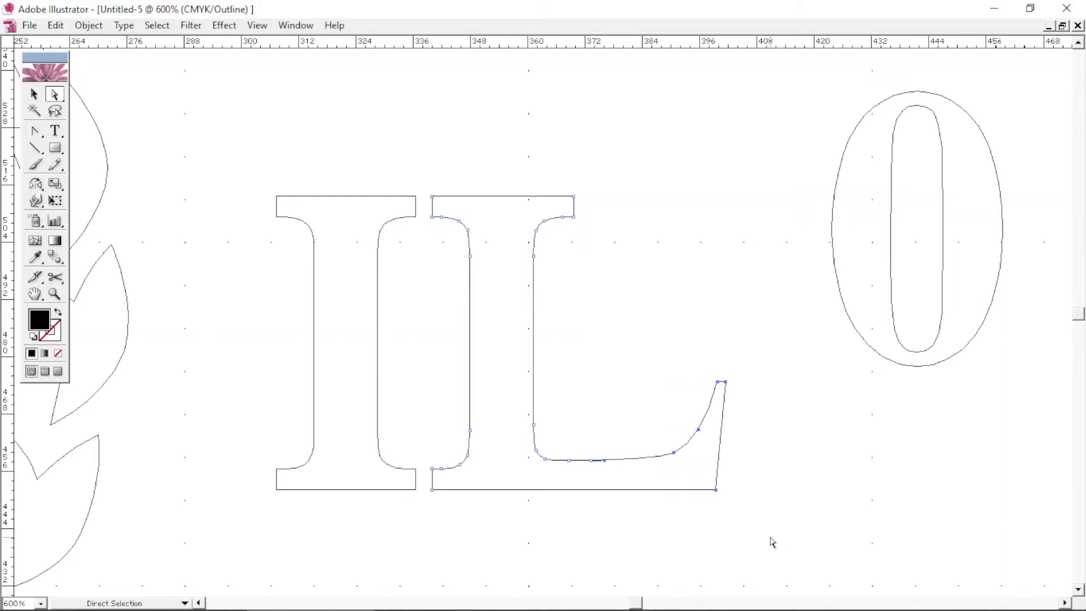
Step: Scale the I down proportionally and place it close beside the L, vertically centred on it
key("v")
left_click_drag(241, 175, 305, 251)
left_click(265, 316)
left_click(315, 298)
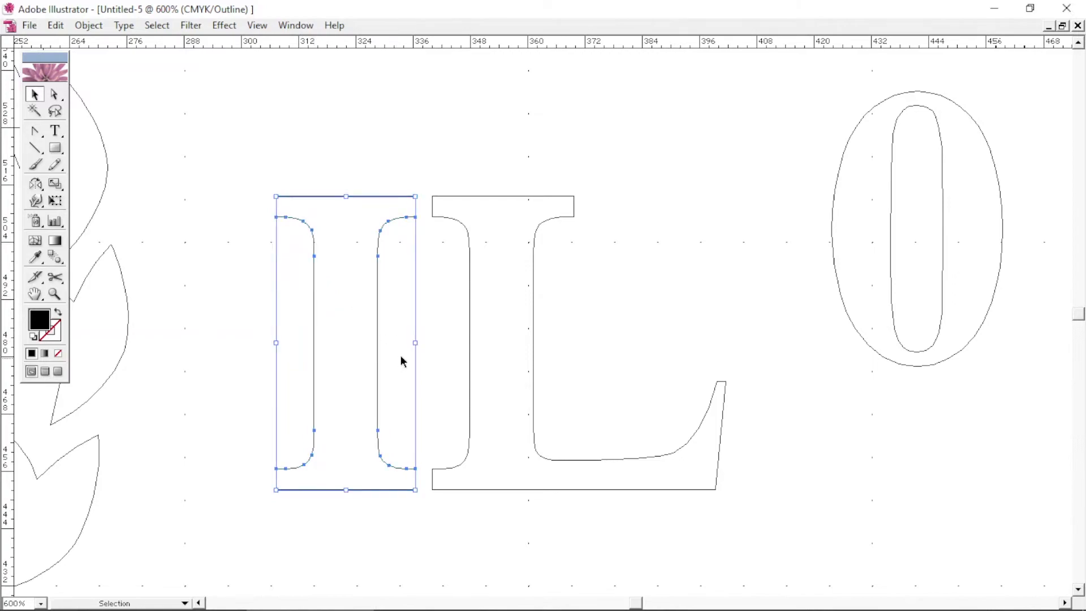
mouse_move(415, 343)
left_mouse_down()
mouse_move(371, 340)
mouse_move(402, 337)
left_mouse_up()
left_click(599, 312)
Step: Narrow the stem of the L by nudging both of its side edges inward two increments
key("a")
left_click_drag(557, 238, 513, 436)
key("Left")
key("Left")
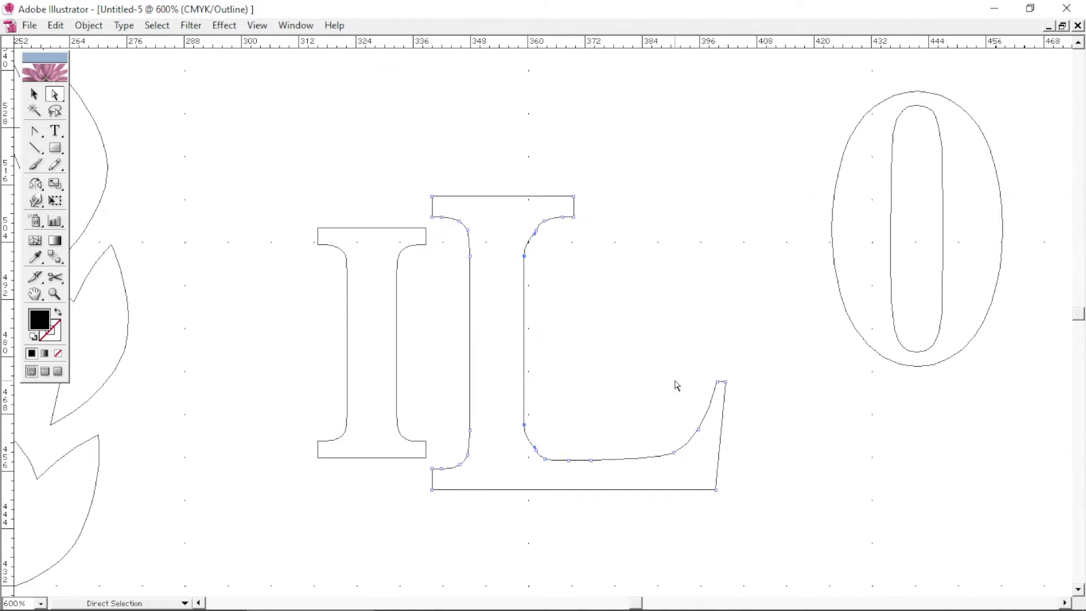
left_click_drag(458, 252, 503, 444)
key("Right")
key("Right")
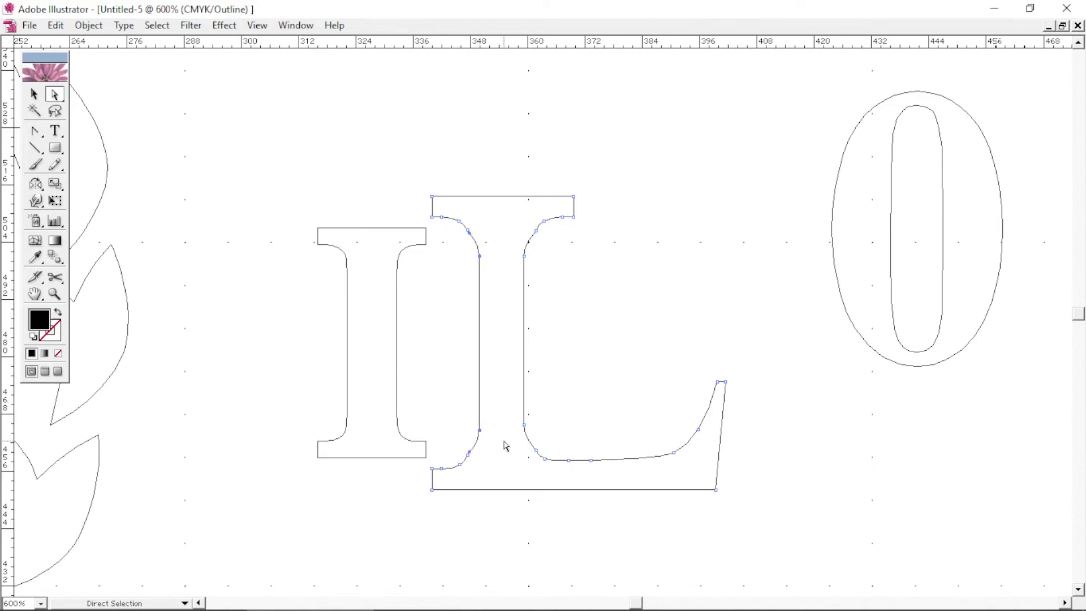
Step: Narrow the stem of the I by moving both of its side edges inward one increment
left_click_drag(393, 334, 376, 433)
key("Left")
key("Left")
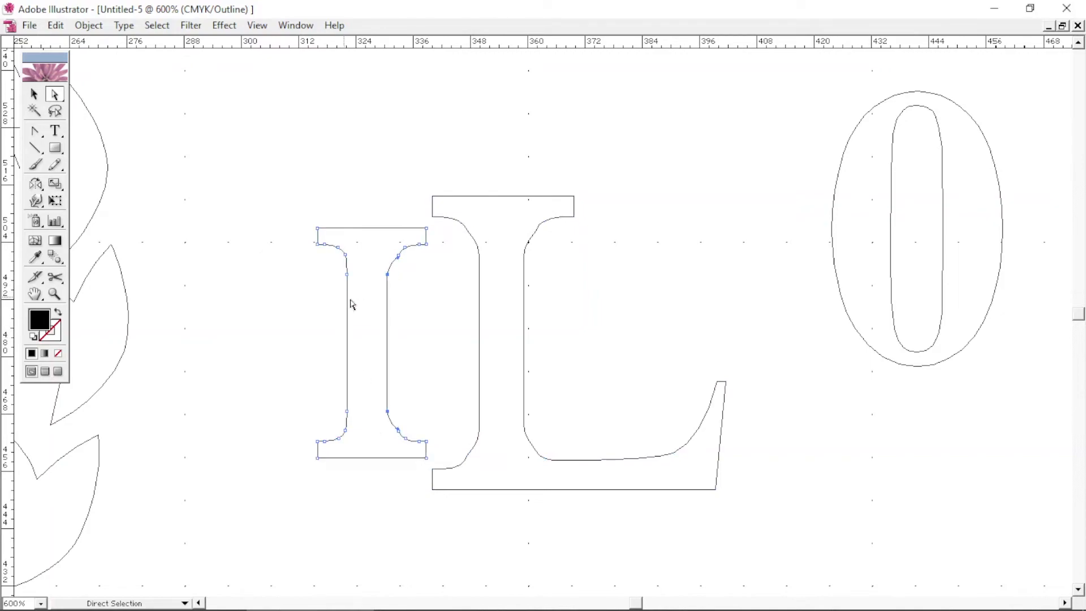
key("Right")
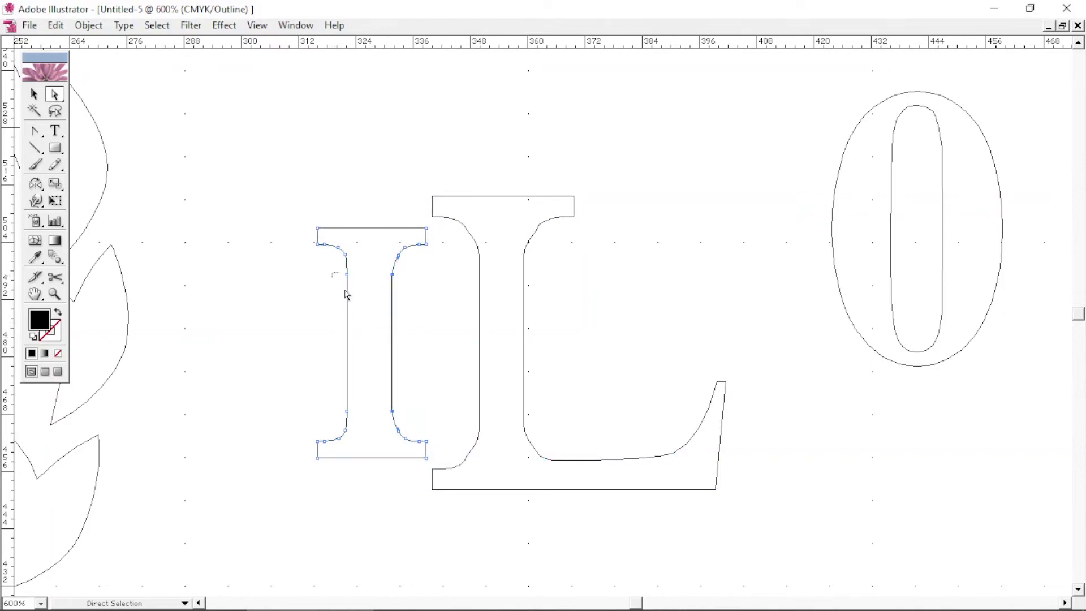
left_click_drag(360, 403, 366, 421)
key("Right")
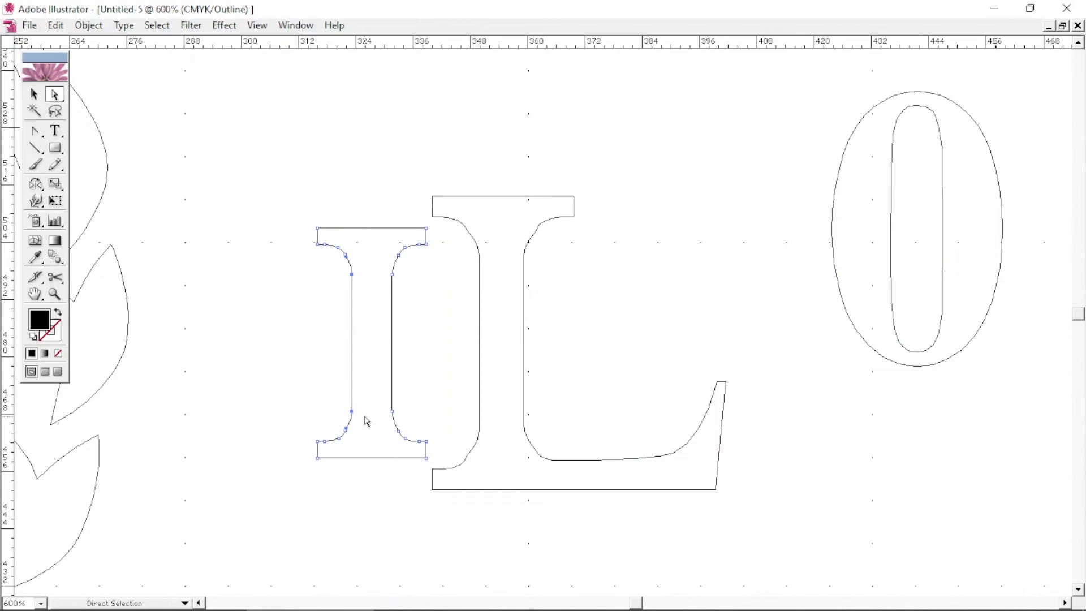
left_click(626, 346)
Step: Move the 0 above the foot of the L, then widen and slightly shorten its inner counter
key("v")
mouse_move(895, 231)
left_mouse_down()
mouse_move(706, 247)
mouse_move(624, 207)
left_mouse_up()
key("q")
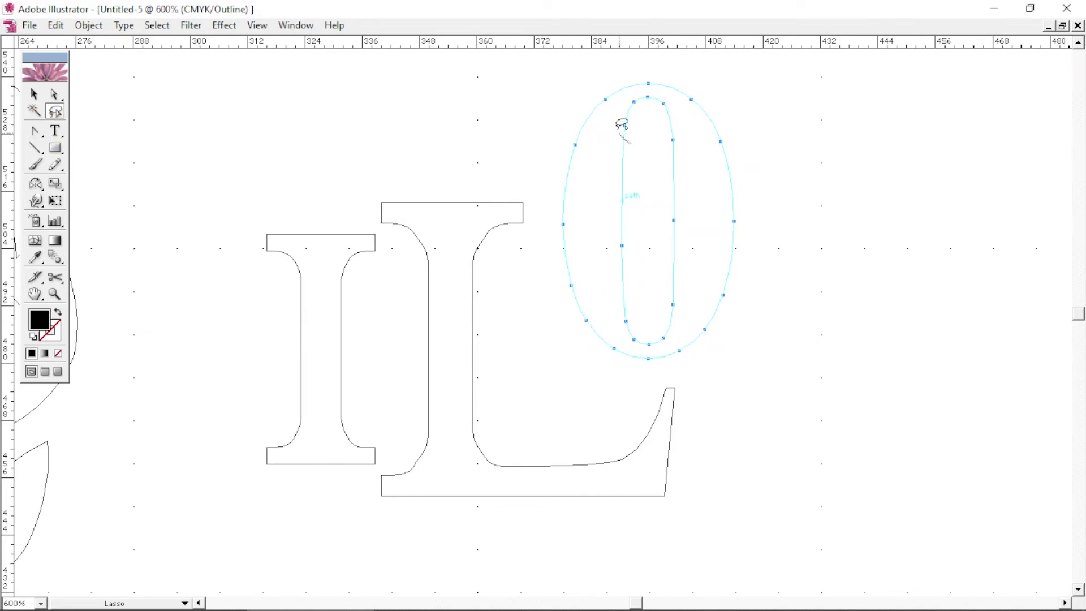
left_click_drag(694, 212, 680, 335)
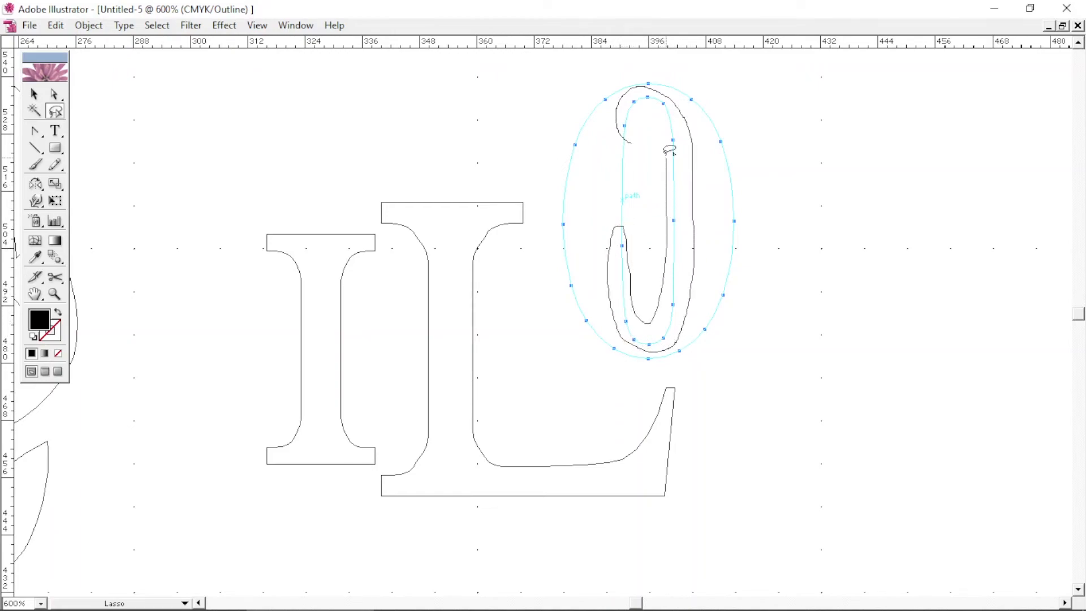
left_click_drag(638, 137, 639, 139)
key("v")
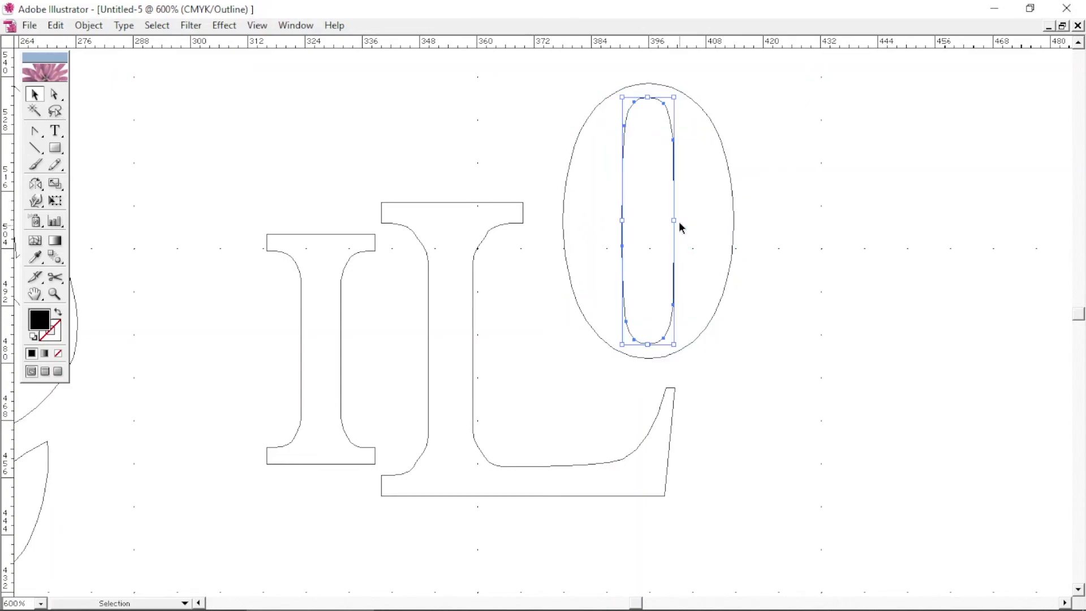
left_click_drag(675, 220, 695, 220)
left_click_drag(648, 97, 649, 109)
left_click(763, 219)
Step: Scale the whole 0 down and fit it into the corner of the L above its foot
left_click(695, 224)
left_click_drag(734, 357, 714, 317)
left_click_drag(687, 259, 635, 353)
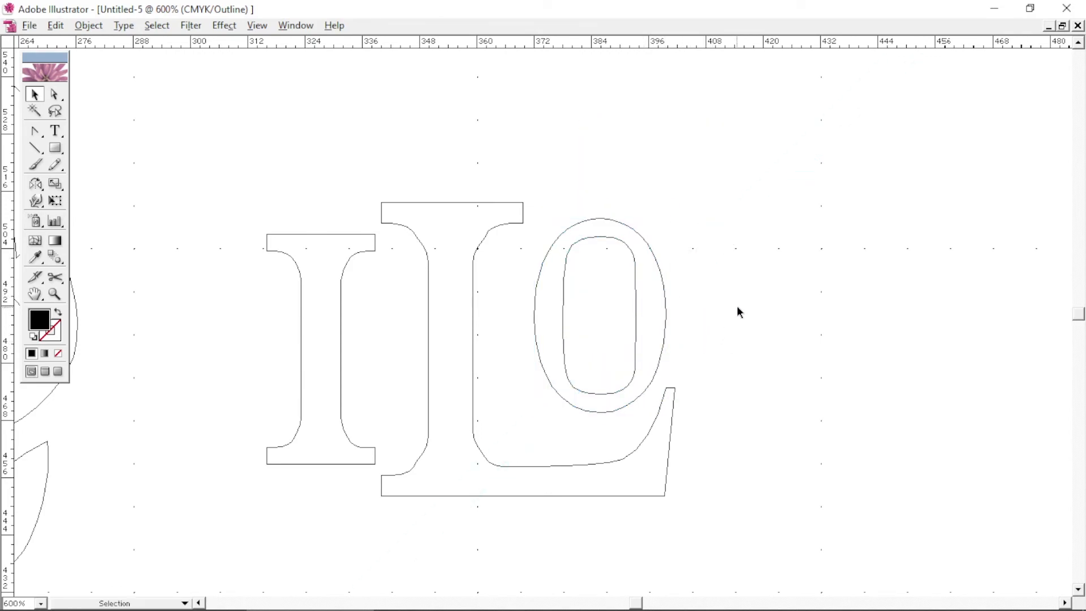
Step: Switch the artwork from outline view to full-colour preview with the emblem and lettering both in view
key("ctrl+minus")
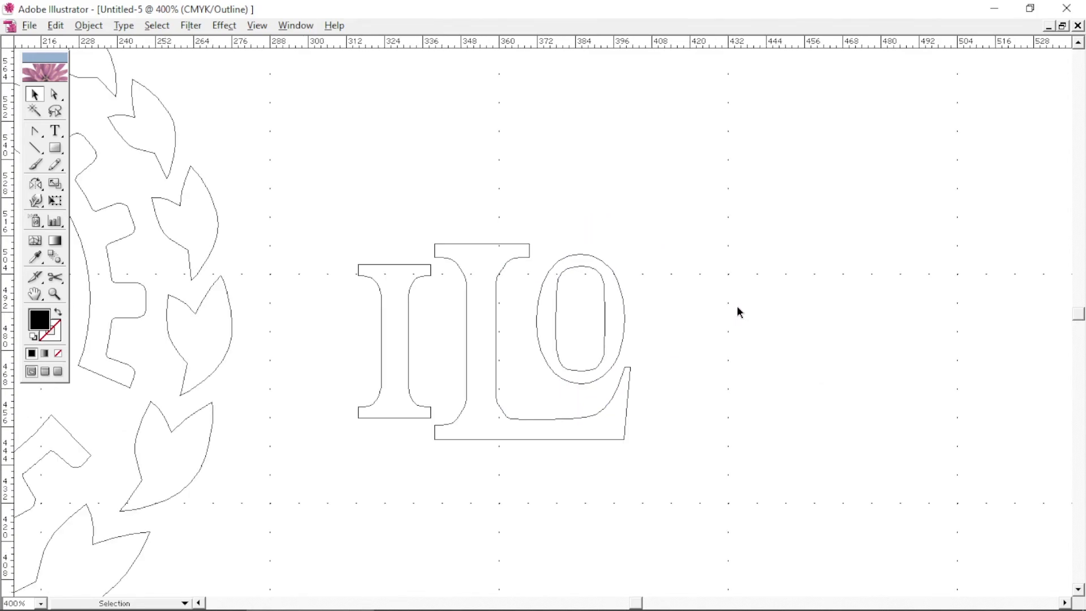
key("ctrl+minus")
key("ctrl+minus")
key("ctrl+y")
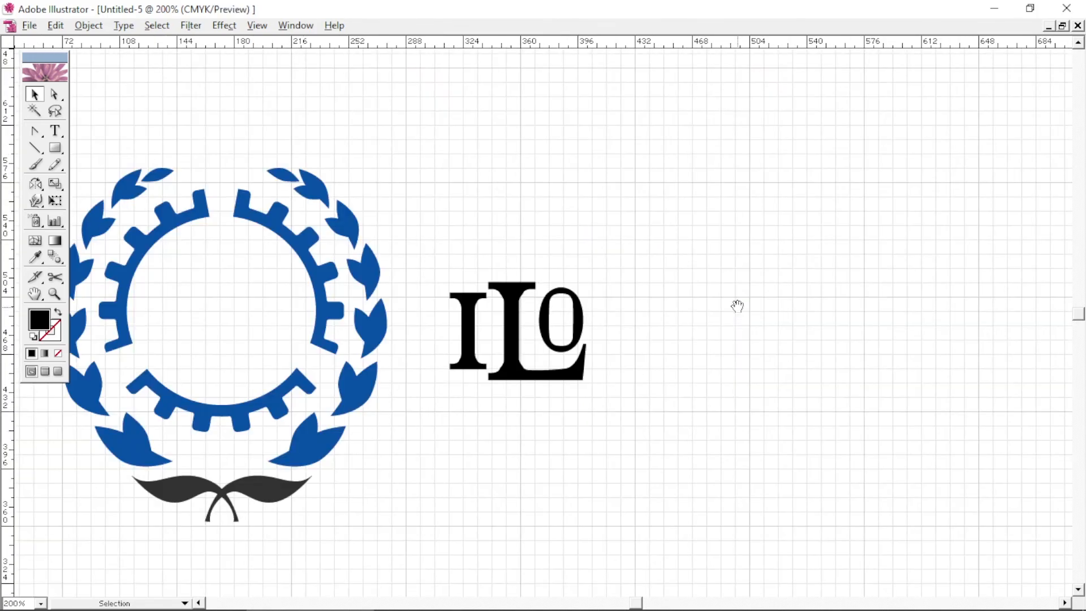
left_click_drag(577, 370, 711, 365)
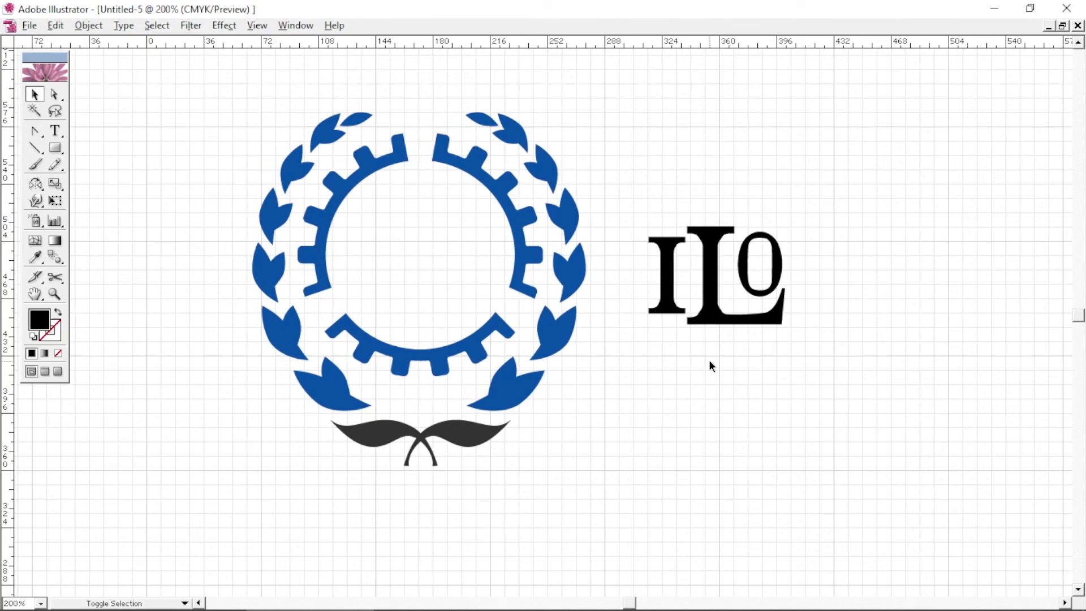
key("Tab")
Step: Group the three letters and centre the group inside the gear
left_click_drag(638, 246, 799, 363)
key("ctrl+g")
left_click_drag(717, 286, 422, 265)
left_click(669, 212)
Step: Fill the whole emblem, including the lettering and crossed ribbon, with the gear's blue swatch
left_click_drag(661, 168, 336, 475)
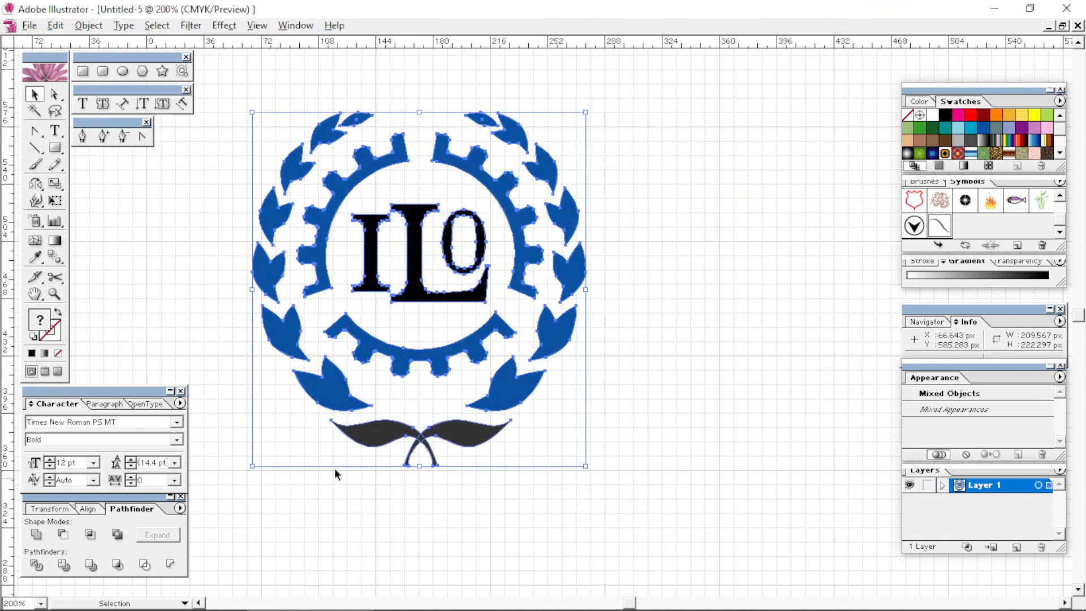
left_click(983, 130)
left_click(647, 318)
key("Tab")
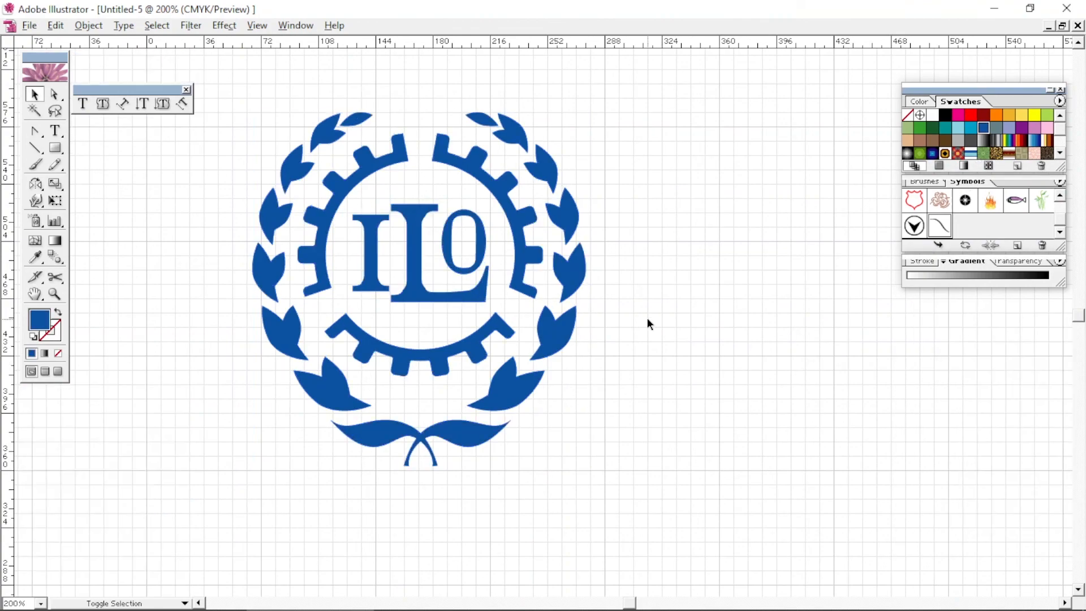
key("ctrl+equal")
left_click_drag(523, 233, 727, 297)
key("ctrl+z")
key("ctrl+minus")
key("space")
left_click_drag(570, 313, 675, 342)
left_click(777, 304)
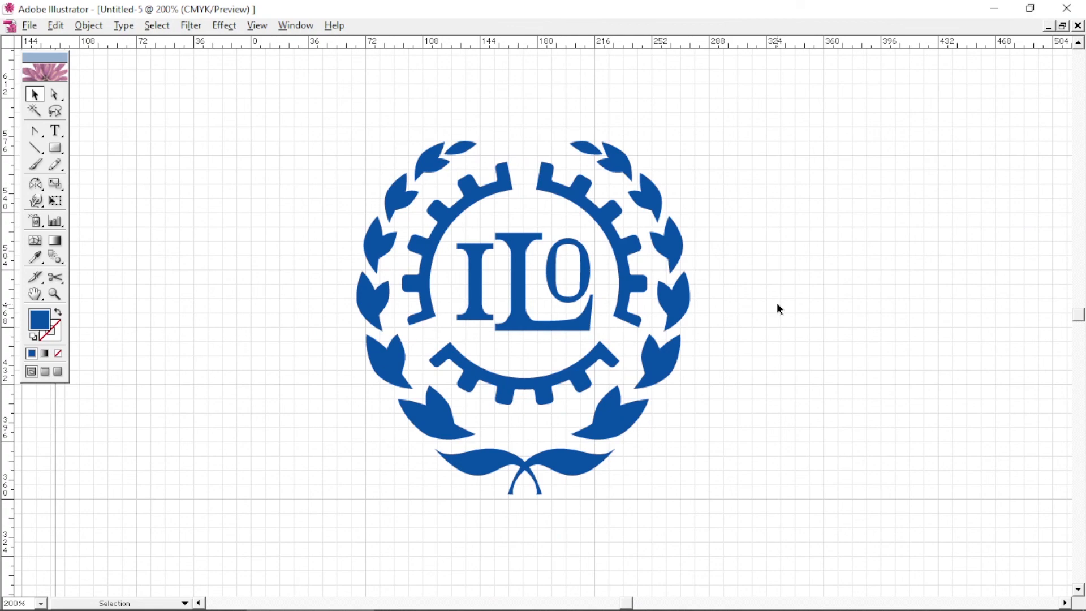